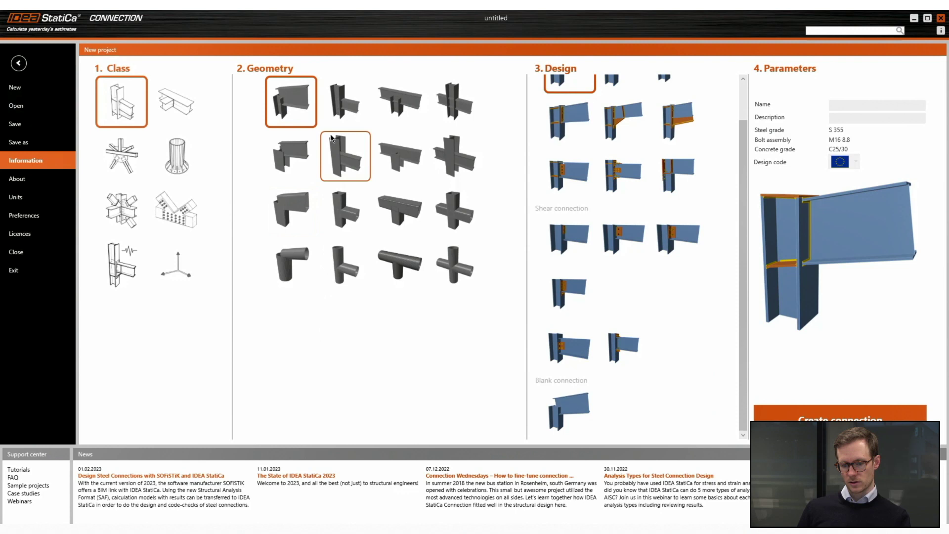
- Create a blank beam-to-column connection CON3 with column C, beam B and load effect LE1
{"action": "left_click", "coordinate": [342, 100]}
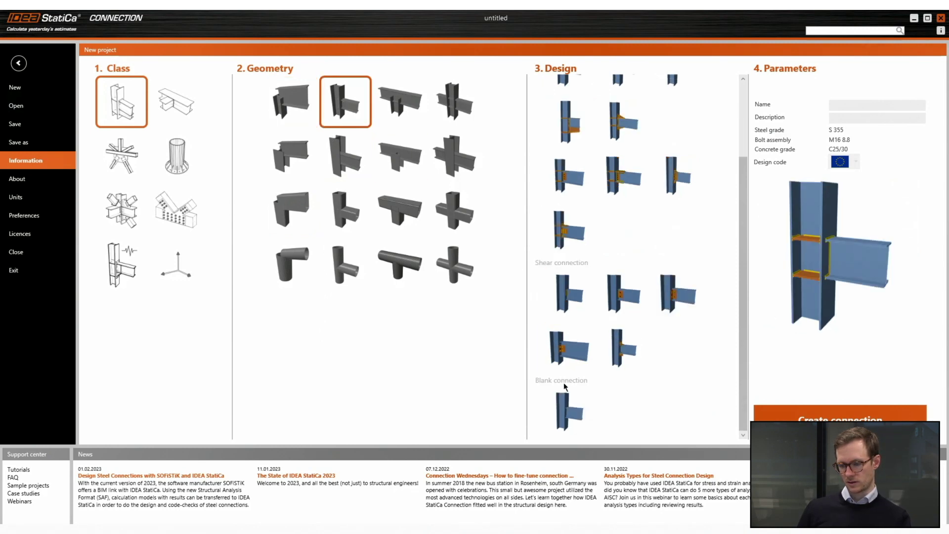
{"action": "left_click", "coordinate": [573, 415]}
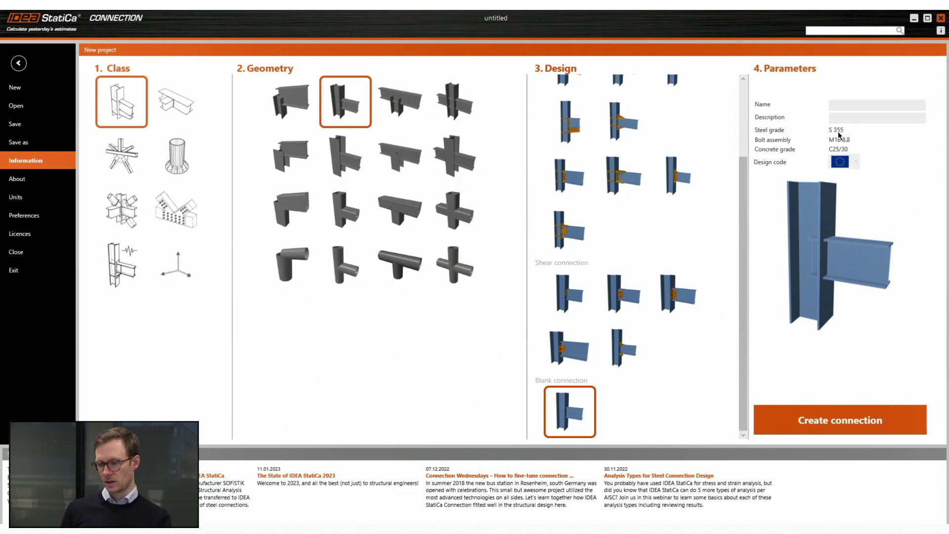
{"action": "left_click", "coordinate": [833, 420]}
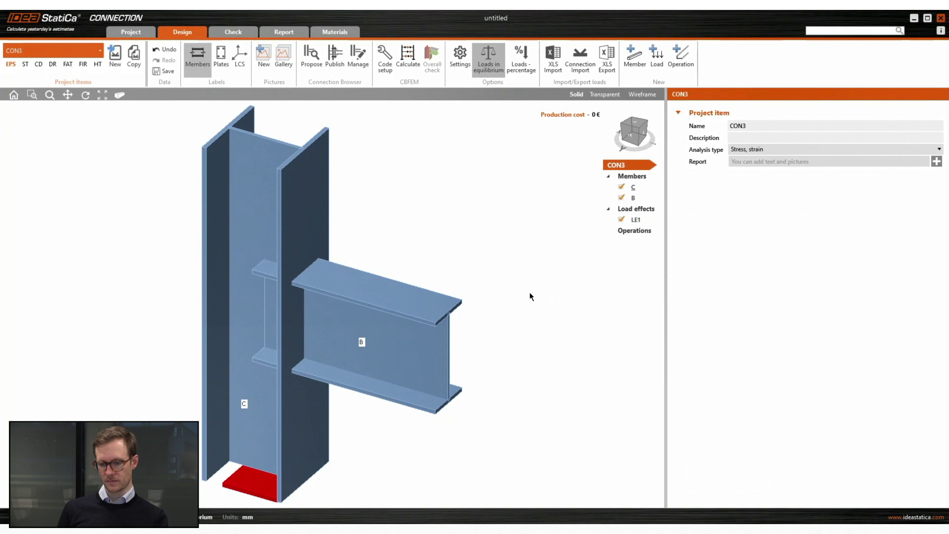
- Add end plate EP1 joining beam B to column C, symmetrical to profile with Top and Left offsets 0
{"action": "middle_click_drag", "start_coordinate": [443, 238], "coordinate": [446, 232]}
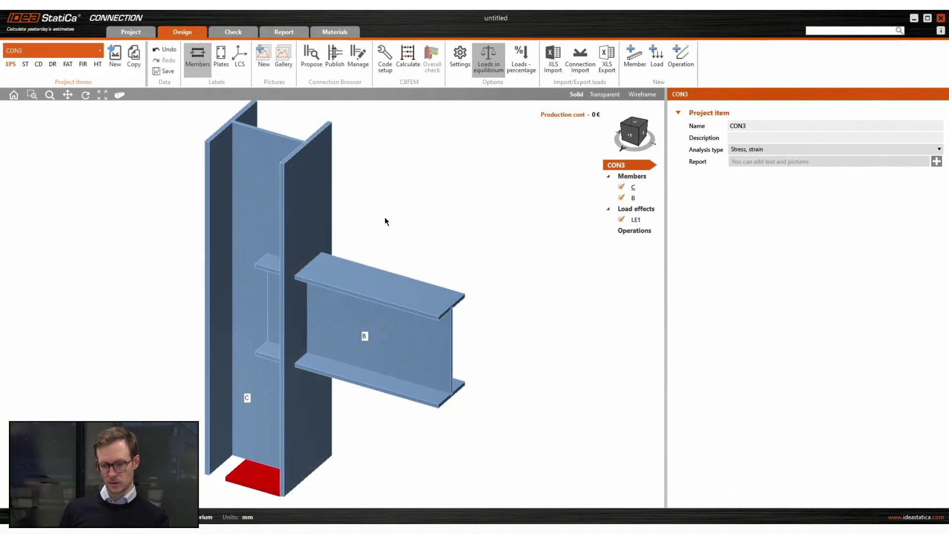
{"action": "left_click", "coordinate": [681, 55]}
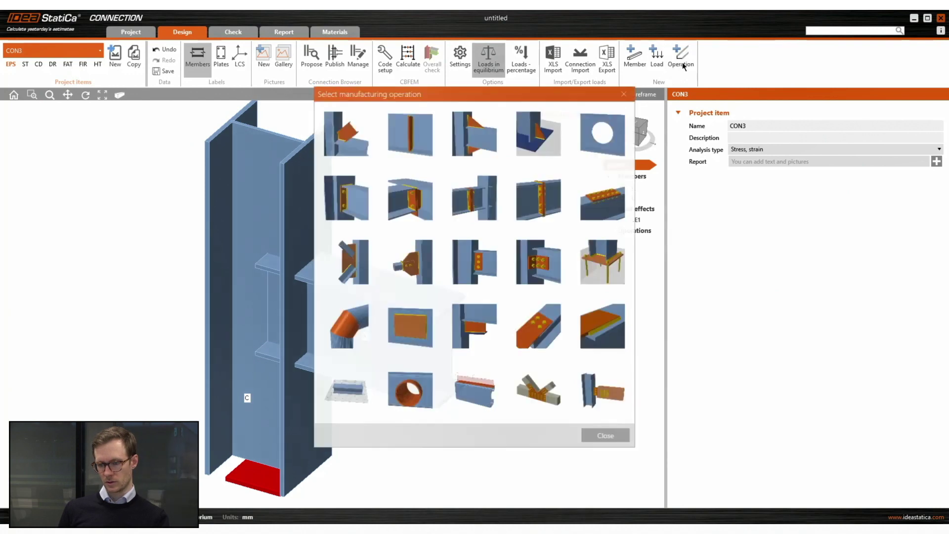
{"action": "left_click", "coordinate": [344, 200]}
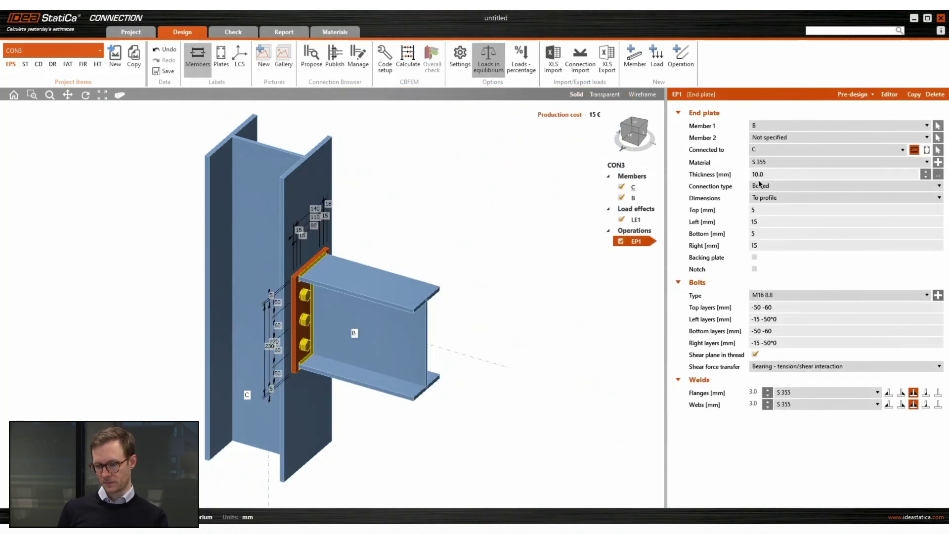
{"action": "left_click", "coordinate": [780, 198]}
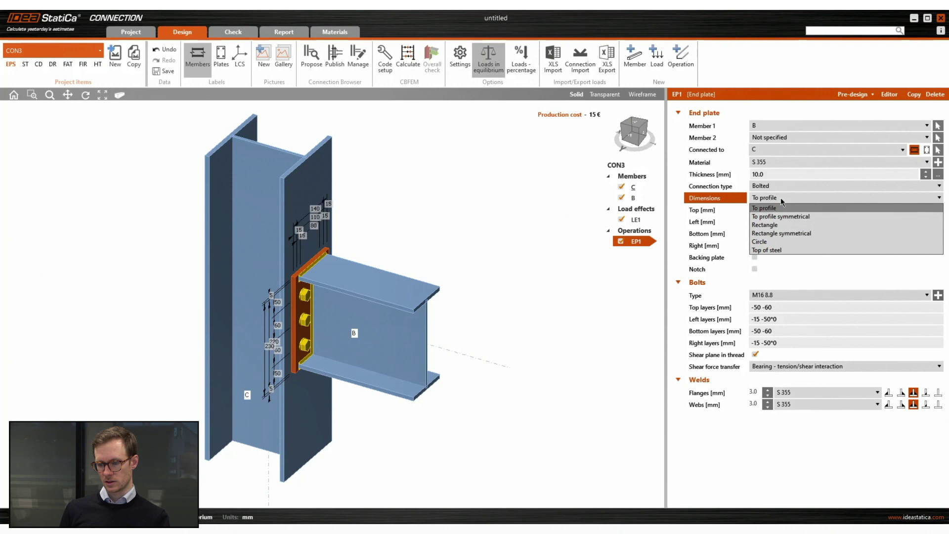
{"action": "left_click", "coordinate": [785, 216]}
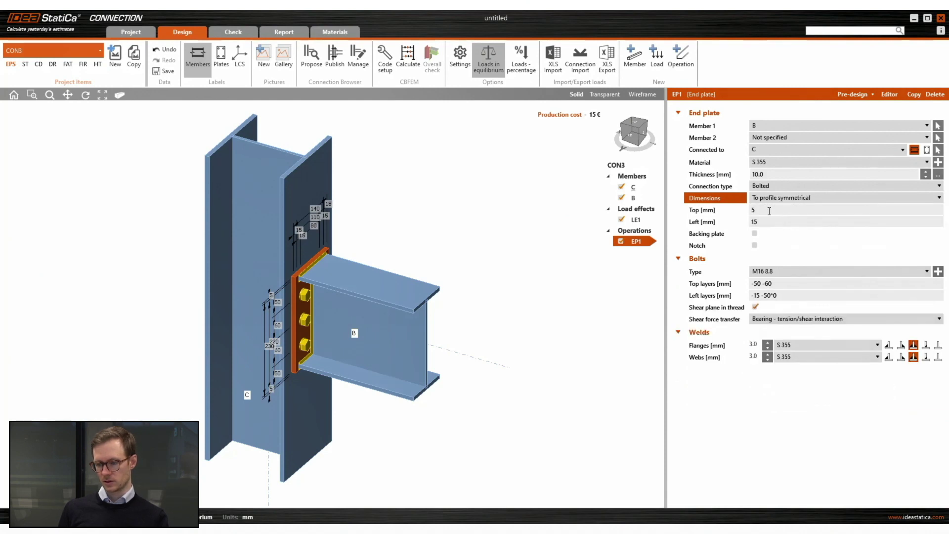
{"action": "left_click", "coordinate": [741, 214]}
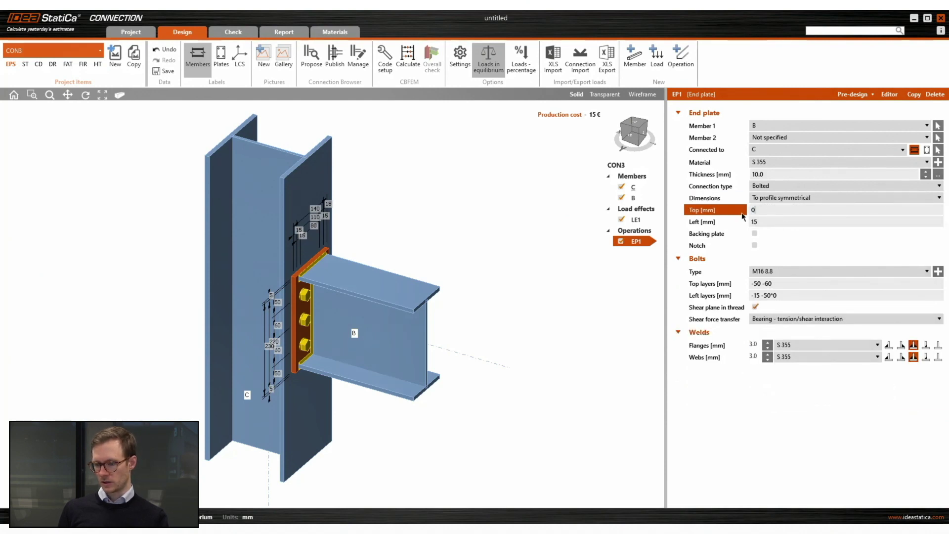
{"action": "key", "text": "Tab"}
{"action": "type", "text": "0"}
{"action": "key", "text": "Tab"}
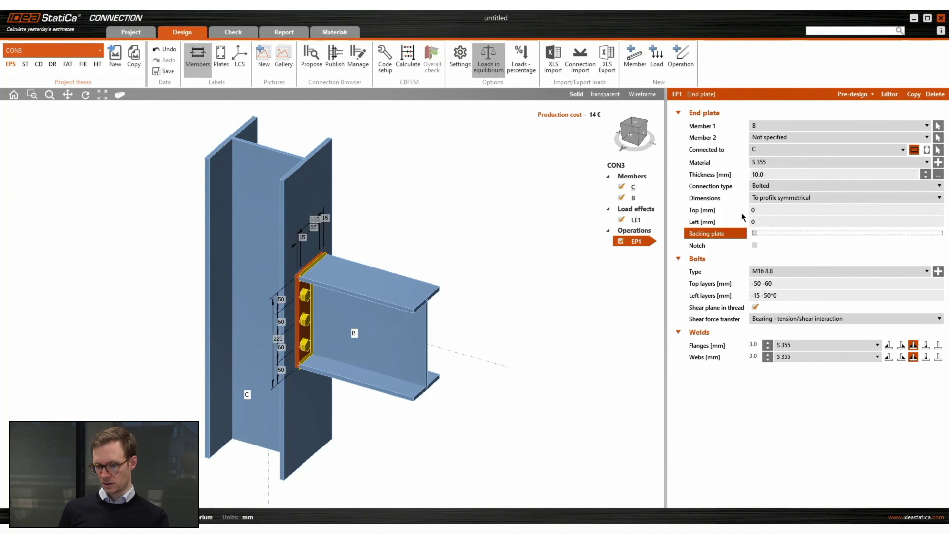
- Set EP1 bolt layers to Top -40 and Left -25, with front-side fillet flange welds
{"action": "left_click", "coordinate": [784, 284]}
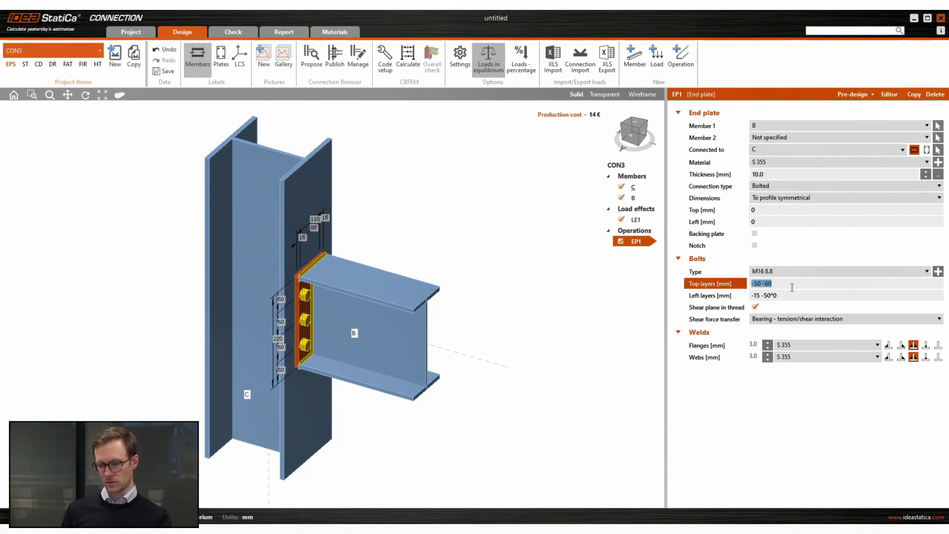
{"action": "type", "text": "-40"}
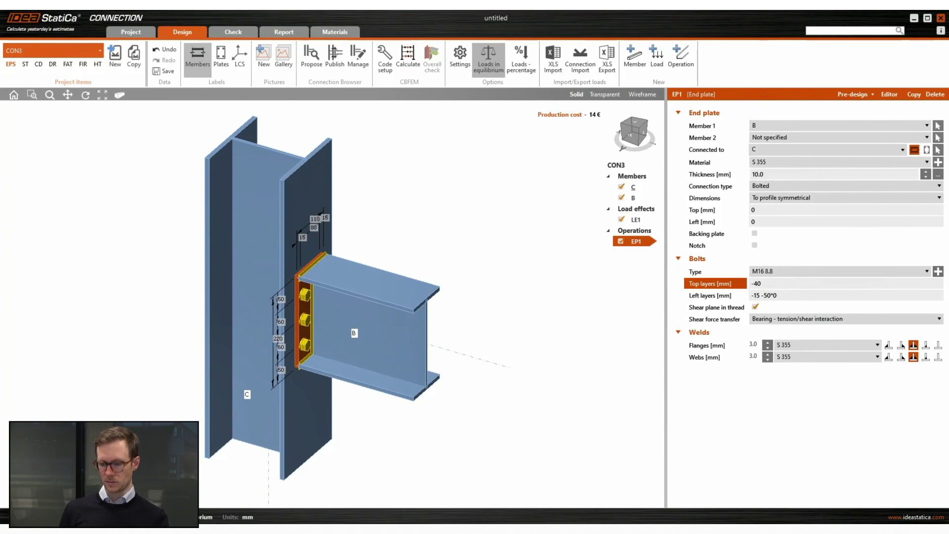
{"action": "key", "text": "Tab"}
{"action": "type", "text": "-25"}
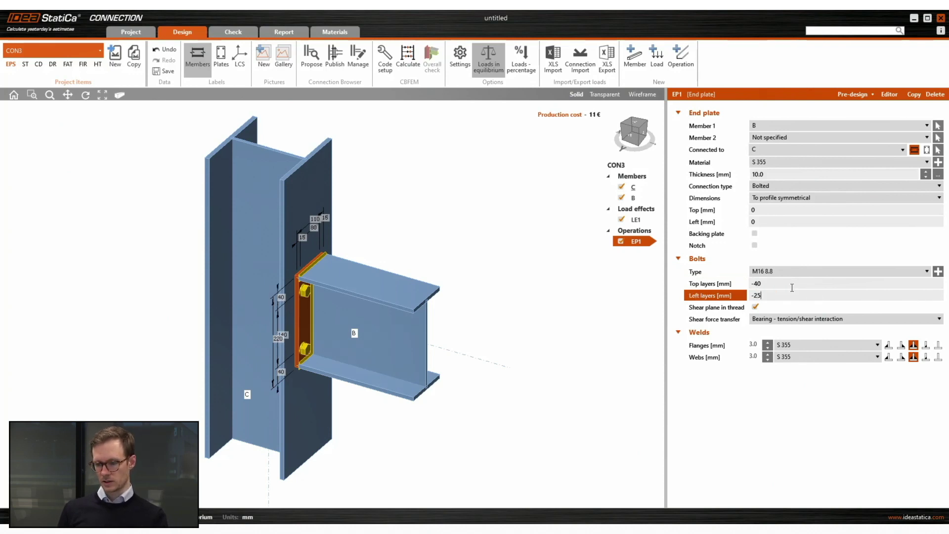
{"action": "key", "text": "Return"}
{"action": "scroll", "coordinate": [331, 334], "scroll_direction": "up", "scroll_amount": 4}
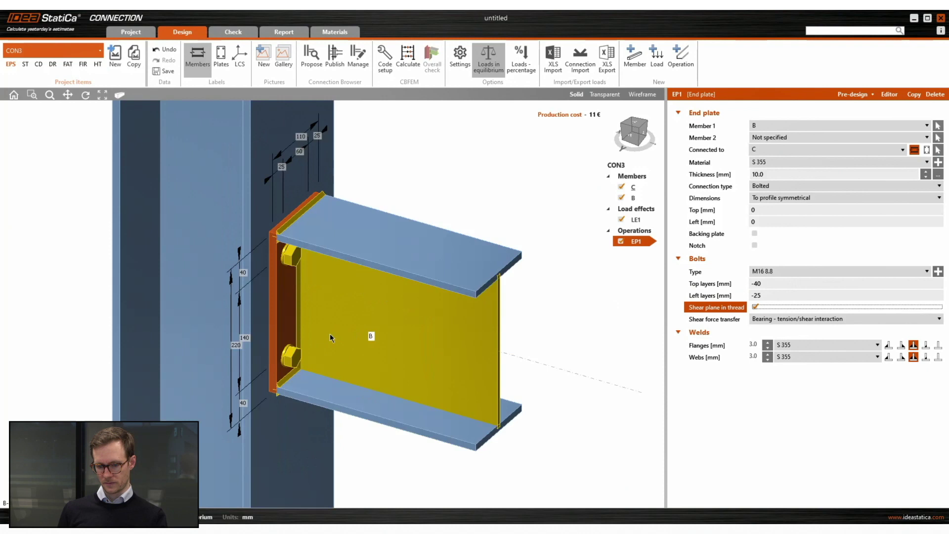
{"action": "right_click_drag", "start_coordinate": [308, 328], "coordinate": [293, 283]}
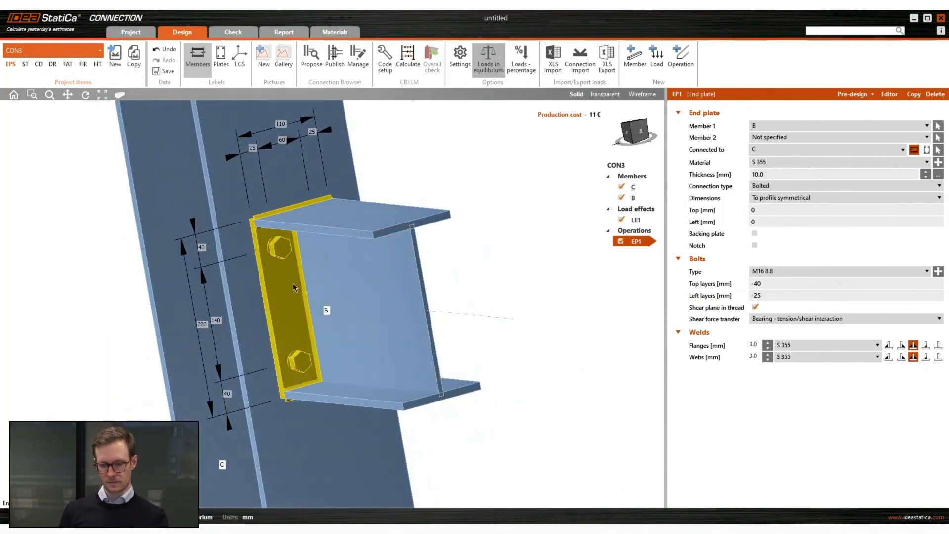
{"action": "left_click", "coordinate": [889, 345]}
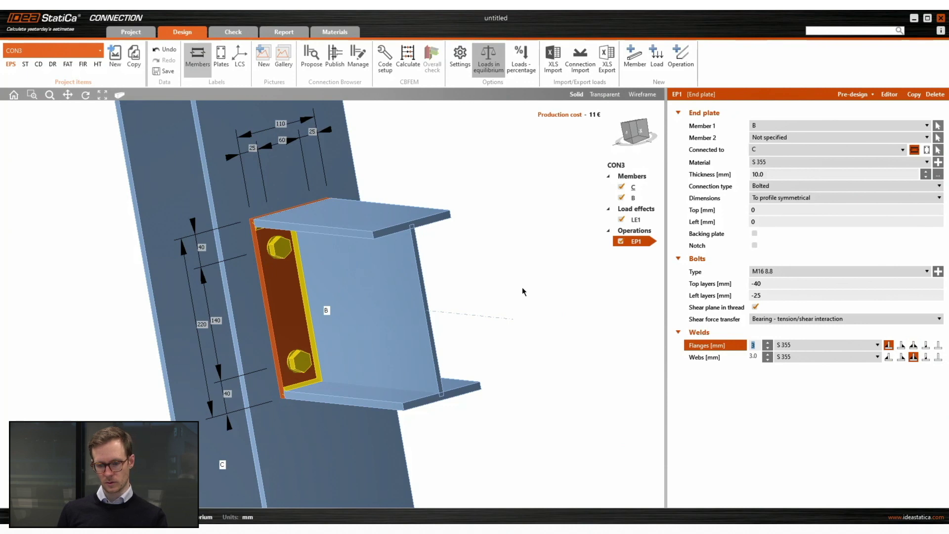
{"action": "right_click_drag", "start_coordinate": [558, 345], "coordinate": [548, 312]}
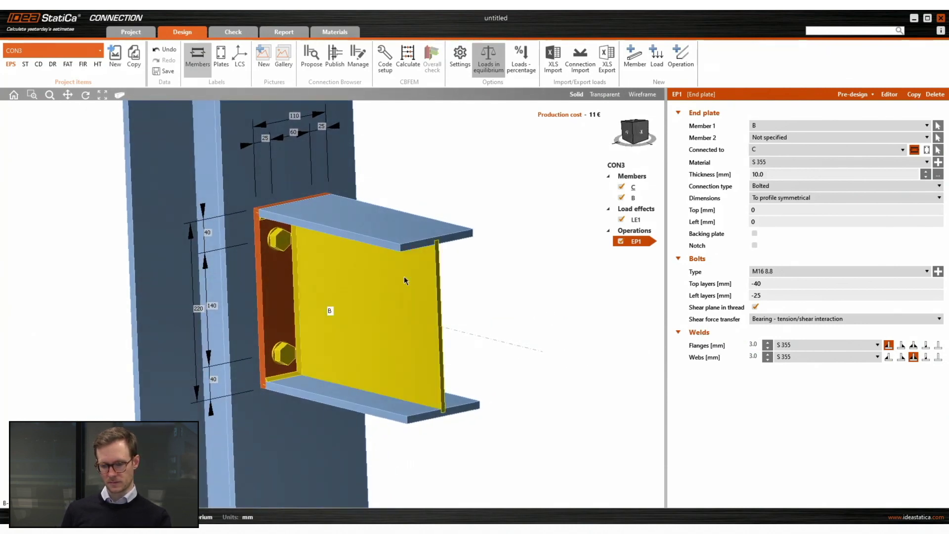
- In the EP1 editor, make holes 1–4 vertical slotted with length/diameter ratio 2 and apply
{"action": "right_click", "coordinate": [277, 284]}
{"action": "left_click", "coordinate": [304, 311]}
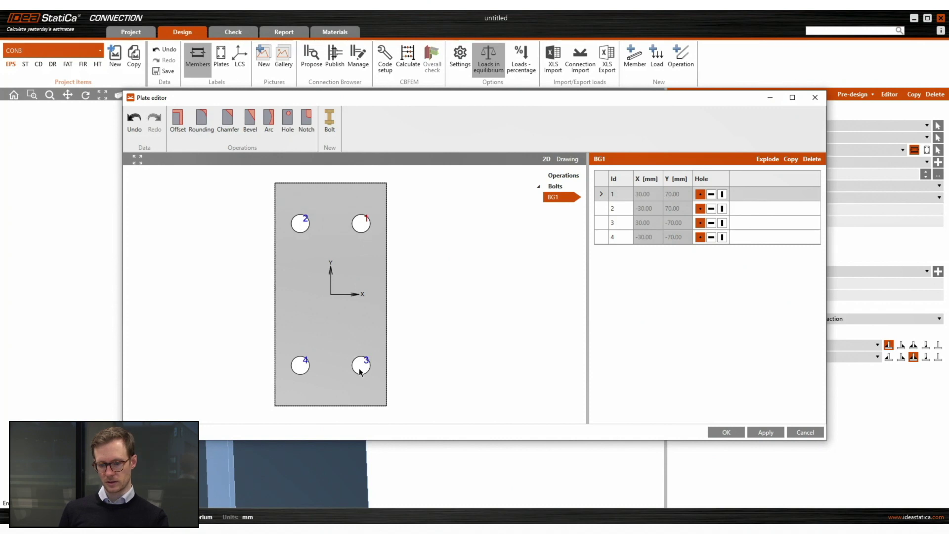
{"action": "left_click", "coordinate": [723, 194]}
{"action": "left_click", "coordinate": [723, 209]}
{"action": "left_click", "coordinate": [722, 223]}
{"action": "left_click", "coordinate": [722, 237]}
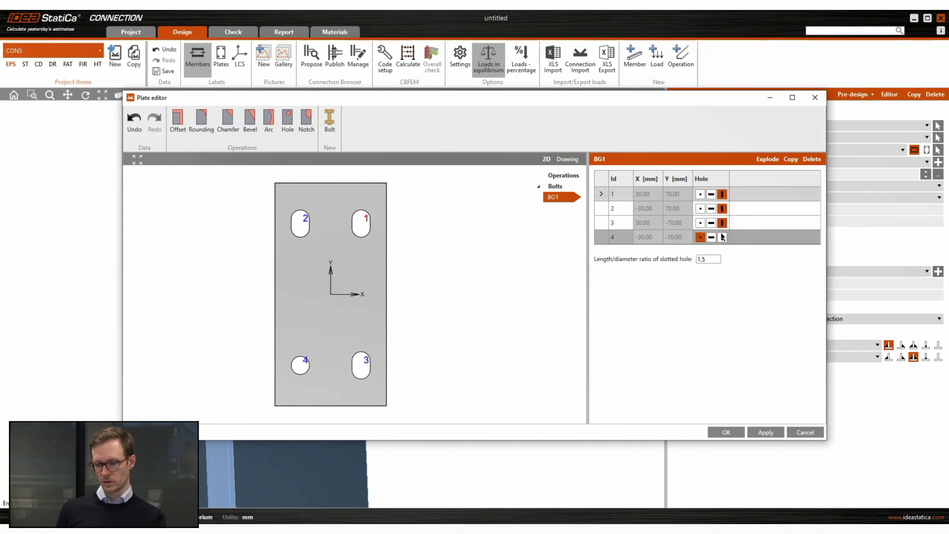
{"action": "double_click", "coordinate": [712, 259]}
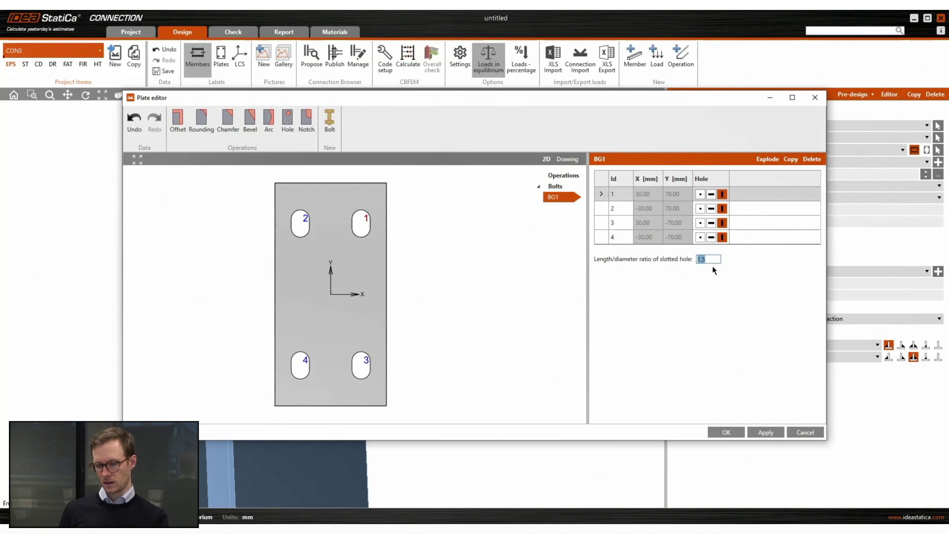
{"action": "type", "text": "2"}
{"action": "key", "text": "Tab"}
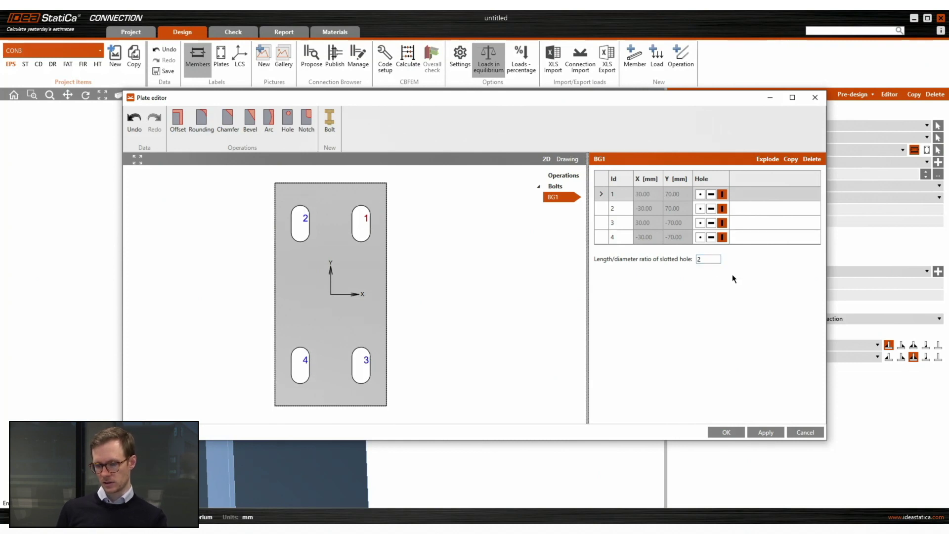
{"action": "left_click", "coordinate": [766, 433]}
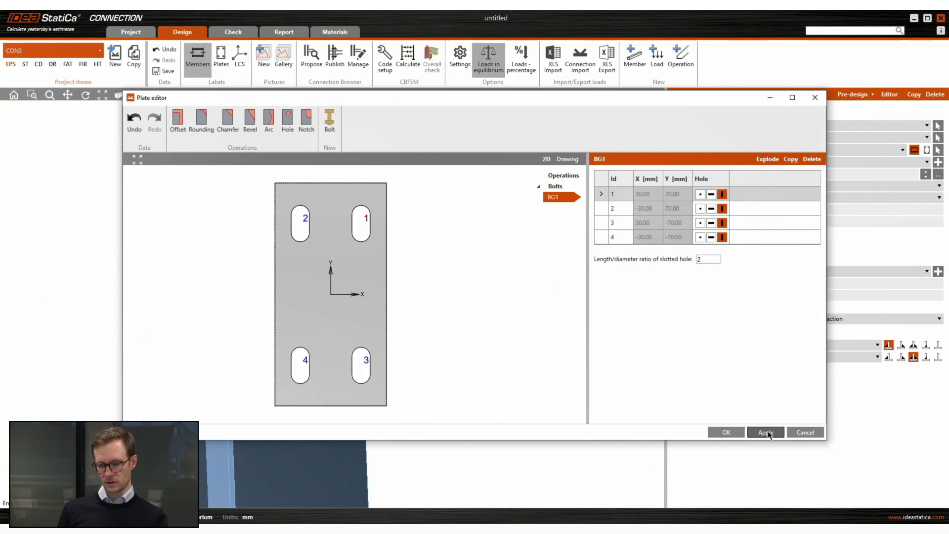
{"action": "left_click", "coordinate": [720, 432]}
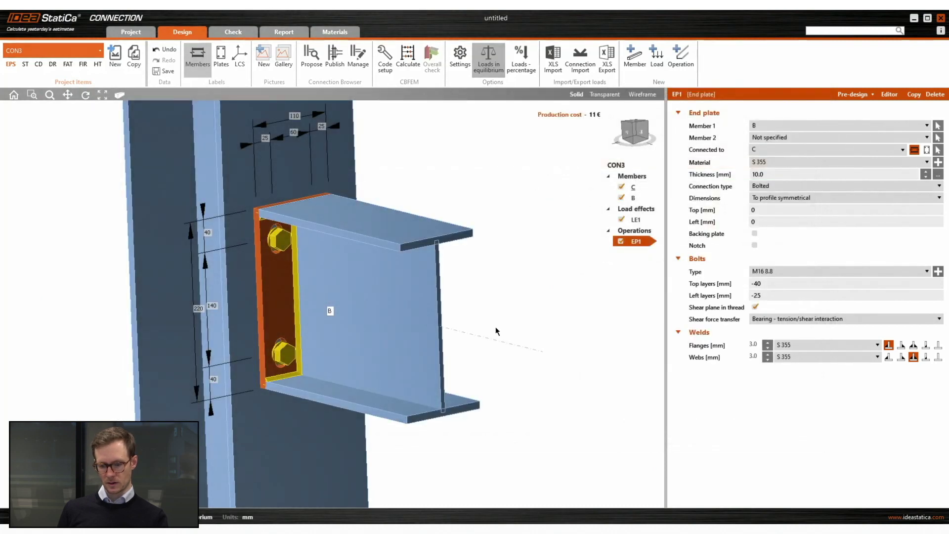
- Add stiffeners STIFF1 on column C at beam B's flanges with chamfered corners
{"action": "right_click_drag", "start_coordinate": [491, 382], "coordinate": [518, 338]}
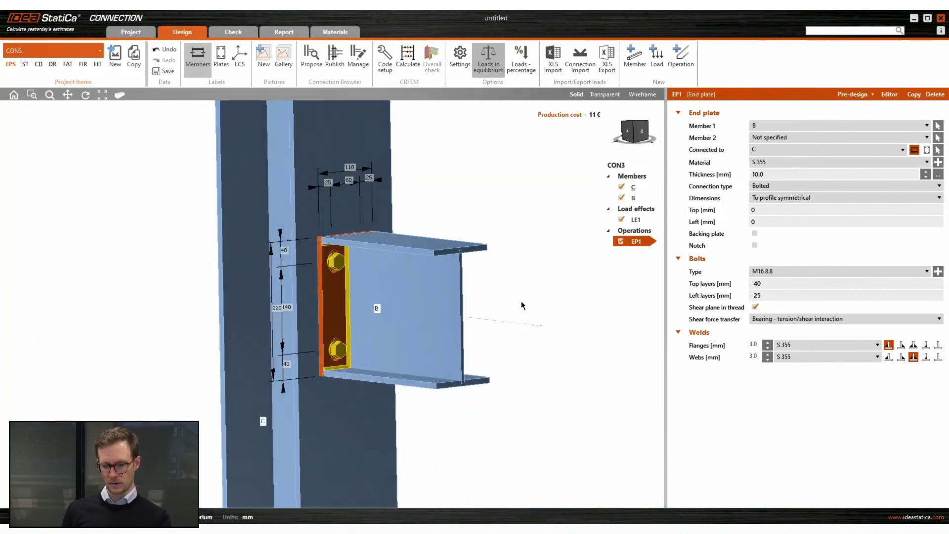
{"action": "middle_click_drag", "start_coordinate": [521, 301], "coordinate": [482, 296]}
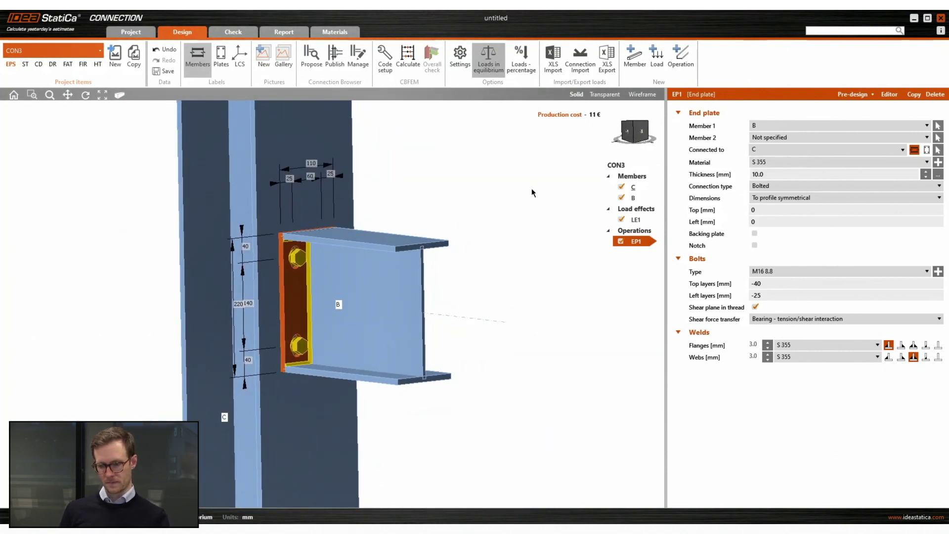
{"action": "left_click", "coordinate": [681, 62]}
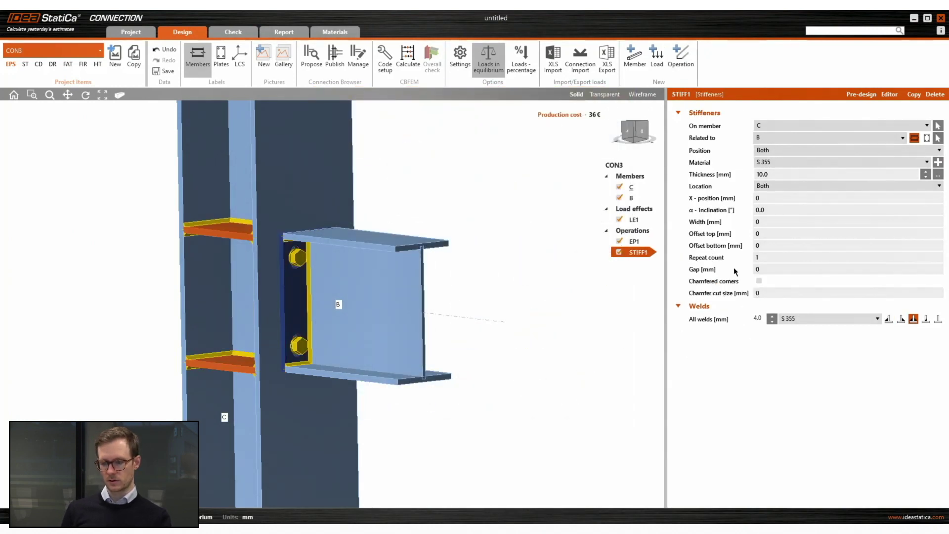
{"action": "left_click", "coordinate": [760, 280]}
{"action": "right_click_drag", "start_coordinate": [565, 280], "coordinate": [549, 286]}
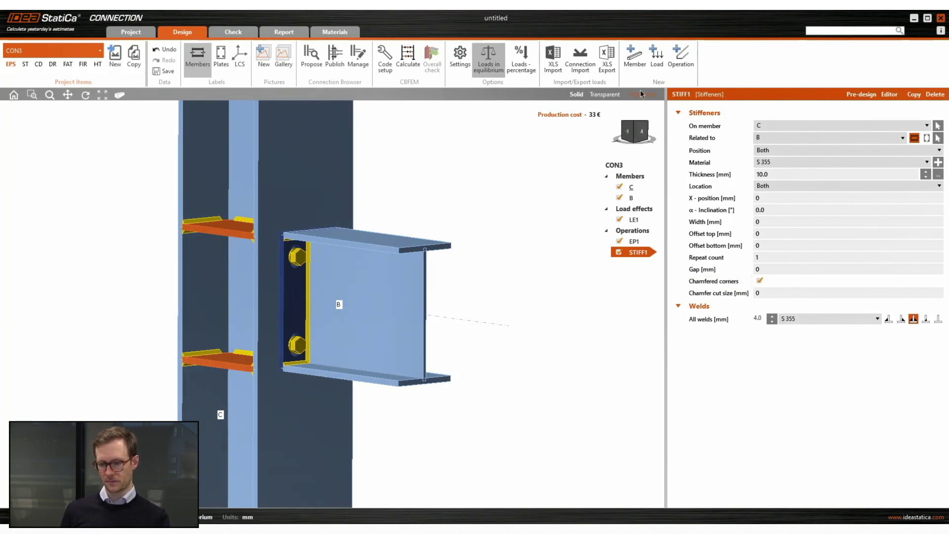
{"action": "left_click", "coordinate": [681, 59]}
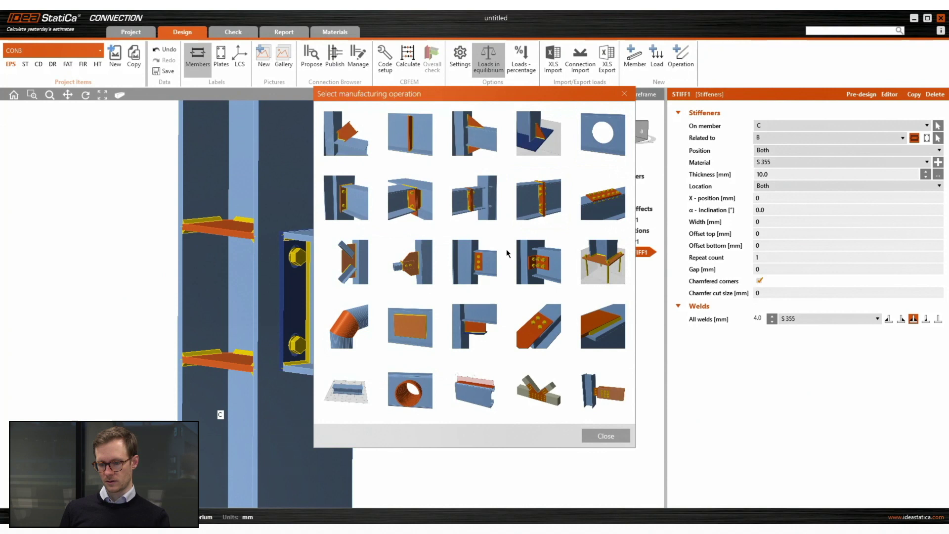
- Add stiffening plate SP1 as a 16 mm rear doubler positioned by member, with no weld
{"action": "left_click", "coordinate": [408, 325]}
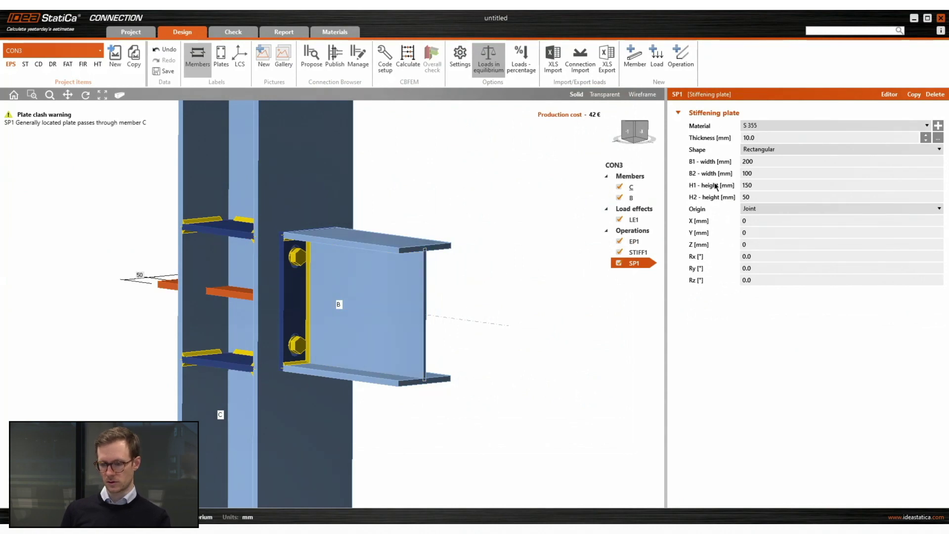
{"action": "left_click", "coordinate": [764, 138]}
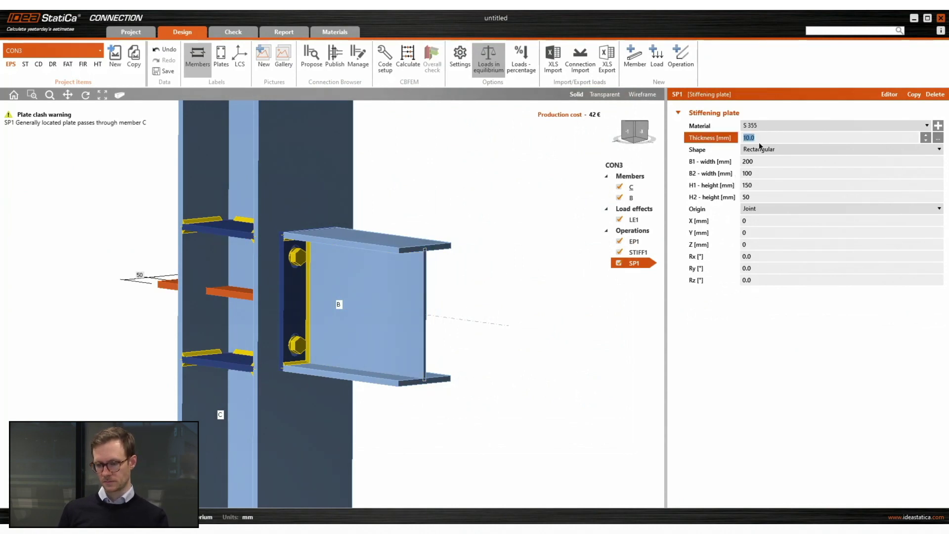
{"action": "type", "text": "16"}
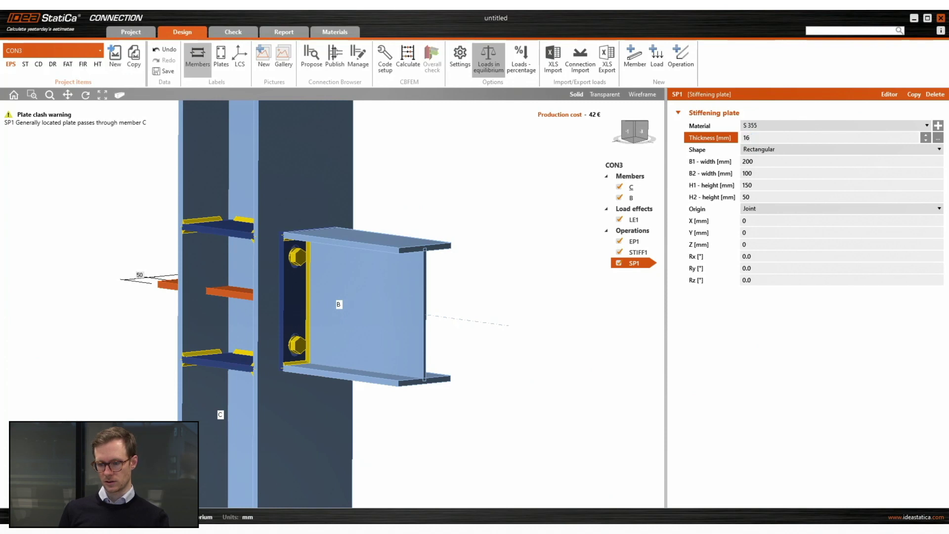
{"action": "key", "text": "Return"}
{"action": "left_click", "coordinate": [773, 208]}
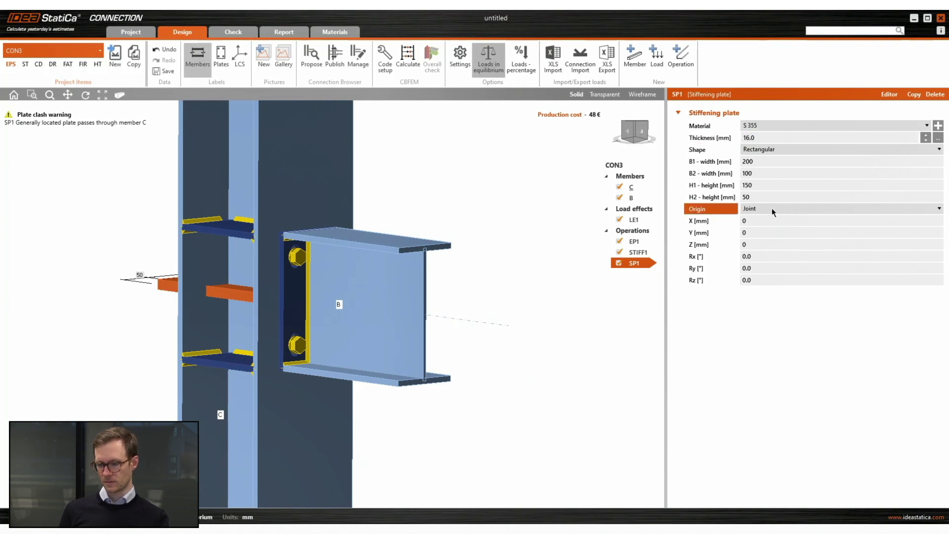
{"action": "left_click", "coordinate": [768, 227]}
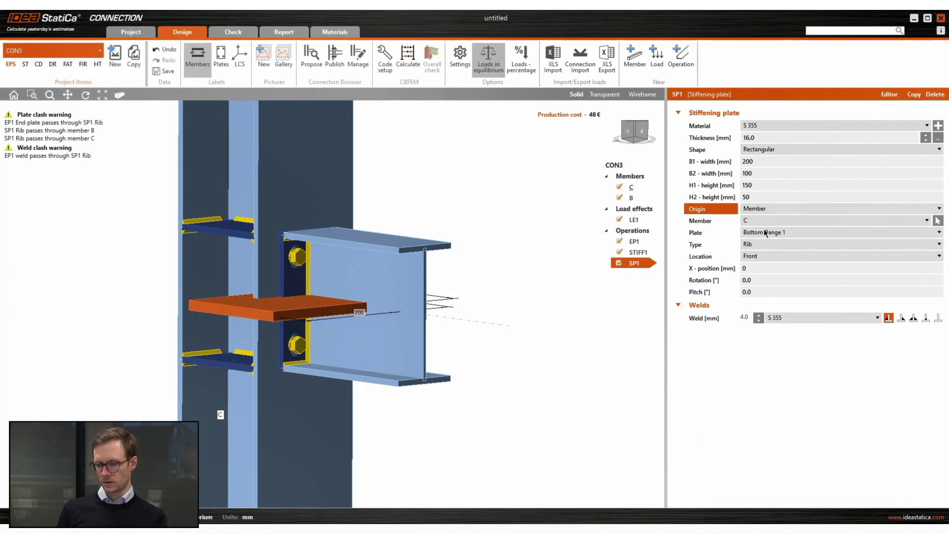
{"action": "left_click", "coordinate": [765, 244]}
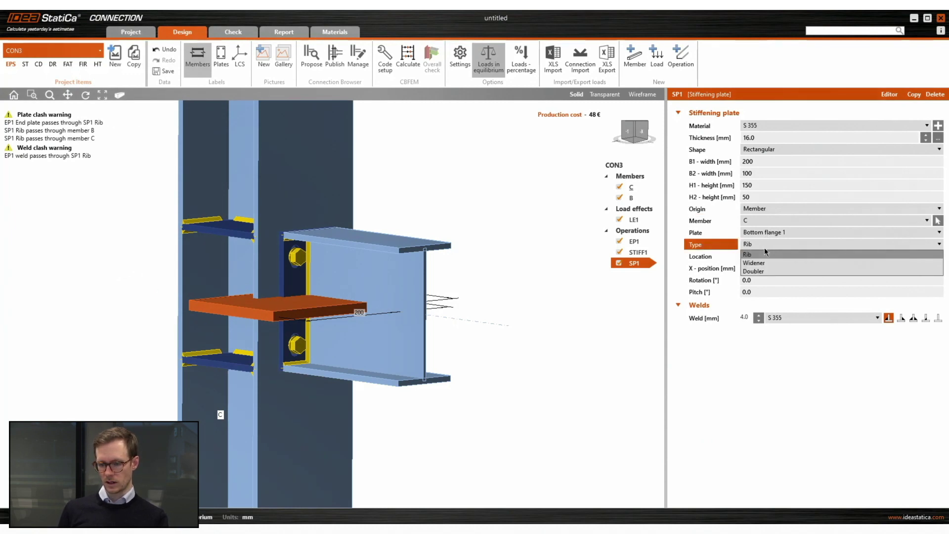
{"action": "left_click", "coordinate": [763, 272]}
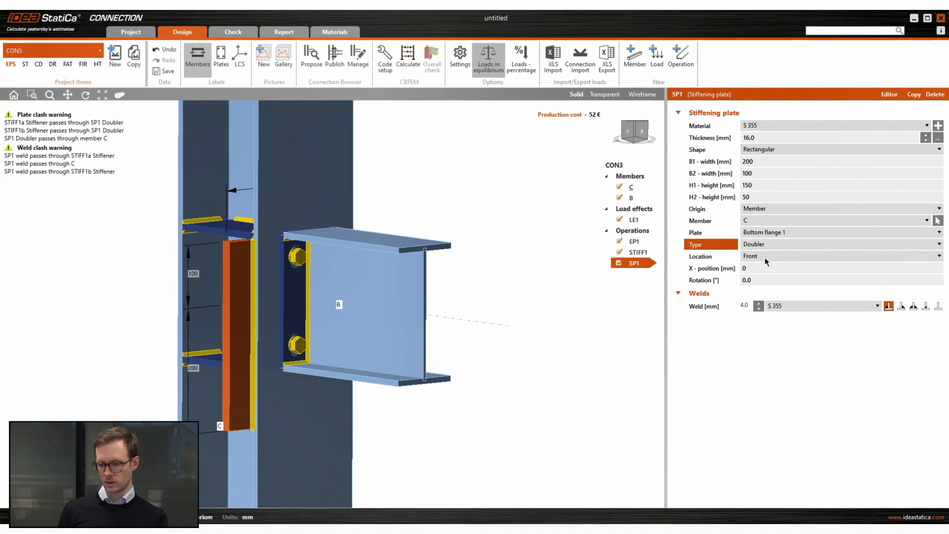
{"action": "left_click", "coordinate": [766, 256]}
{"action": "left_click", "coordinate": [764, 274]}
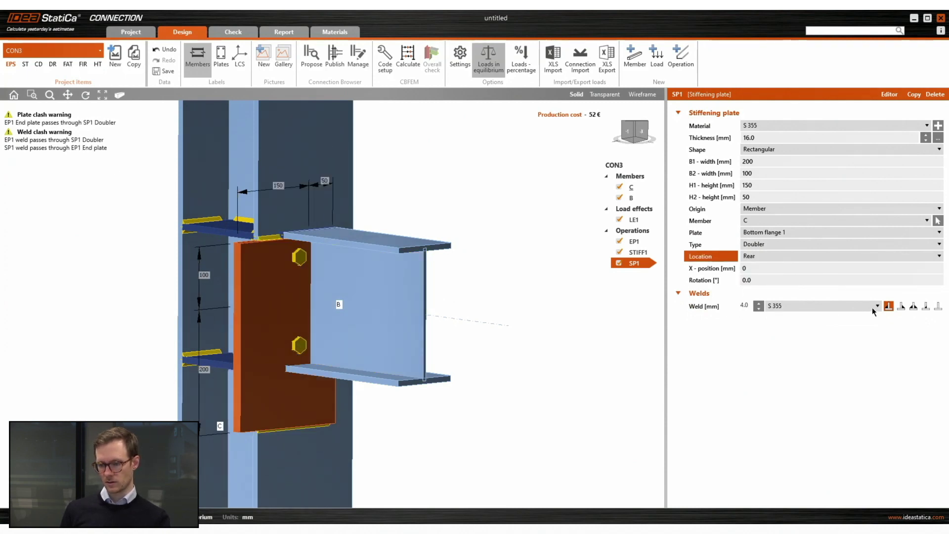
{"action": "left_click", "coordinate": [938, 307]}
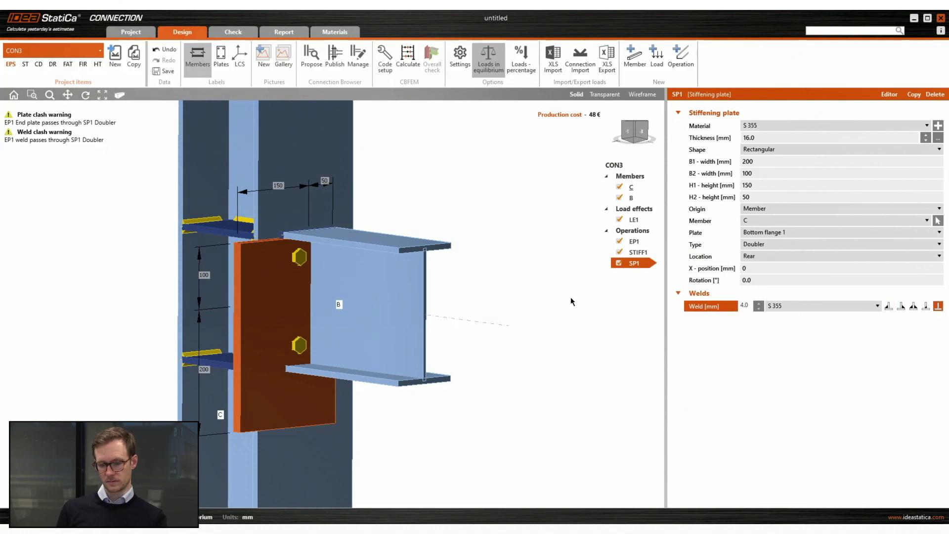
- Set SP1 dimensions to B1 50, B2 0, H1 55 and H2 55
{"action": "right_click_drag", "start_coordinate": [294, 304], "coordinate": [273, 301]}
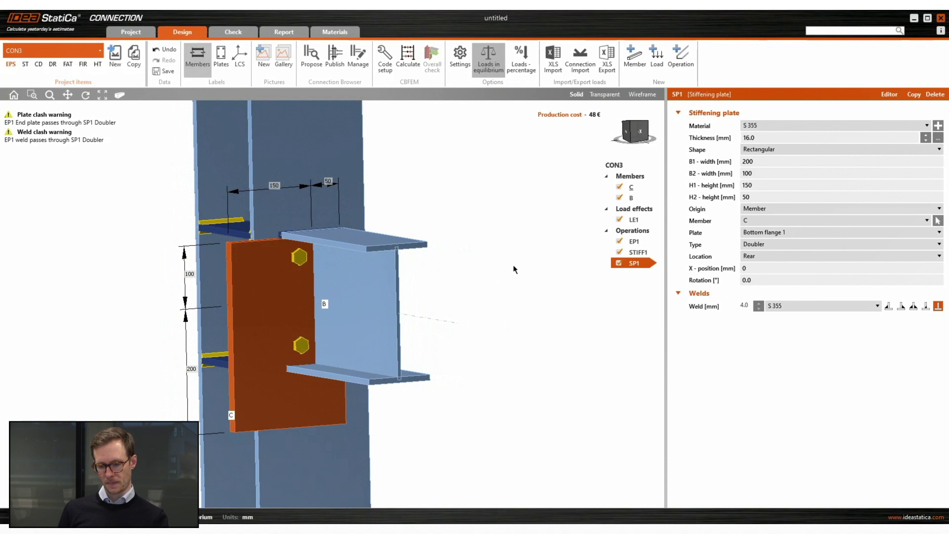
{"action": "left_click", "coordinate": [739, 162]}
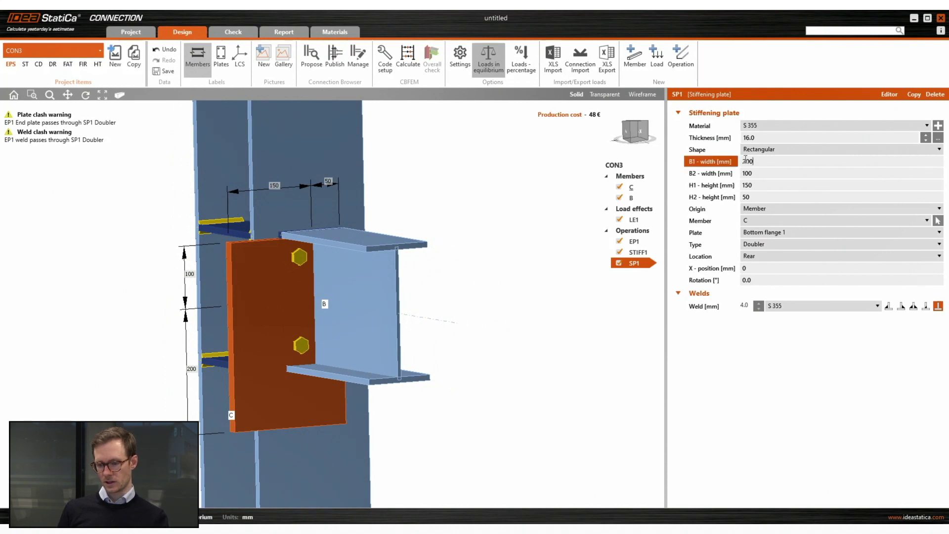
{"action": "type", "text": "50"}
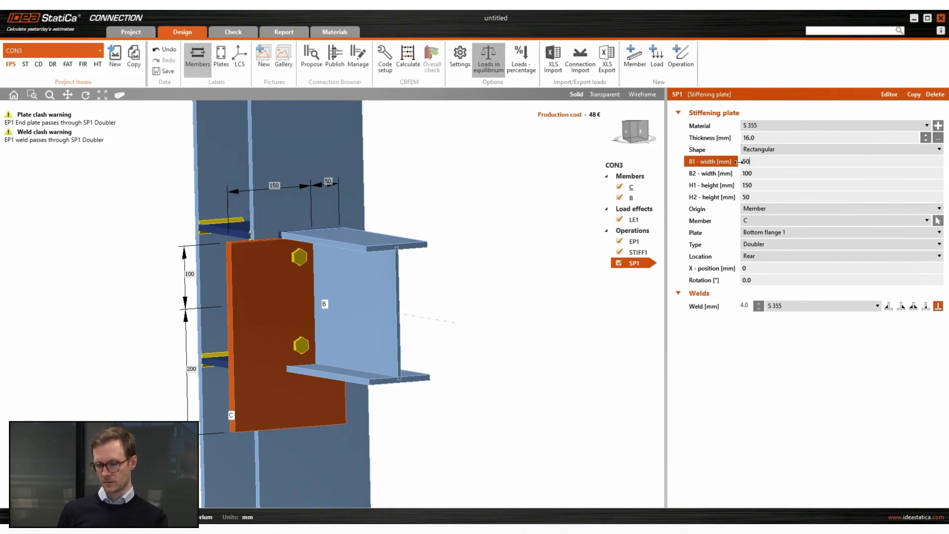
{"action": "key", "text": "Tab"}
{"action": "type", "text": "0"}
{"action": "key", "text": "Tab"}
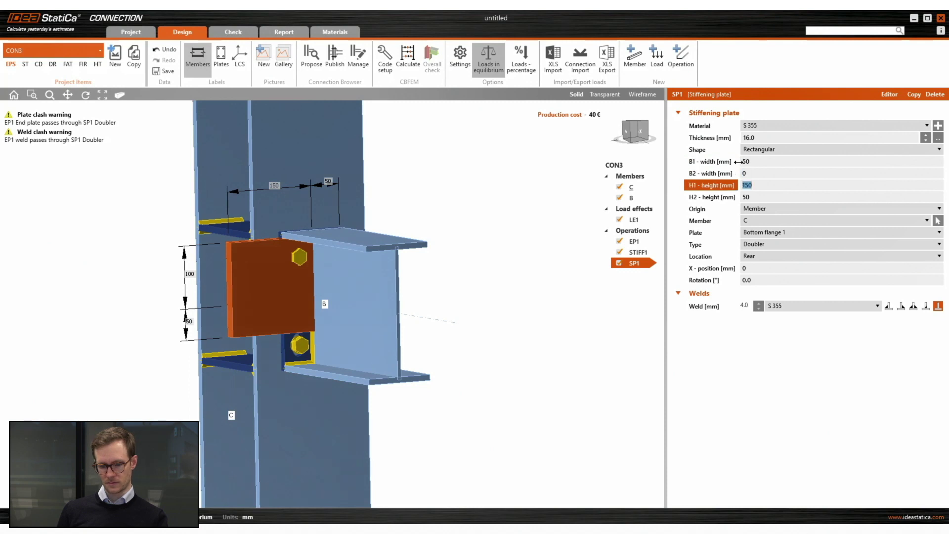
{"action": "type", "text": "55"}
{"action": "key", "text": "Tab"}
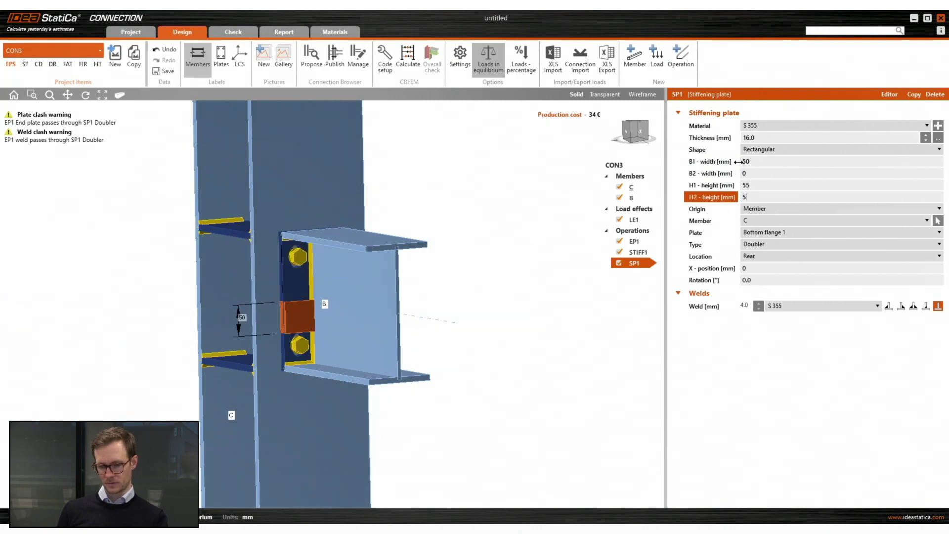
{"action": "key", "text": "Tab"}
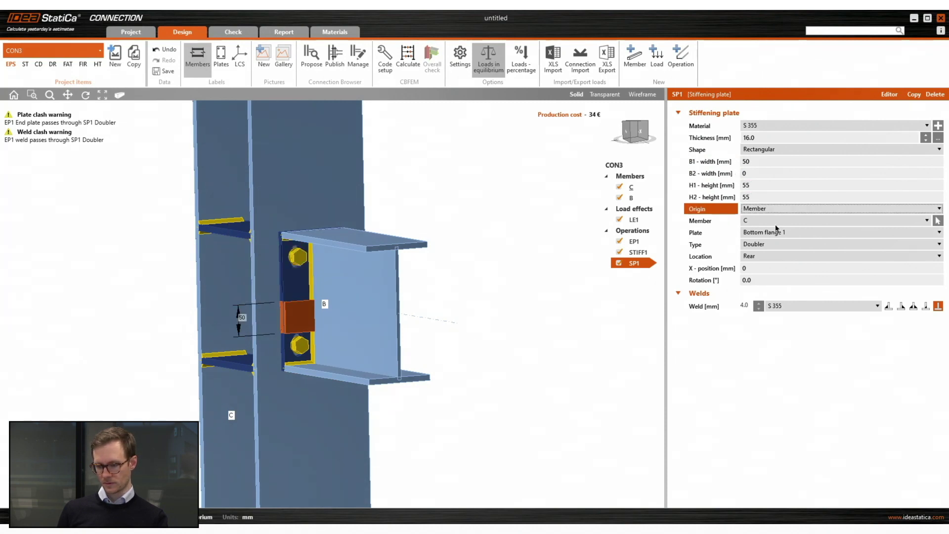
- Move SP1 to X-position -110 mm below beam B's bottom flange
{"action": "left_click", "coordinate": [761, 268]}
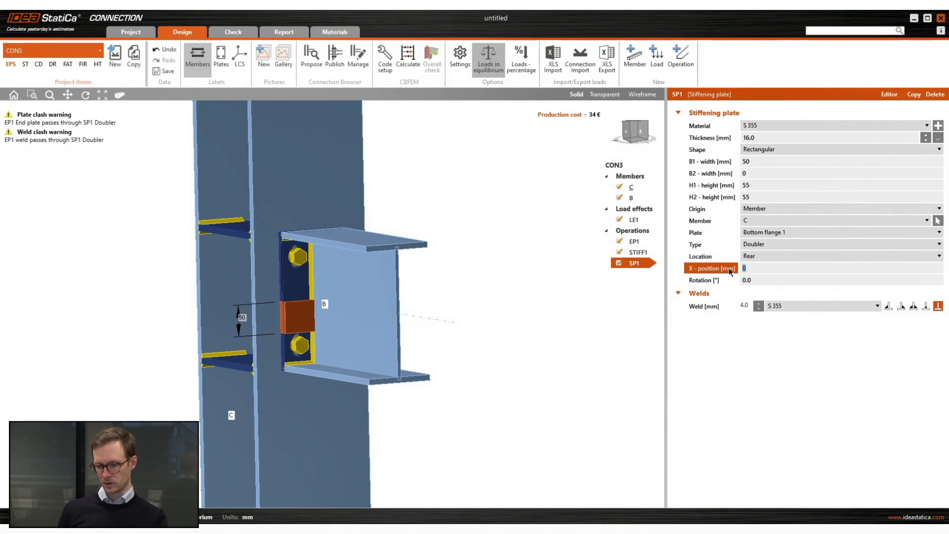
{"action": "type", "text": "-110"}
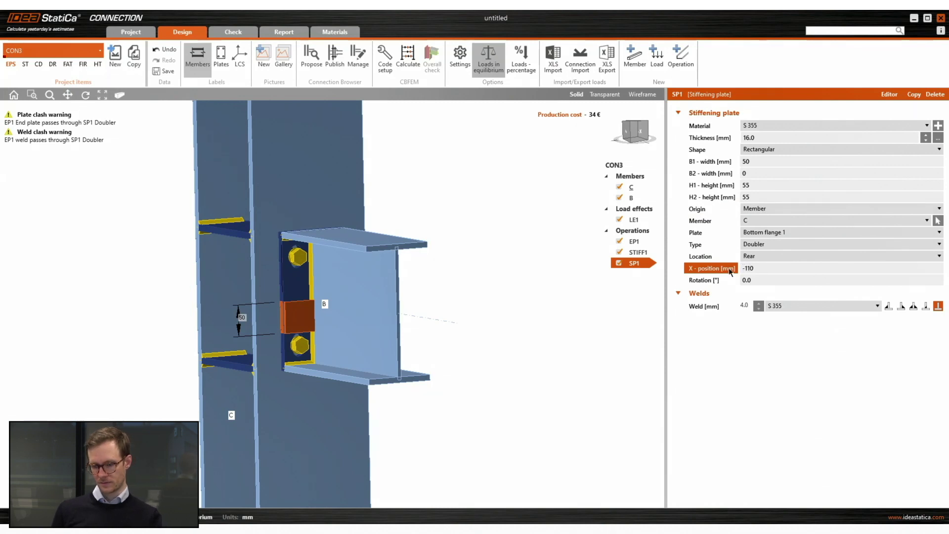
{"action": "key", "text": "Tab"}
{"action": "scroll", "coordinate": [319, 395], "scroll_direction": "up", "scroll_amount": 5}
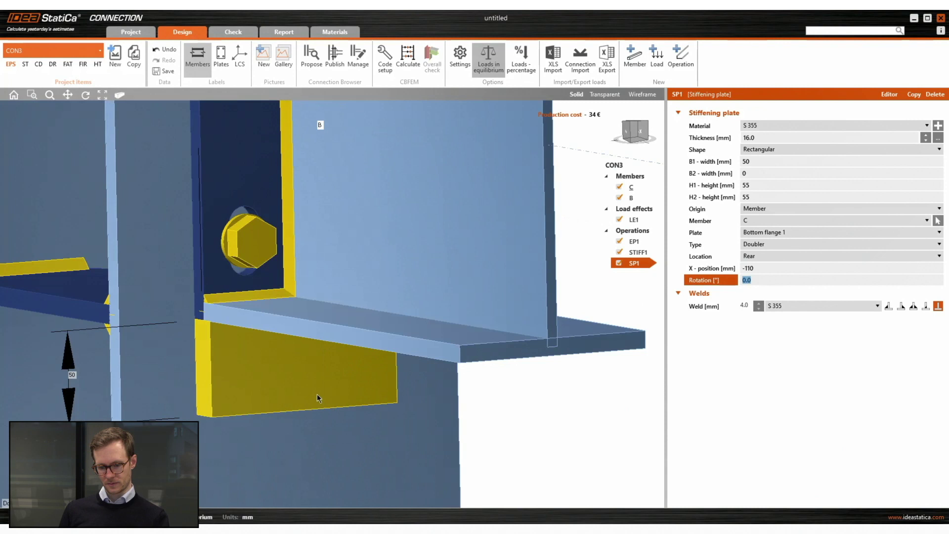
{"action": "right_click_drag", "start_coordinate": [317, 394], "coordinate": [343, 394]}
{"action": "scroll", "coordinate": [329, 396], "scroll_direction": "down", "scroll_amount": 3}
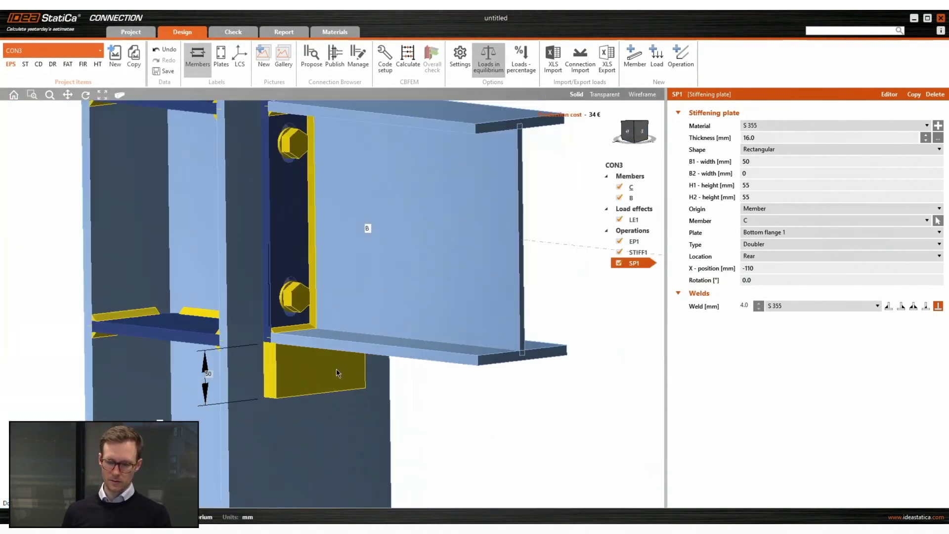
{"action": "scroll", "coordinate": [337, 369], "scroll_direction": "down", "scroll_amount": 3}
{"action": "middle_click_drag", "start_coordinate": [346, 373], "coordinate": [318, 360]}
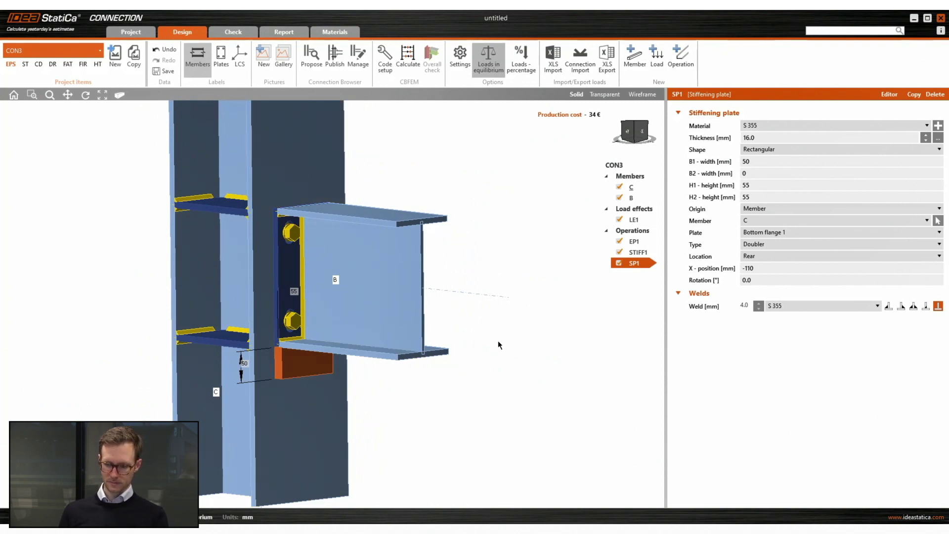
- Add Weld1 joining SP1 edges 1 3 4 to column C's bottom flange 1
{"action": "left_click", "coordinate": [683, 68]}
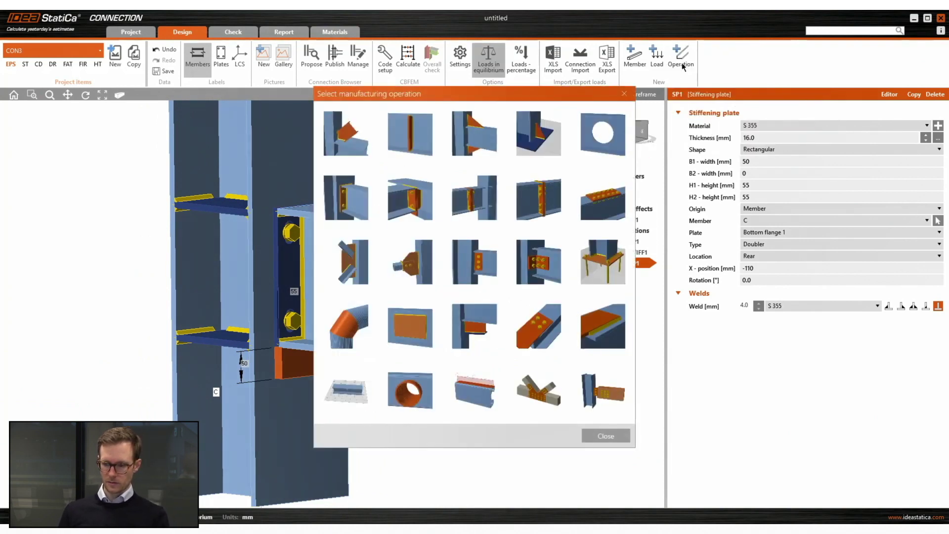
{"action": "left_click", "coordinate": [603, 326]}
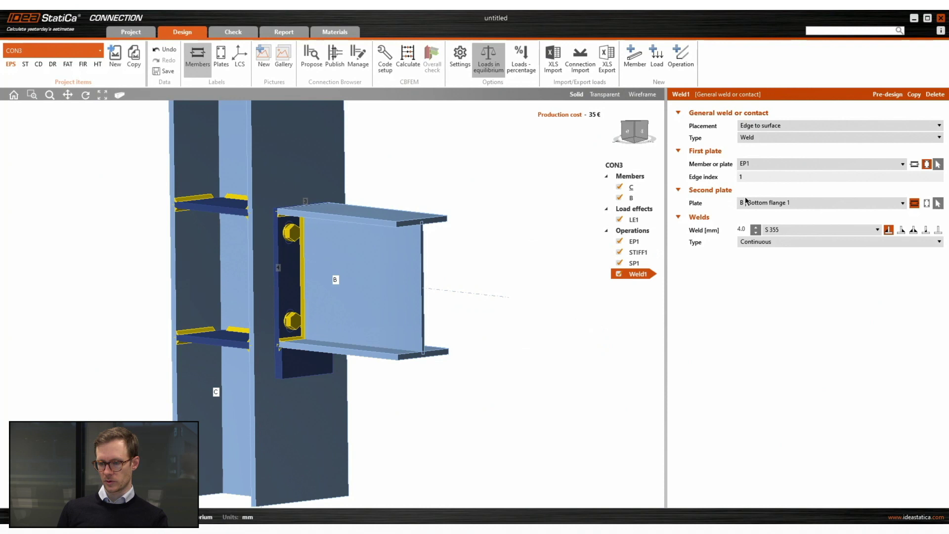
{"action": "left_click", "coordinate": [779, 165]}
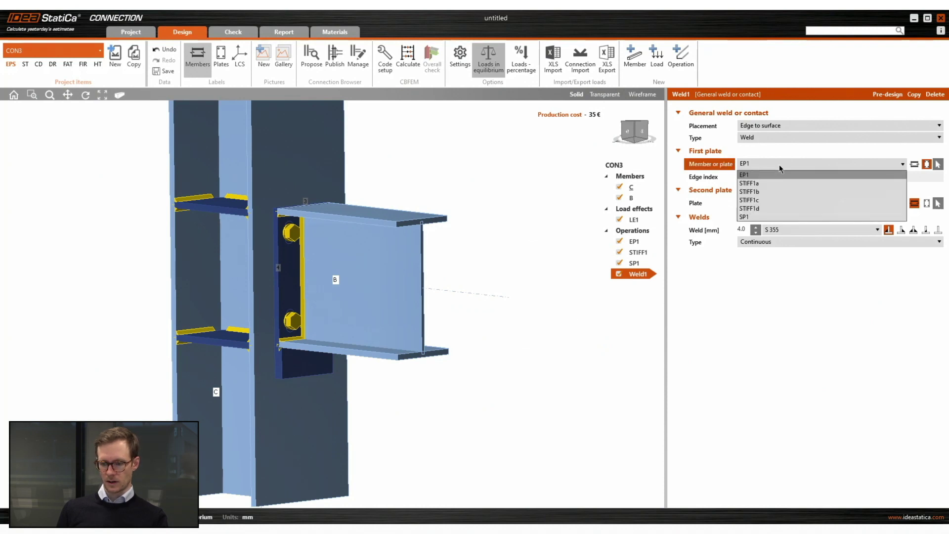
{"action": "left_click", "coordinate": [766, 216]}
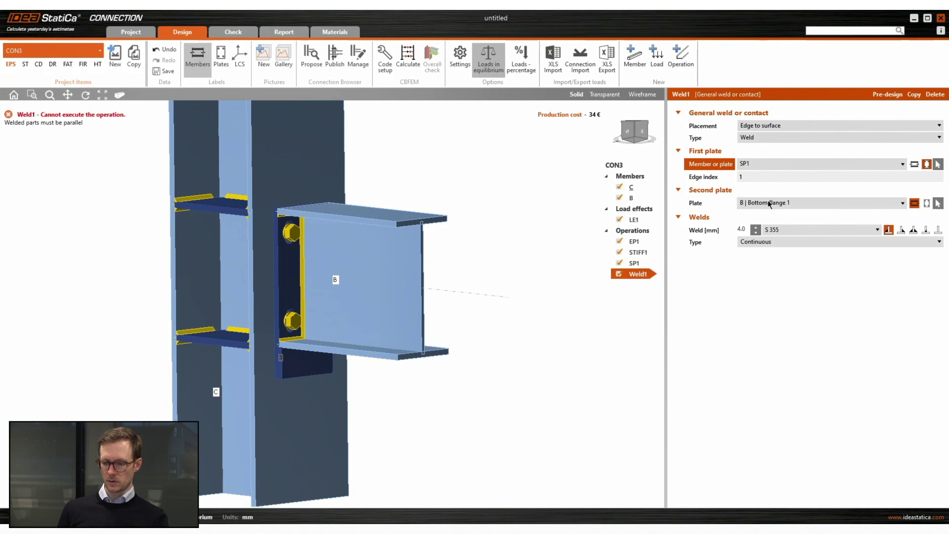
{"action": "left_click", "coordinate": [770, 204]}
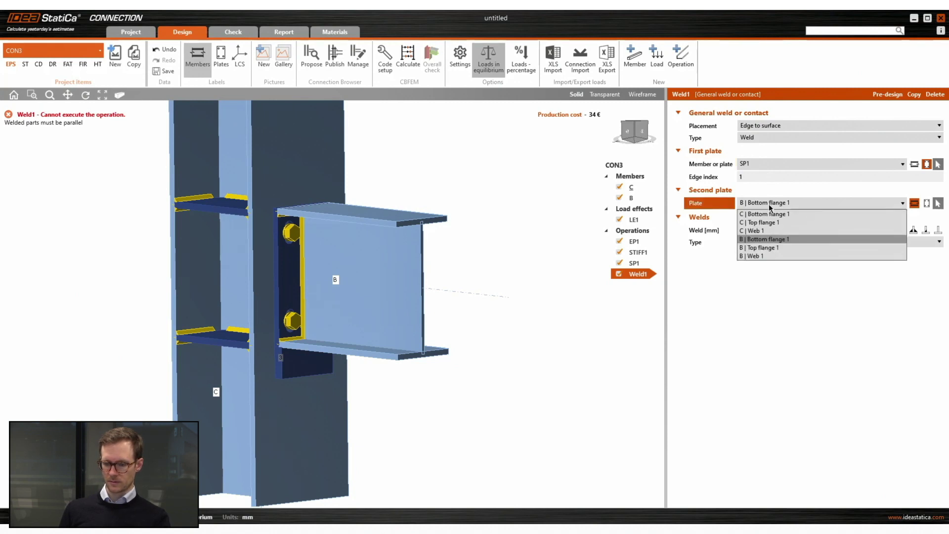
{"action": "left_click", "coordinate": [771, 214]}
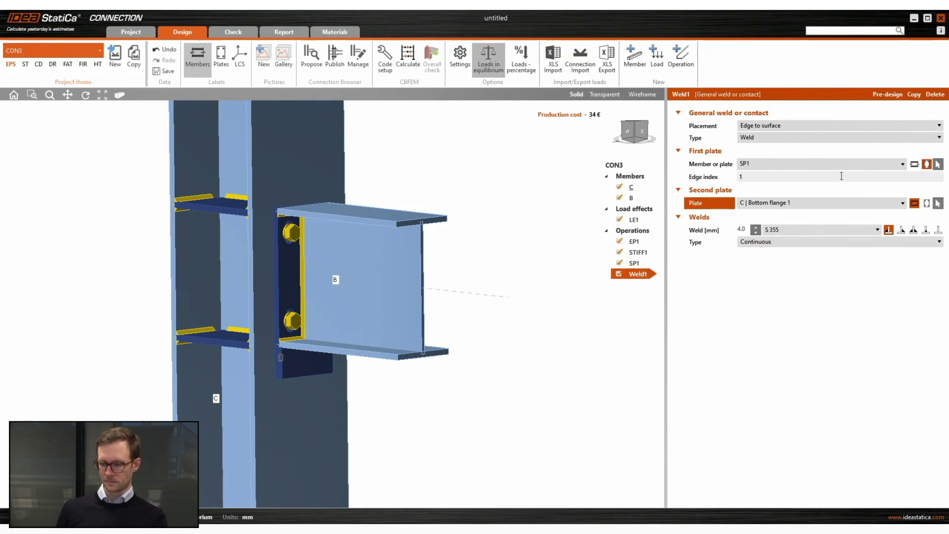
{"action": "left_click", "coordinate": [813, 177]}
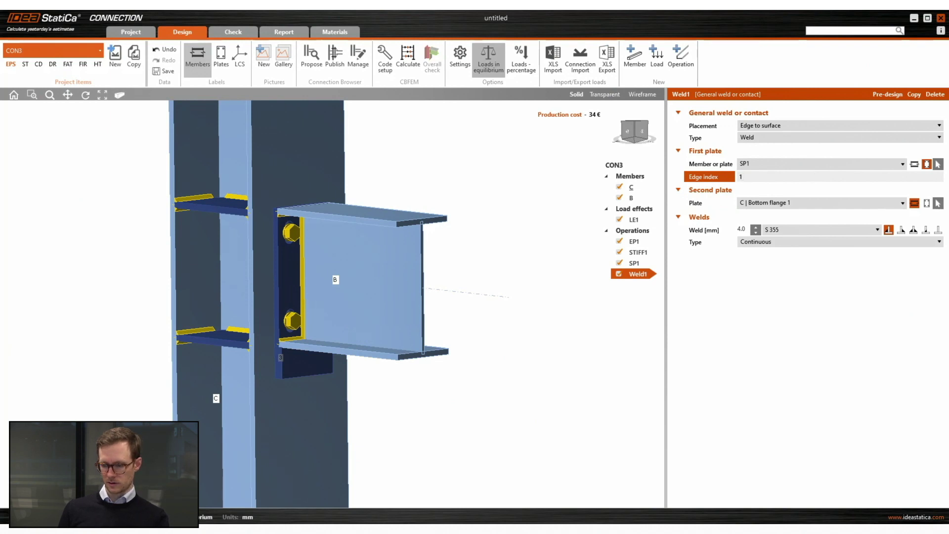
{"action": "type", "text": "3 4"}
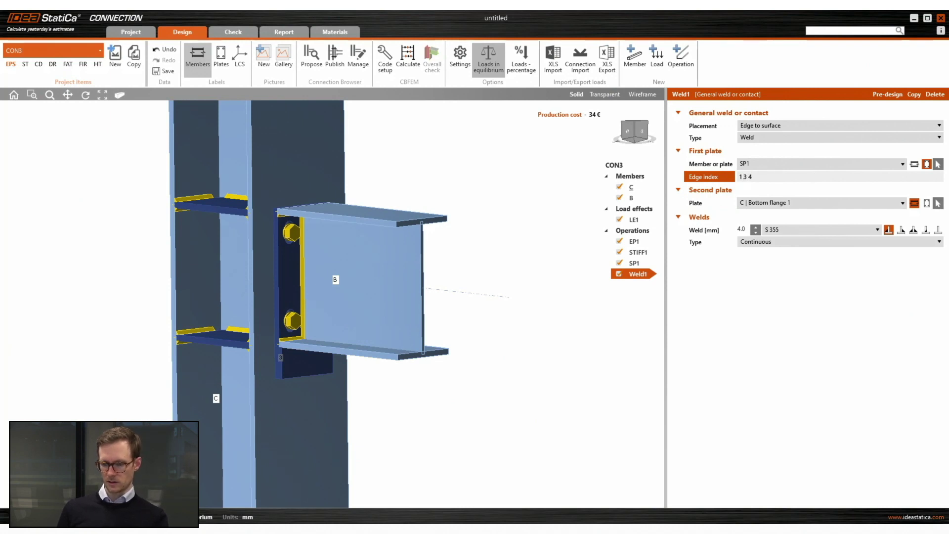
{"action": "key", "text": "Tab"}
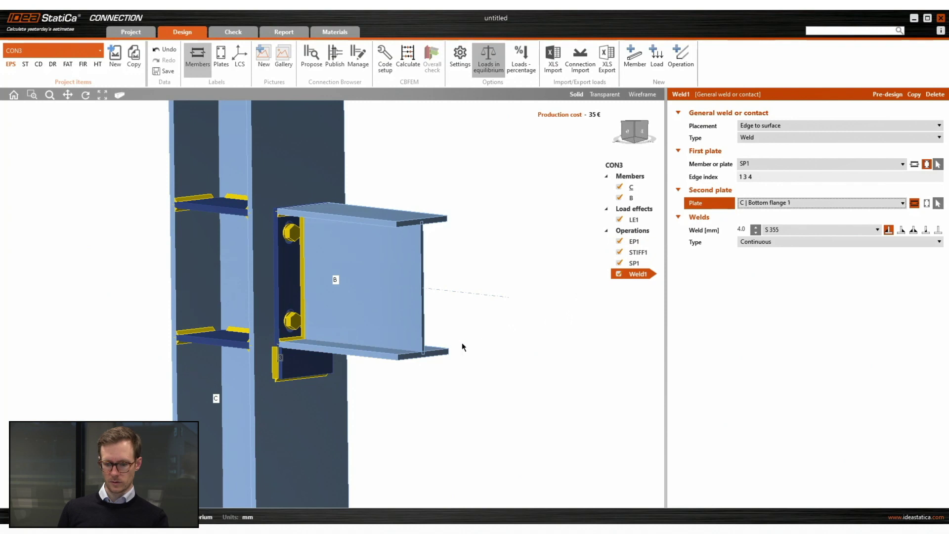
- Switch between transparent and solid rendering while orbiting to inspect Weld1 around SP1
{"action": "scroll", "coordinate": [284, 368], "scroll_direction": "up", "scroll_amount": 5}
{"action": "right_click_drag", "start_coordinate": [283, 367], "coordinate": [239, 349]}
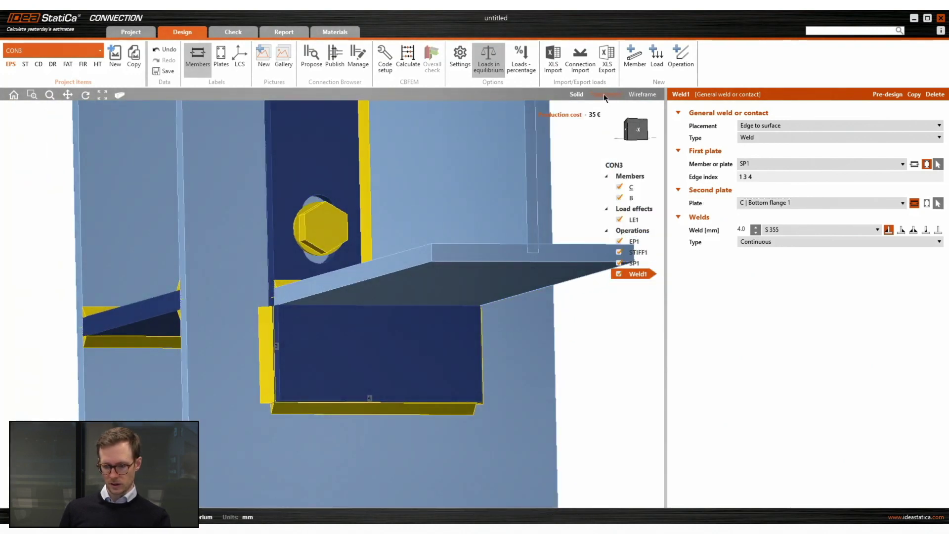
{"action": "left_click", "coordinate": [605, 94]}
{"action": "scroll", "coordinate": [390, 363], "scroll_direction": "up", "scroll_amount": 3}
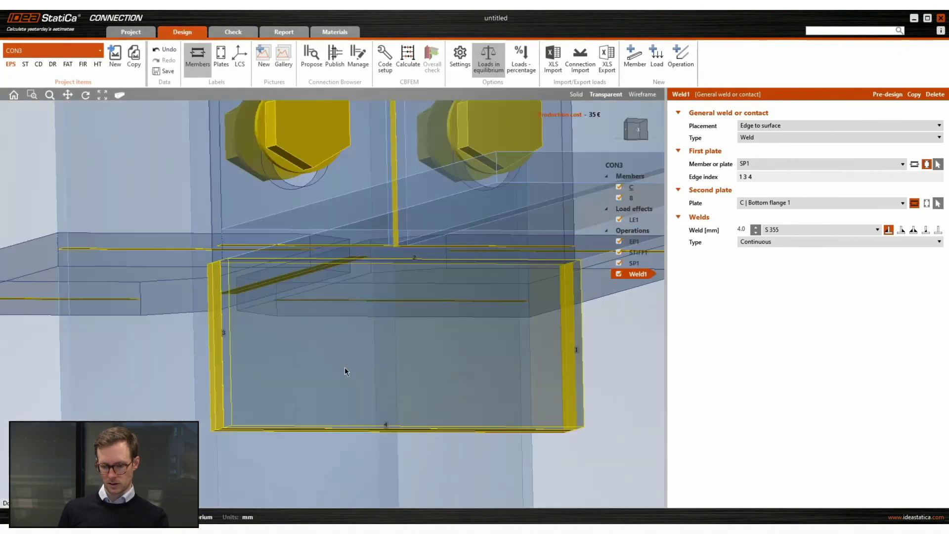
{"action": "right_click_drag", "start_coordinate": [345, 371], "coordinate": [401, 314]}
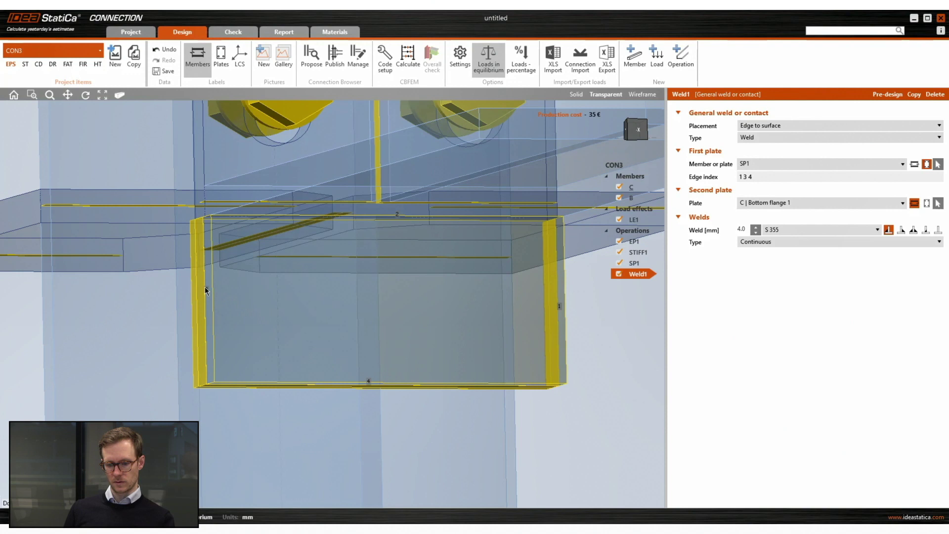
{"action": "left_click", "coordinate": [213, 289]}
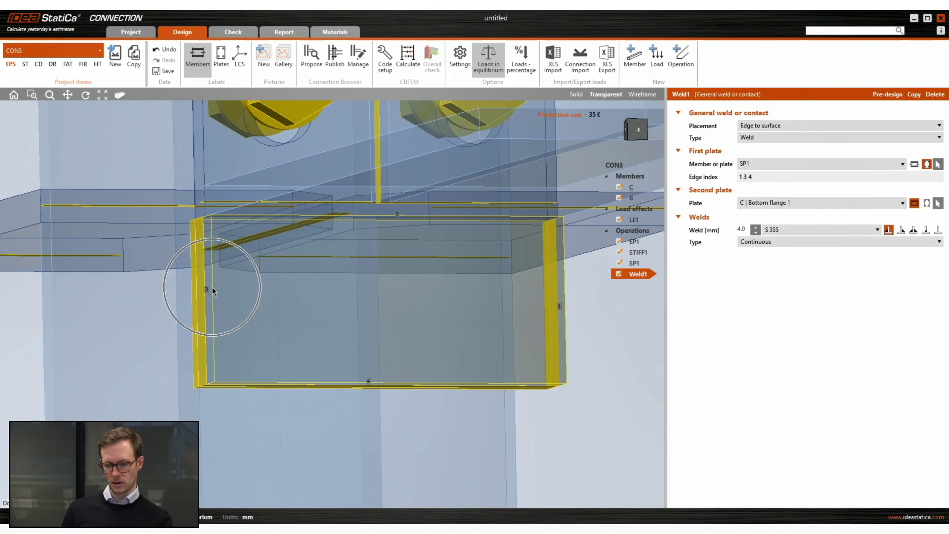
{"action": "left_click", "coordinate": [576, 94]}
{"action": "scroll", "coordinate": [394, 316], "scroll_direction": "down", "scroll_amount": 5}
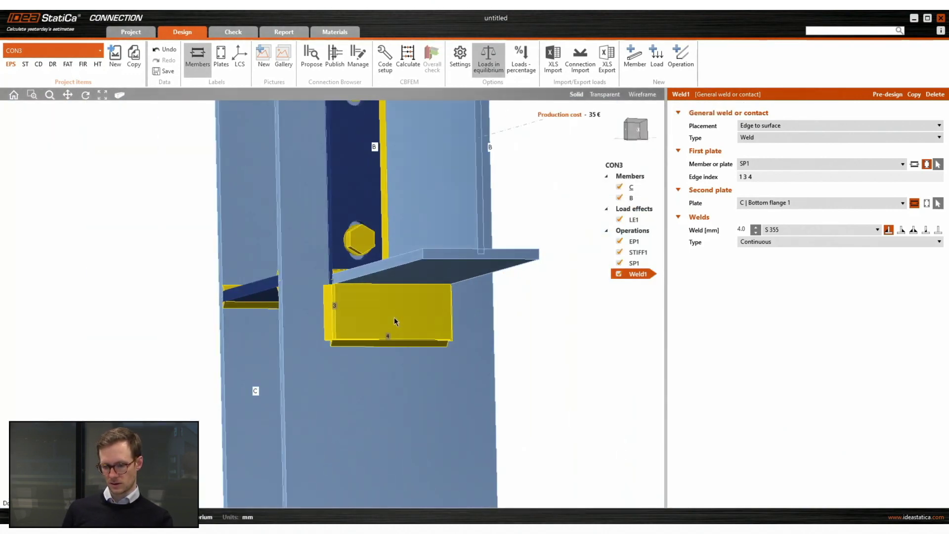
{"action": "right_click_drag", "start_coordinate": [393, 316], "coordinate": [551, 338]}
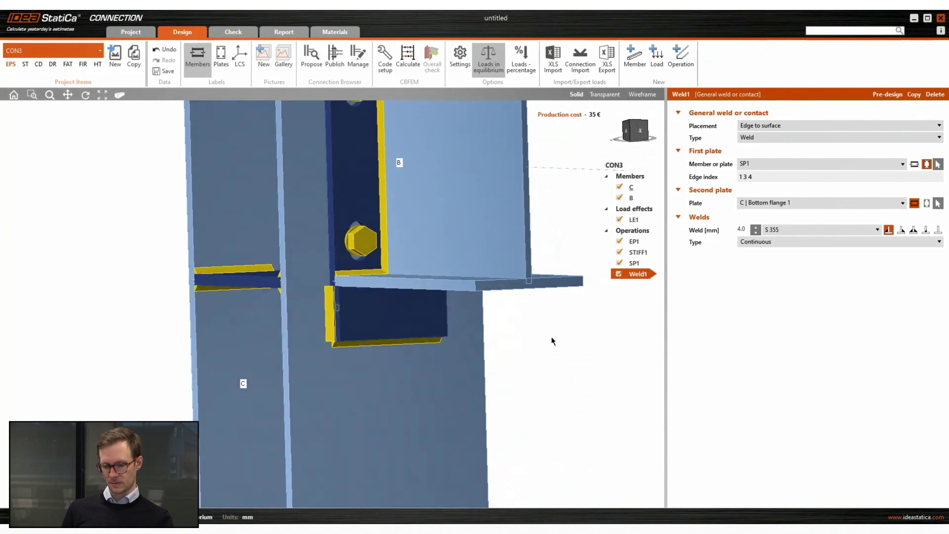
{"action": "middle_click_drag", "start_coordinate": [551, 338], "coordinate": [473, 327]}
{"action": "right_click_drag", "start_coordinate": [475, 322], "coordinate": [534, 330]}
{"action": "left_click", "coordinate": [605, 94]}
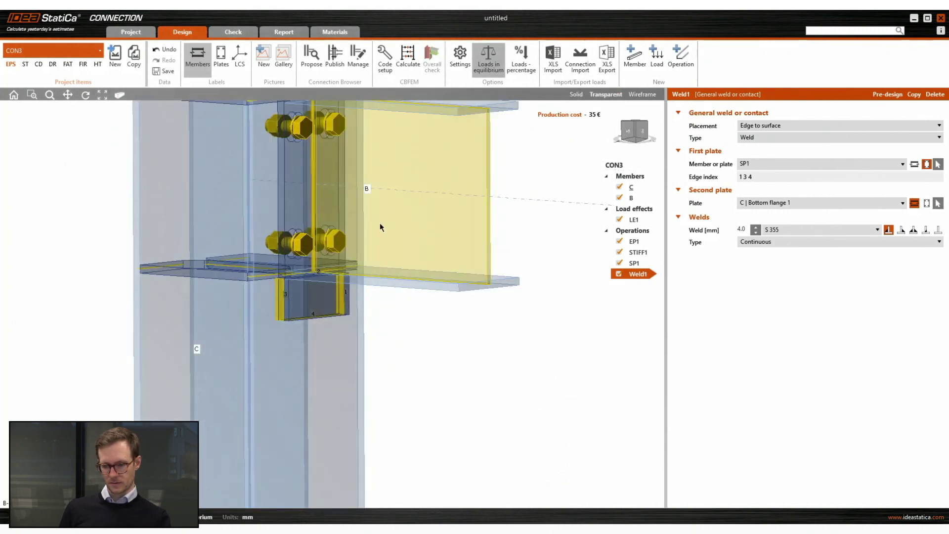
{"action": "scroll", "coordinate": [301, 269], "scroll_direction": "up", "scroll_amount": 5}
{"action": "right_click_drag", "start_coordinate": [301, 269], "coordinate": [305, 270]}
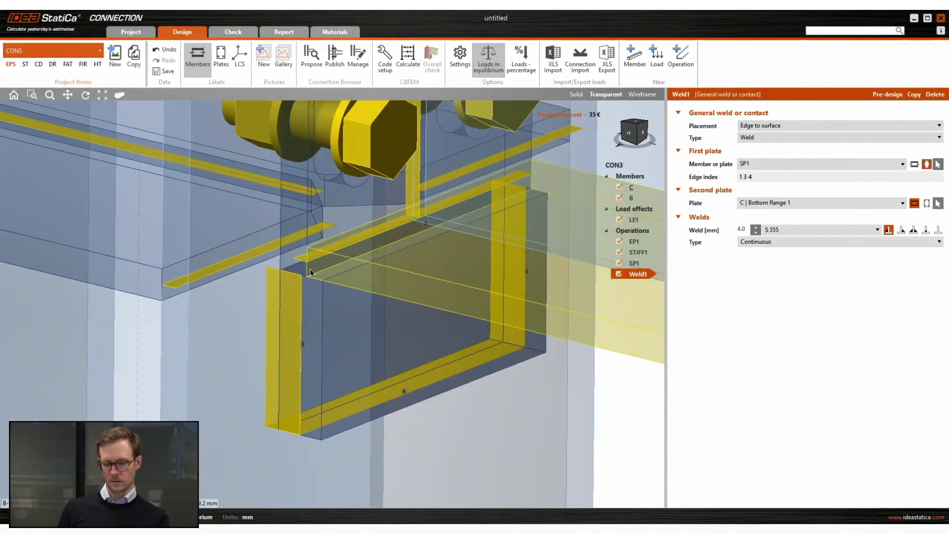
- Add Weld2 with edge-to-edge placement and type set to Contact
{"action": "left_click", "coordinate": [686, 65]}
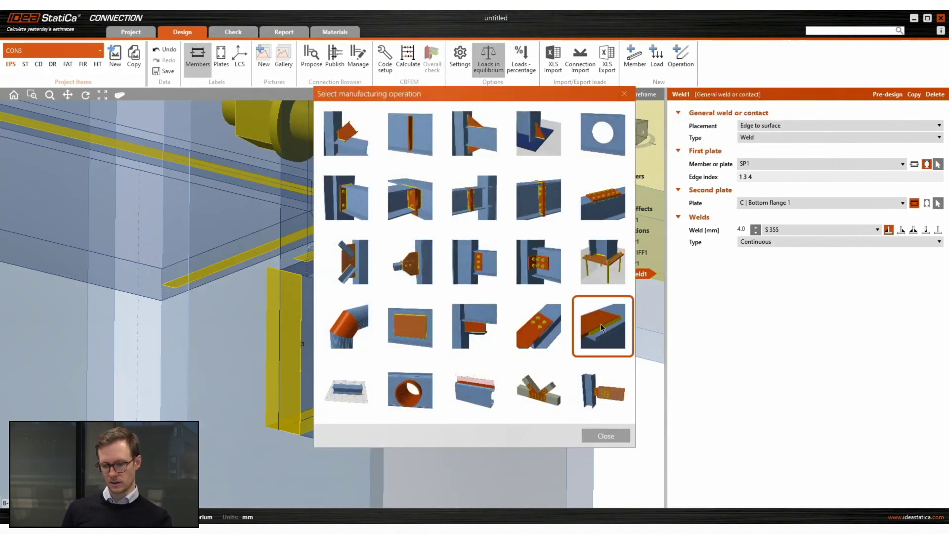
{"action": "left_click", "coordinate": [602, 325]}
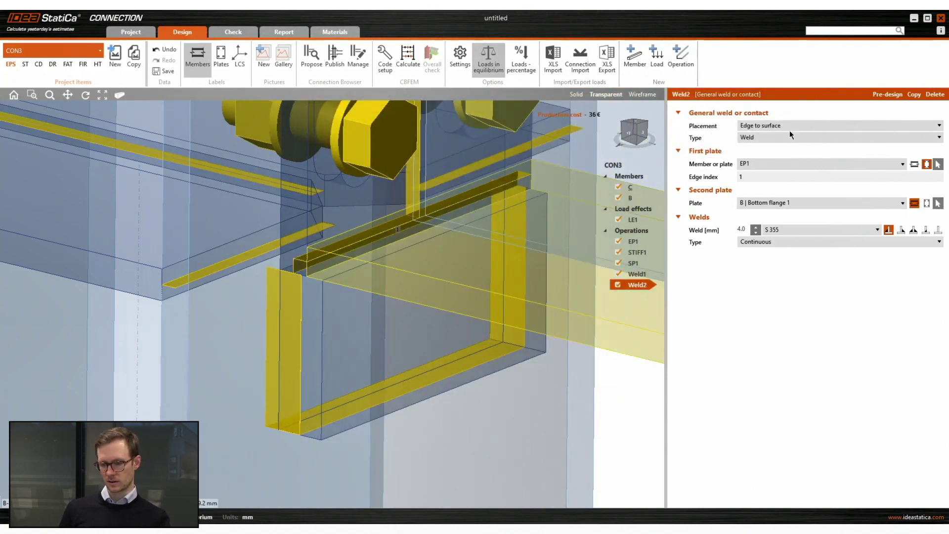
{"action": "left_click", "coordinate": [798, 125]}
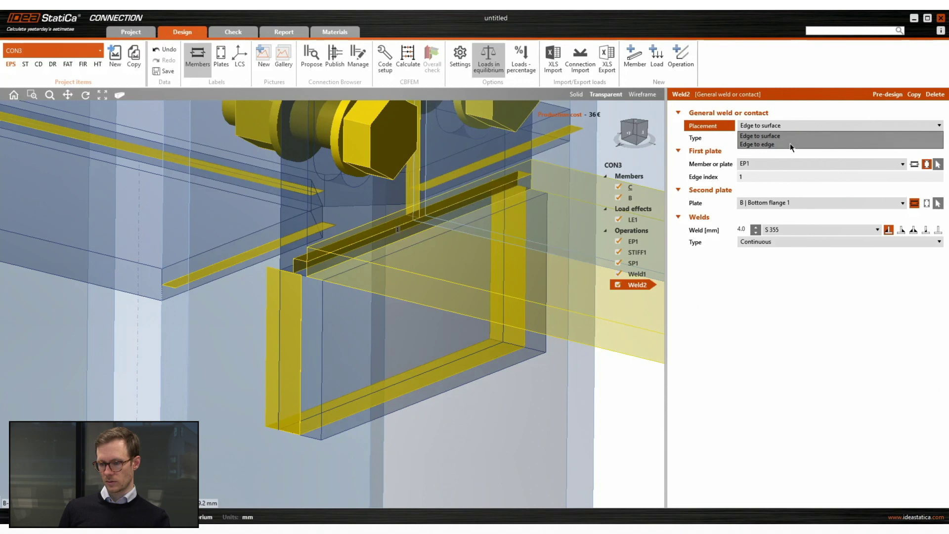
{"action": "left_click", "coordinate": [790, 143]}
{"action": "left_click", "coordinate": [785, 137]}
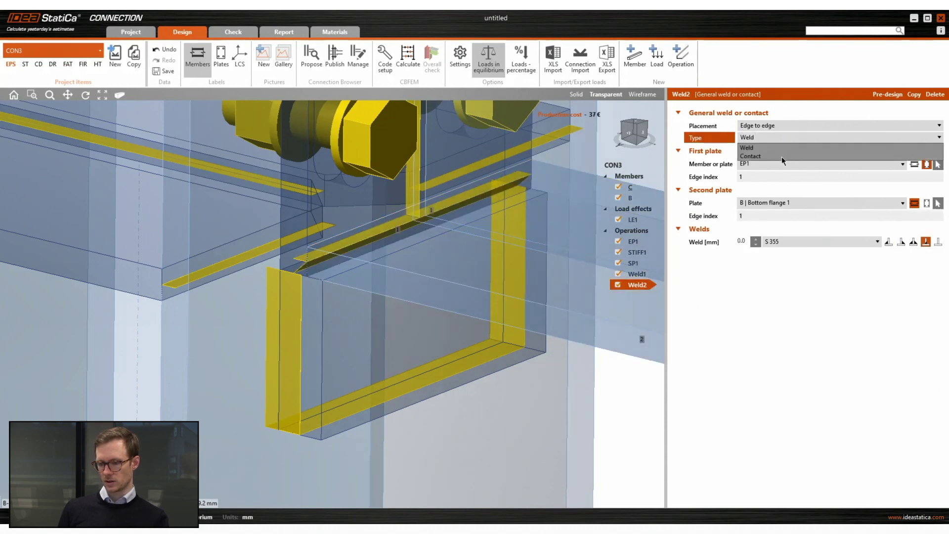
{"action": "left_click", "coordinate": [782, 156]}
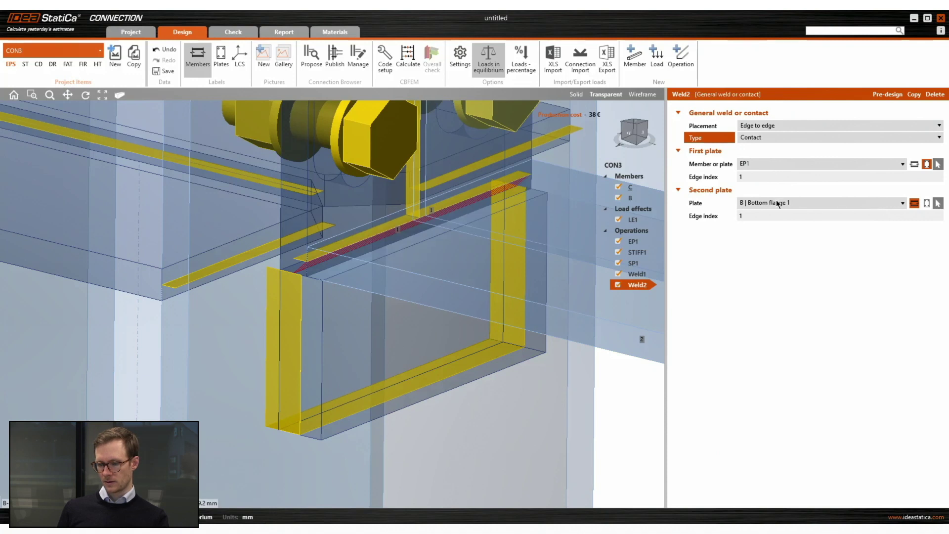
- Set Weld2's second part to plate SP1 with edge index 2
{"action": "left_click", "coordinate": [928, 204]}
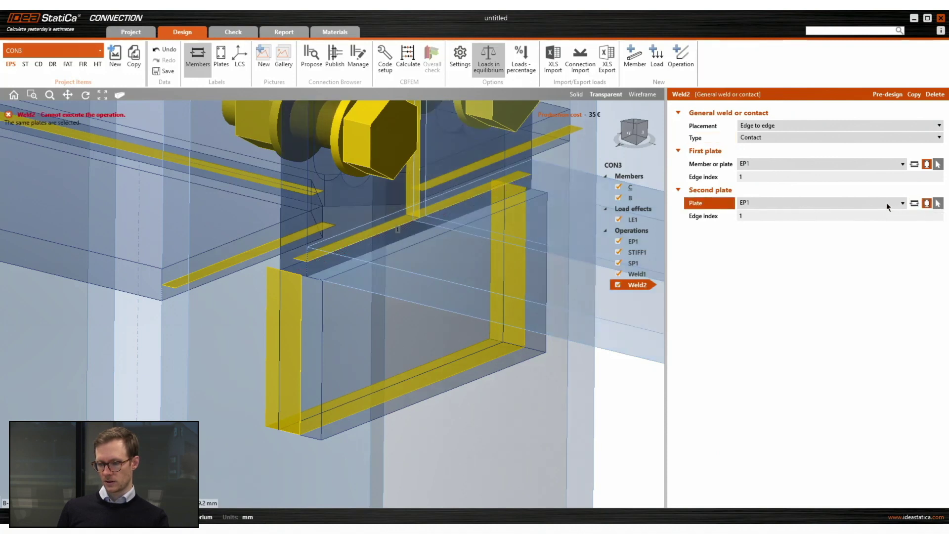
{"action": "left_click", "coordinate": [855, 201]}
{"action": "left_click", "coordinate": [796, 255]}
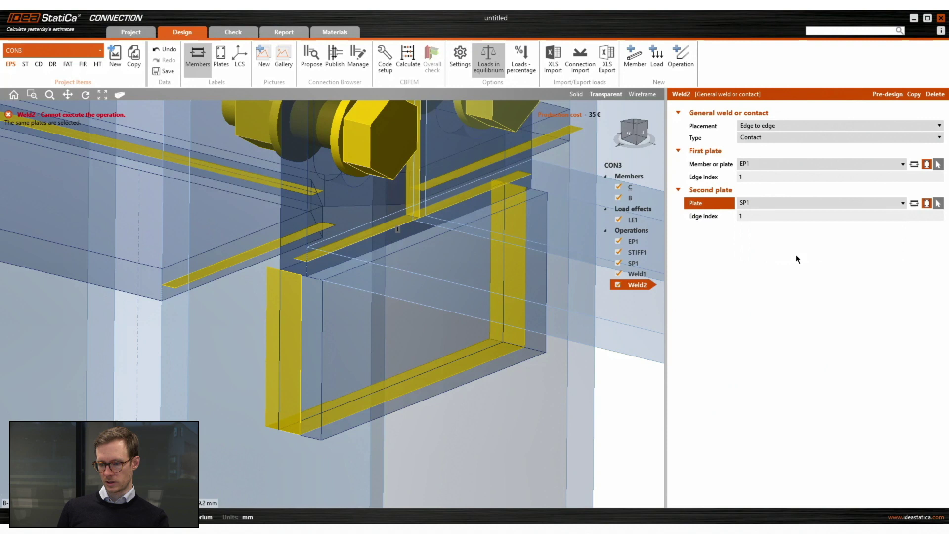
{"action": "left_click", "coordinate": [743, 216]}
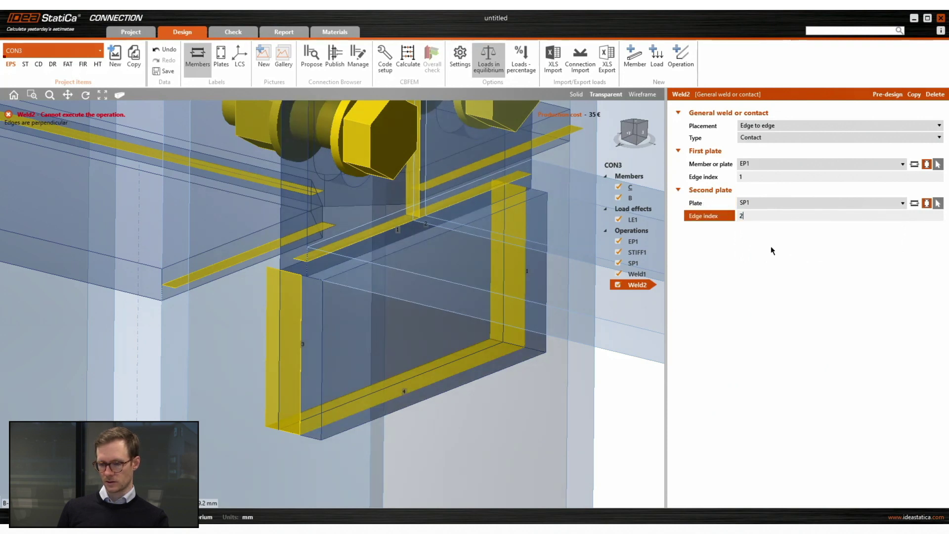
{"action": "type", "text": "2"}
{"action": "key", "text": "Return"}
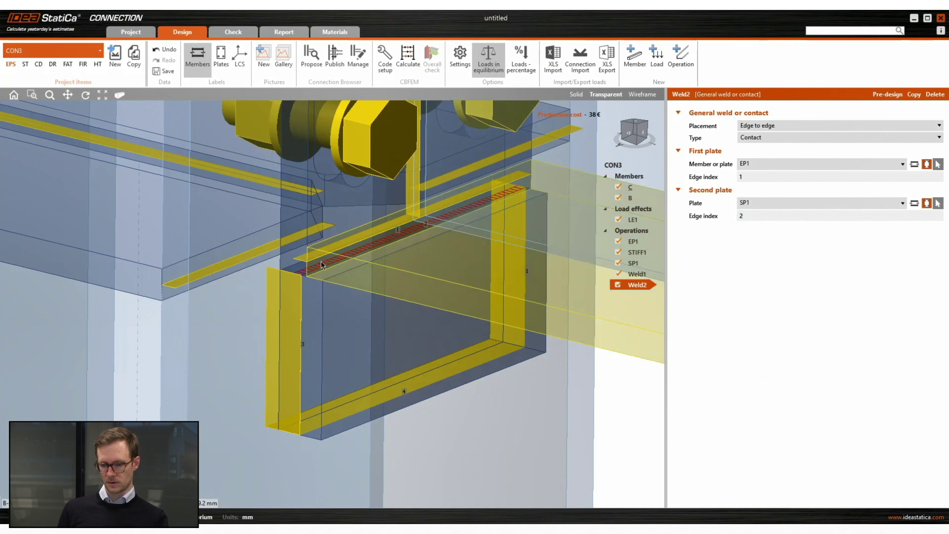
- Return to solid rendering and orbit the model to view the new contact
{"action": "scroll", "coordinate": [330, 259], "scroll_direction": "up", "scroll_amount": 5}
{"action": "mouse_move", "coordinate": [331, 262]}
{"action": "right_mouse_down"}
{"action": "mouse_move", "coordinate": [349, 266]}
{"action": "mouse_move", "coordinate": [338, 259]}
{"action": "right_mouse_up"}
{"action": "scroll", "coordinate": [337, 259], "scroll_direction": "down", "scroll_amount": 5}
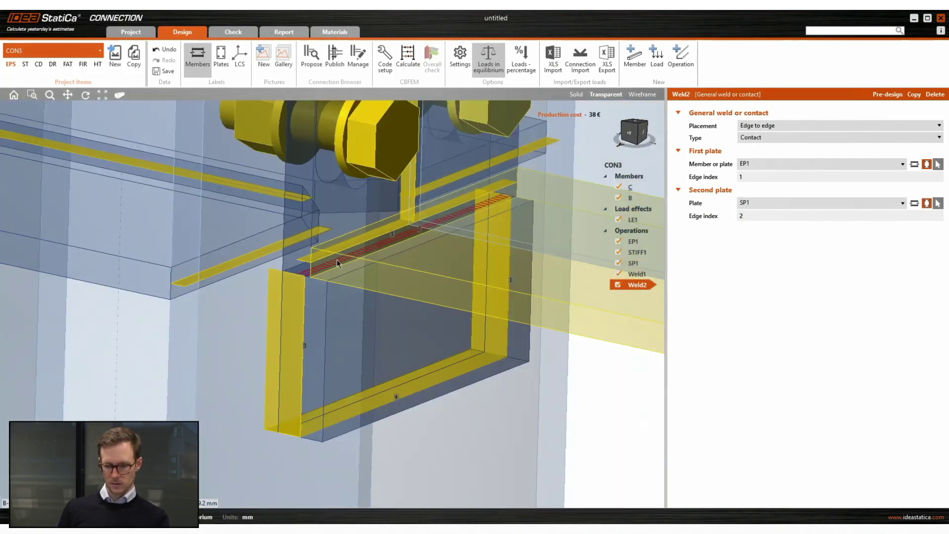
{"action": "scroll", "coordinate": [360, 265], "scroll_direction": "down", "scroll_amount": 5}
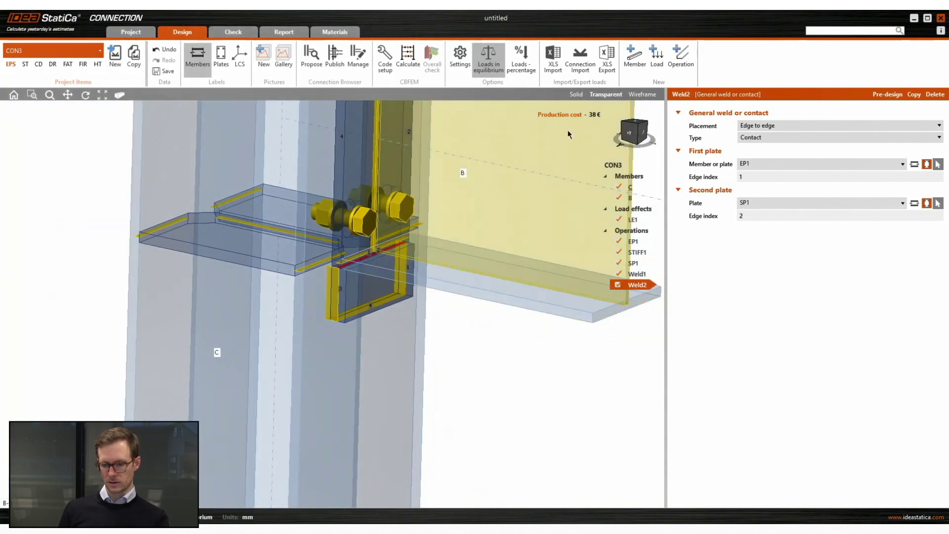
{"action": "left_click", "coordinate": [577, 95]}
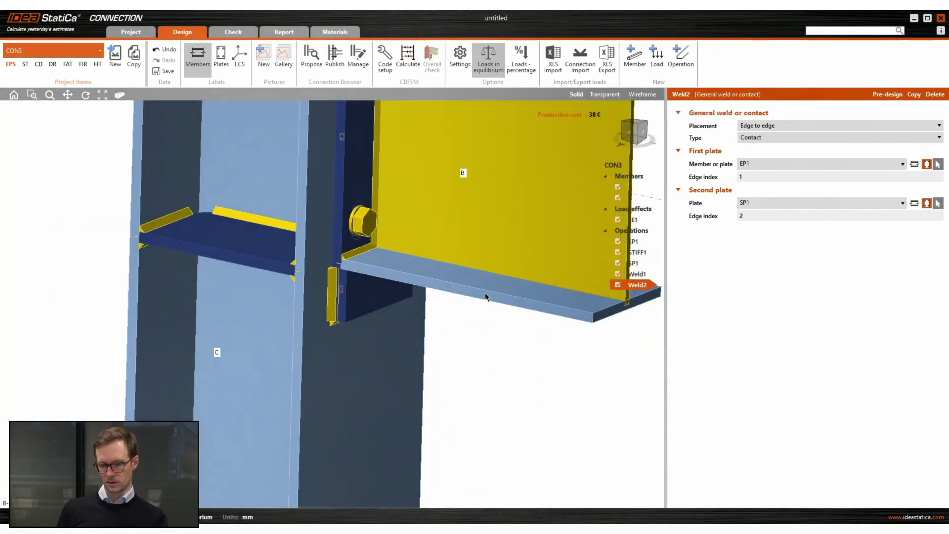
{"action": "scroll", "coordinate": [477, 349], "scroll_direction": "down", "scroll_amount": 3}
{"action": "right_click_drag", "start_coordinate": [464, 369], "coordinate": [508, 356]}
{"action": "middle_click_drag", "start_coordinate": [505, 368], "coordinate": [488, 339]}
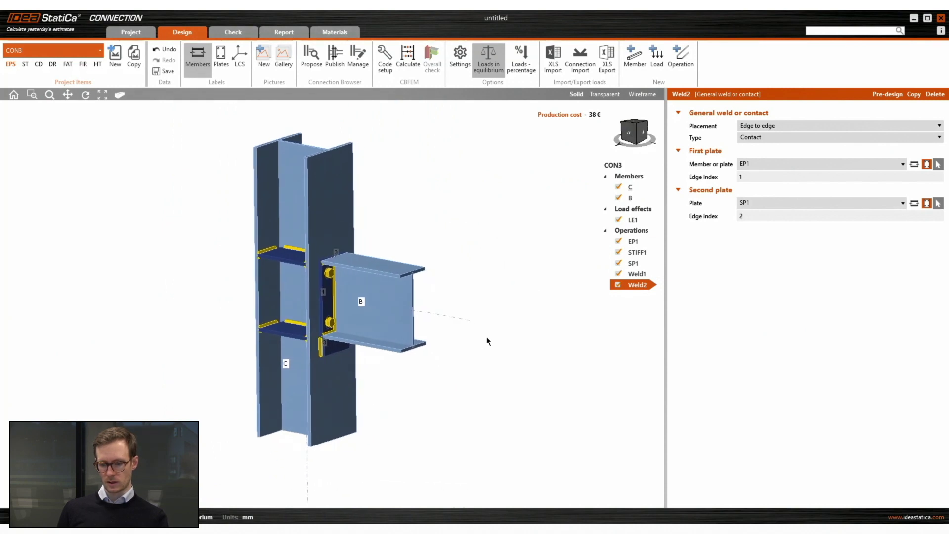
- In LE1, load column C with N 15 kN and My -12.5 kNm at Begin and End
{"action": "left_click", "coordinate": [634, 221]}
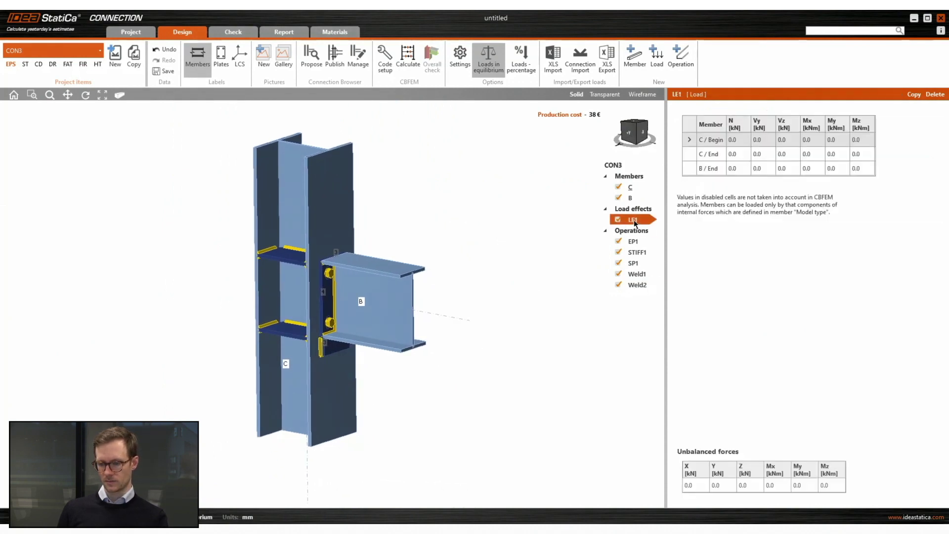
{"action": "left_click", "coordinate": [737, 139]}
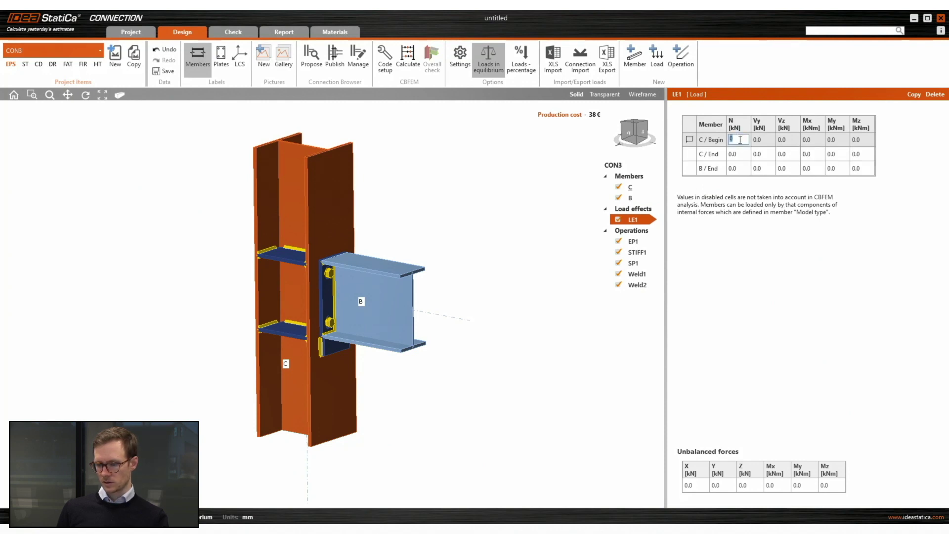
{"action": "type", "text": "15"}
{"action": "key", "text": "Tab"}
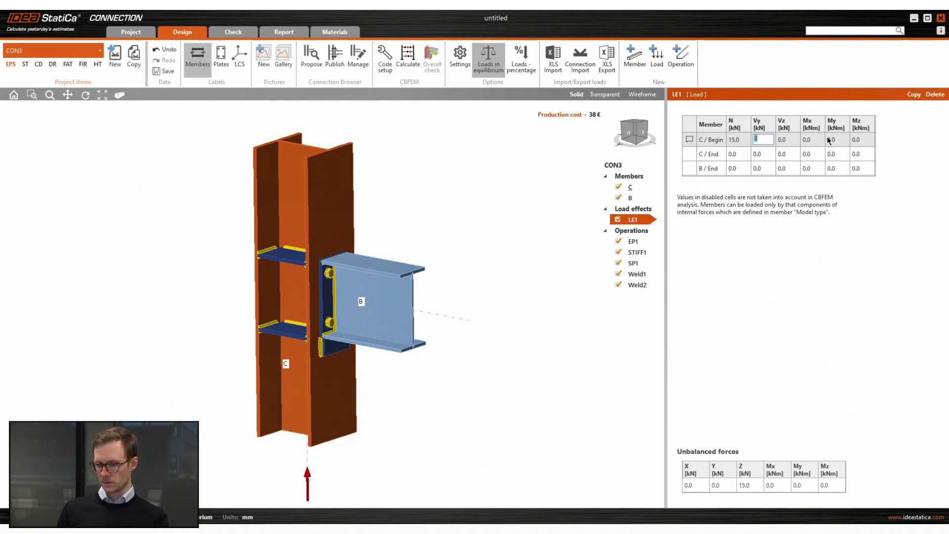
{"action": "left_click", "coordinate": [841, 139]}
{"action": "type", "text": "-12.5"}
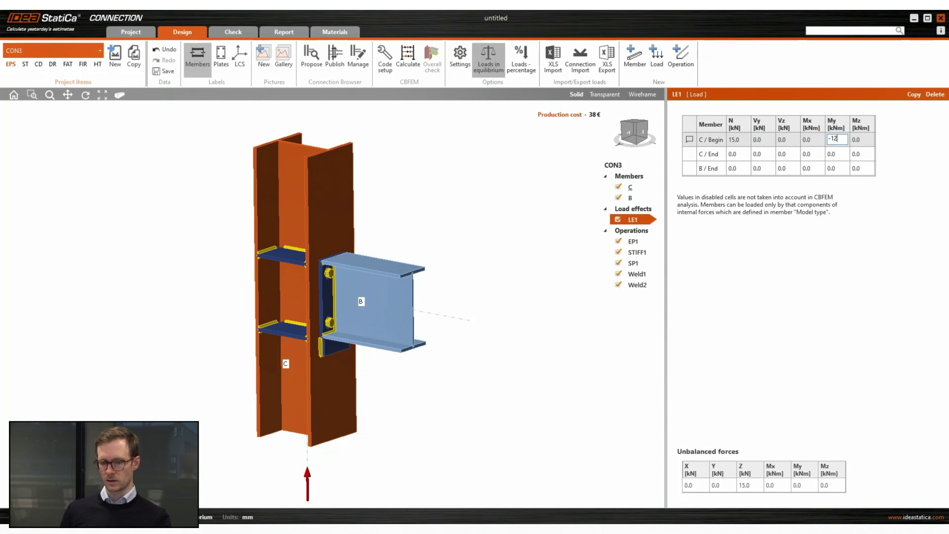
{"action": "left_click", "coordinate": [839, 153]}
{"action": "type", "text": "-12."}
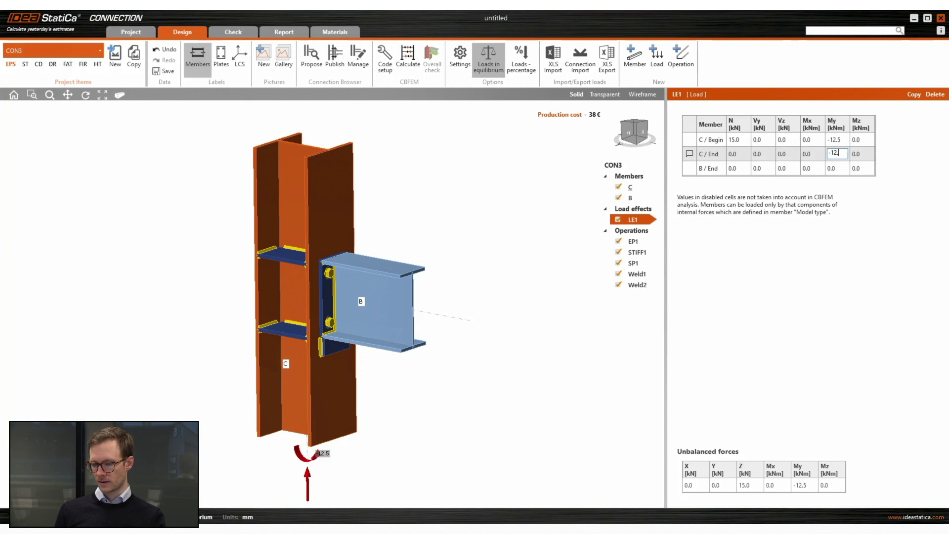
{"action": "type", "text": "5"}
{"action": "key", "text": "Tab"}
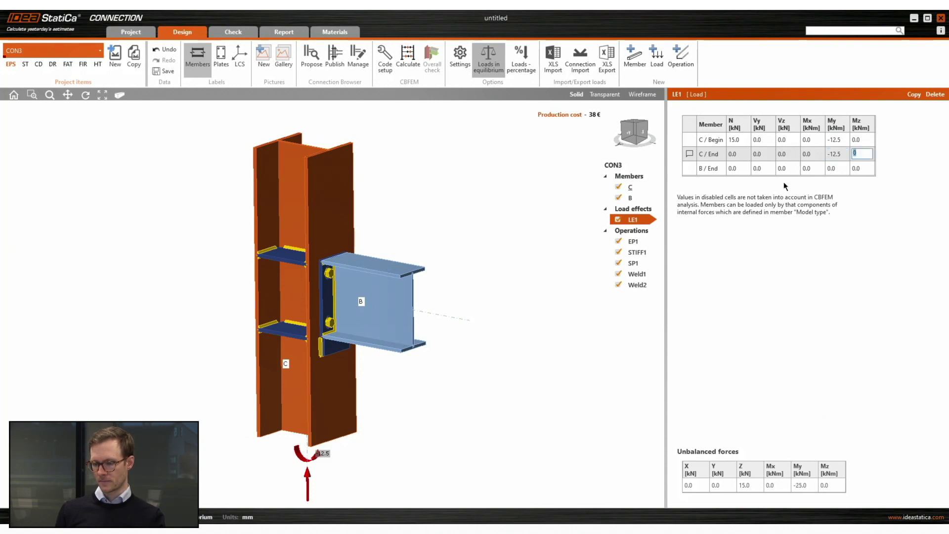
- Load beam B's end with Vz -15 kN and My 25 kNm
{"action": "left_click", "coordinate": [788, 169]}
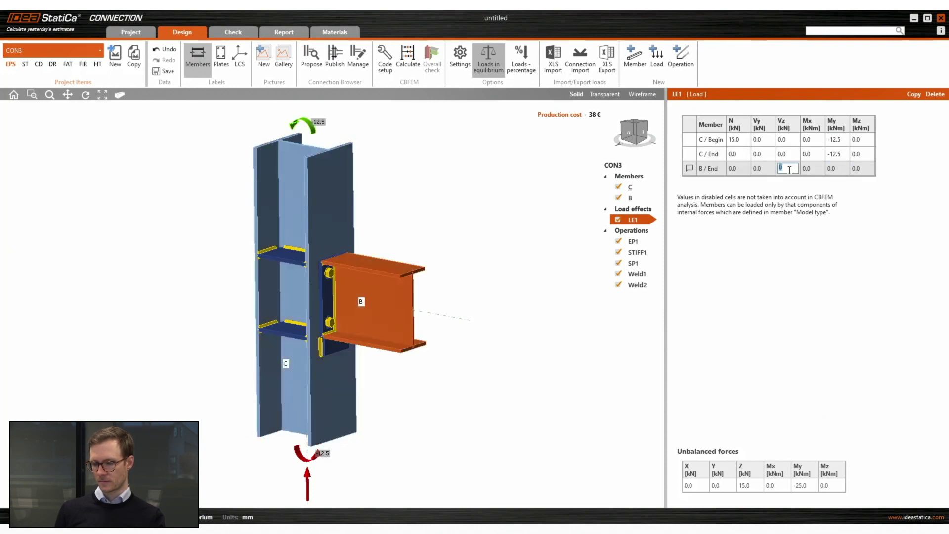
{"action": "type", "text": "-15"}
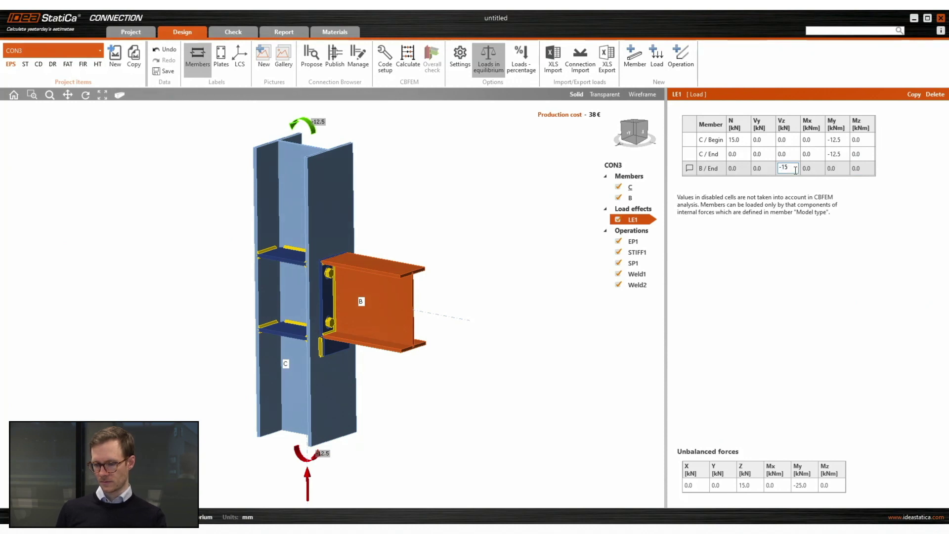
{"action": "left_click", "coordinate": [842, 169]}
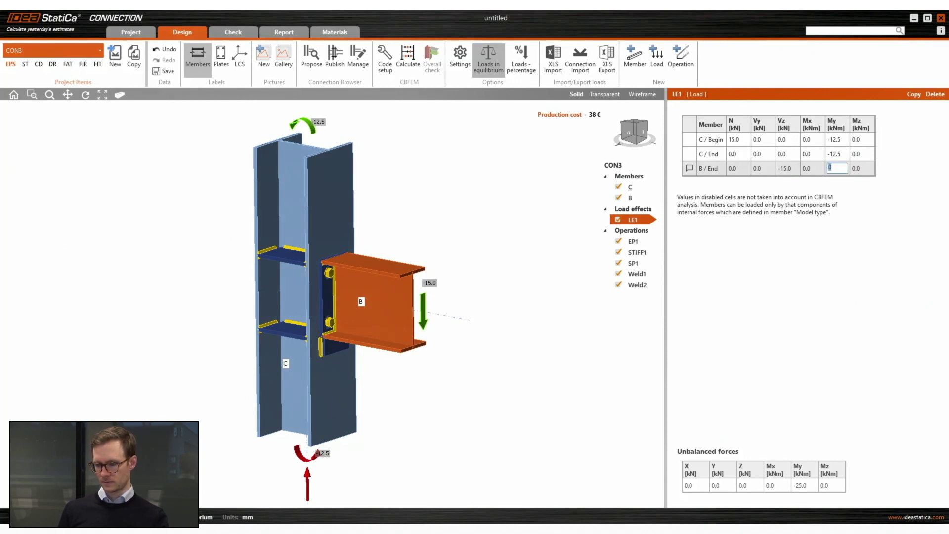
{"action": "key", "text": "Tab"}
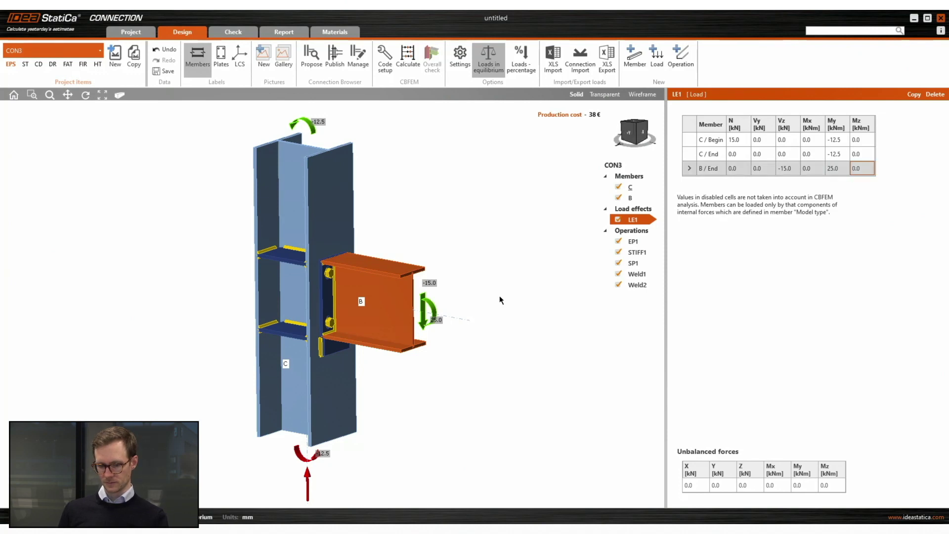
{"action": "scroll", "coordinate": [497, 295], "scroll_direction": "down", "scroll_amount": 3}
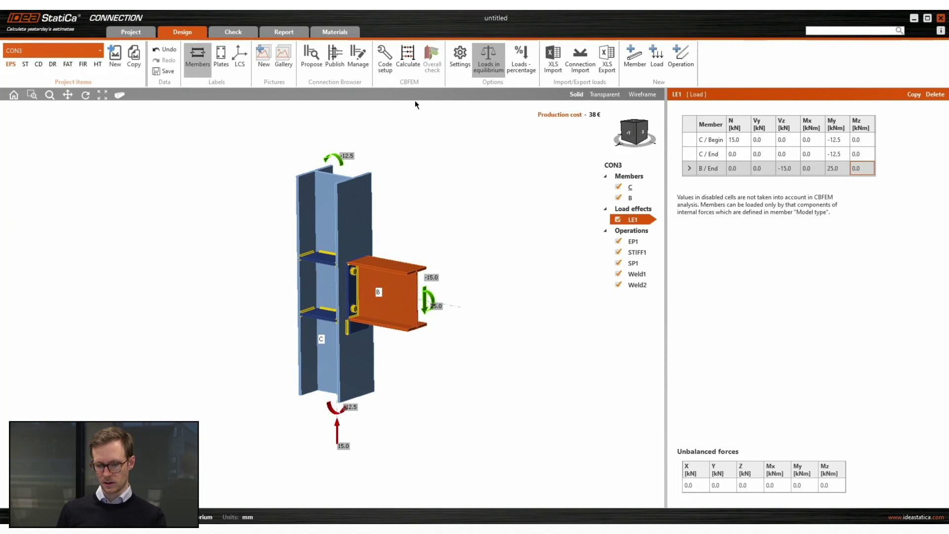
- Calculate CBFEM, view the strain check, then show equivalent stress peaking at 293.4 MPa
{"action": "left_click", "coordinate": [409, 65]}
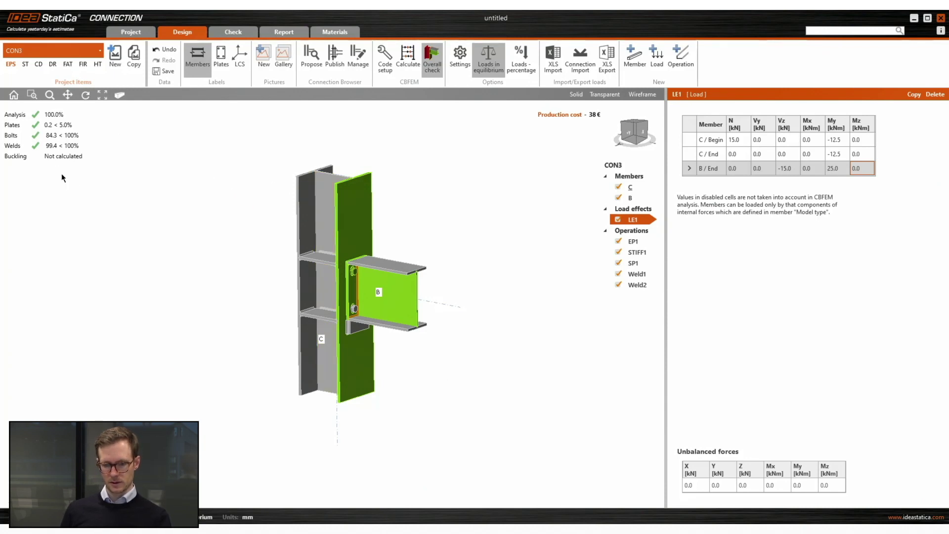
{"action": "left_click", "coordinate": [235, 32]}
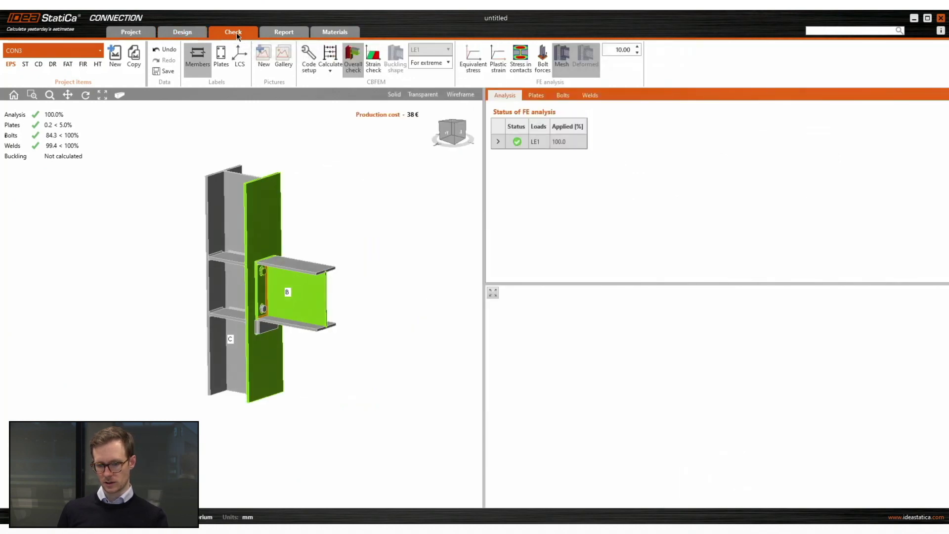
{"action": "left_click", "coordinate": [376, 63]}
{"action": "scroll", "coordinate": [328, 223], "scroll_direction": "up", "scroll_amount": 5}
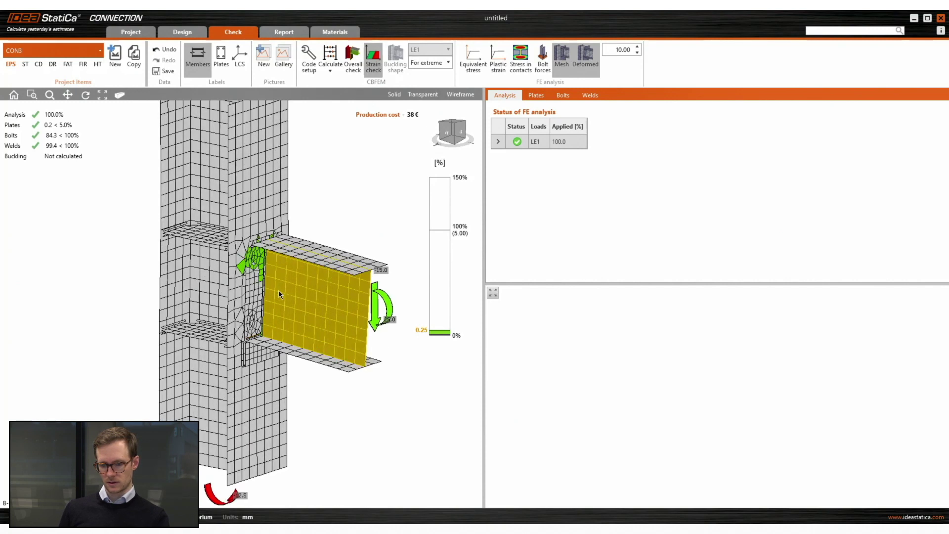
{"action": "mouse_move", "coordinate": [287, 277]}
{"action": "right_mouse_down"}
{"action": "mouse_move", "coordinate": [328, 278]}
{"action": "mouse_move", "coordinate": [293, 274]}
{"action": "right_mouse_up"}
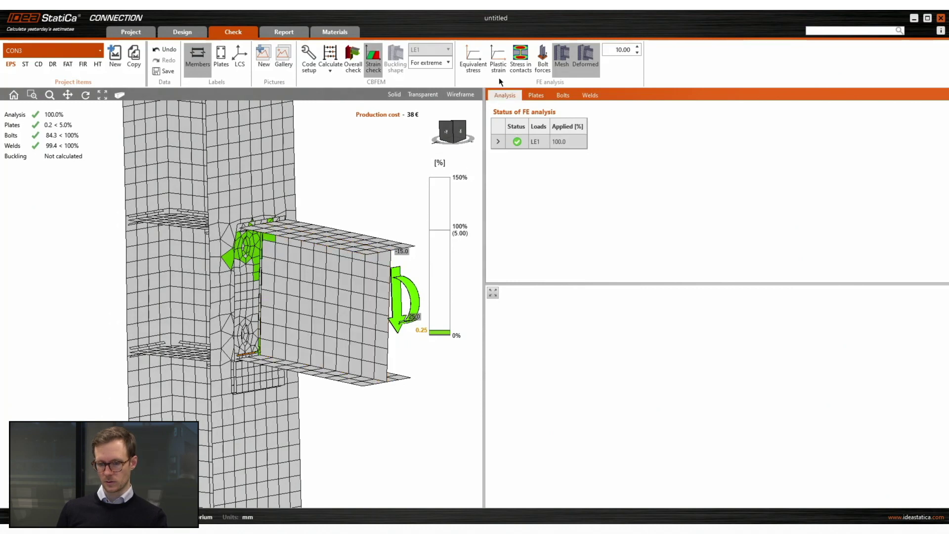
{"action": "left_click", "coordinate": [474, 58]}
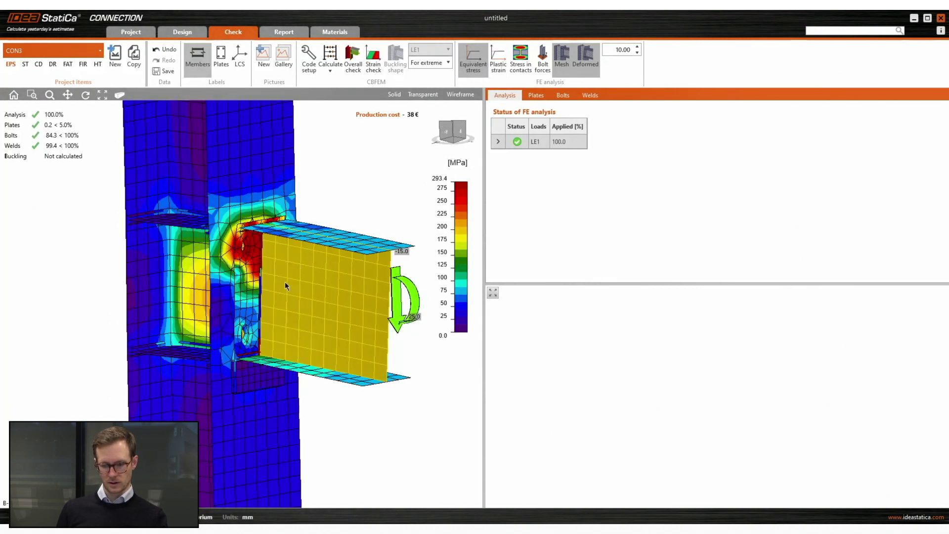
- Rotate the stress model to a front view and open the selected weld's check results table
{"action": "scroll", "coordinate": [282, 319], "scroll_direction": "up", "scroll_amount": 4}
{"action": "right_click_drag", "start_coordinate": [283, 322], "coordinate": [177, 269]}
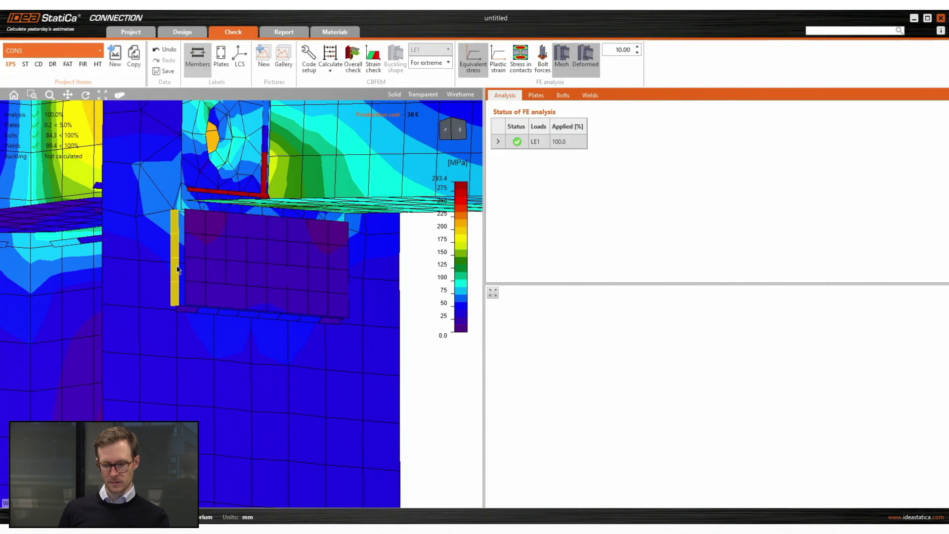
{"action": "left_click", "coordinate": [174, 275]}
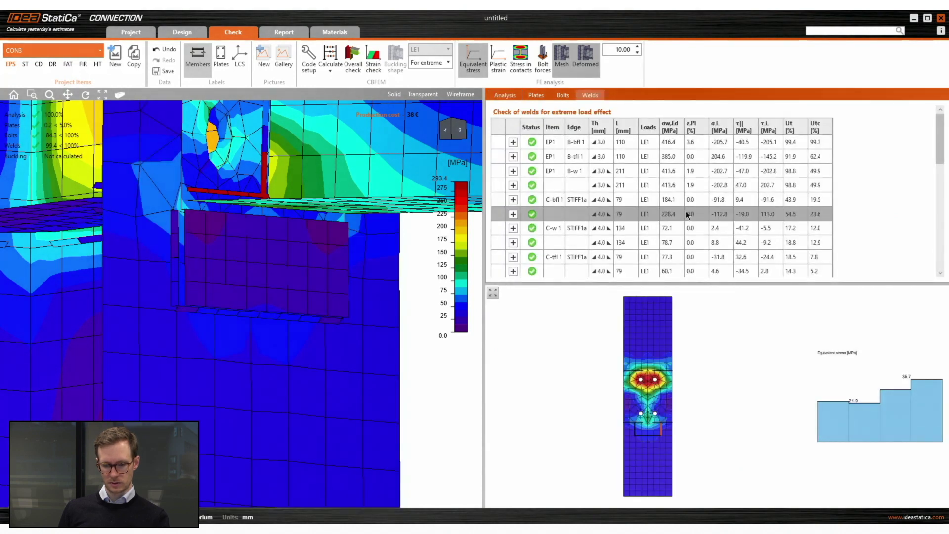
{"action": "scroll", "coordinate": [669, 224], "scroll_direction": "down", "scroll_amount": 3}
{"action": "scroll", "coordinate": [670, 224], "scroll_direction": "down", "scroll_amount": 5}
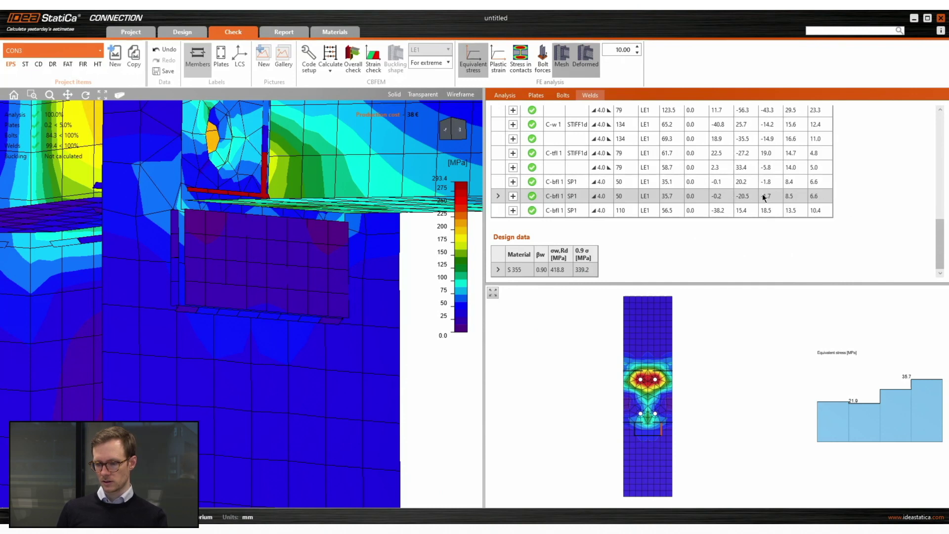
- Select the lower C-bfl 1 SP1 weld rows and review their stress plot in an oblique view
{"action": "left_click", "coordinate": [250, 318]}
{"action": "mouse_move", "coordinate": [328, 298]}
{"action": "right_mouse_down"}
{"action": "mouse_move", "coordinate": [314, 269]}
{"action": "mouse_move", "coordinate": [322, 281]}
{"action": "right_mouse_up"}
{"action": "left_click", "coordinate": [323, 281]}
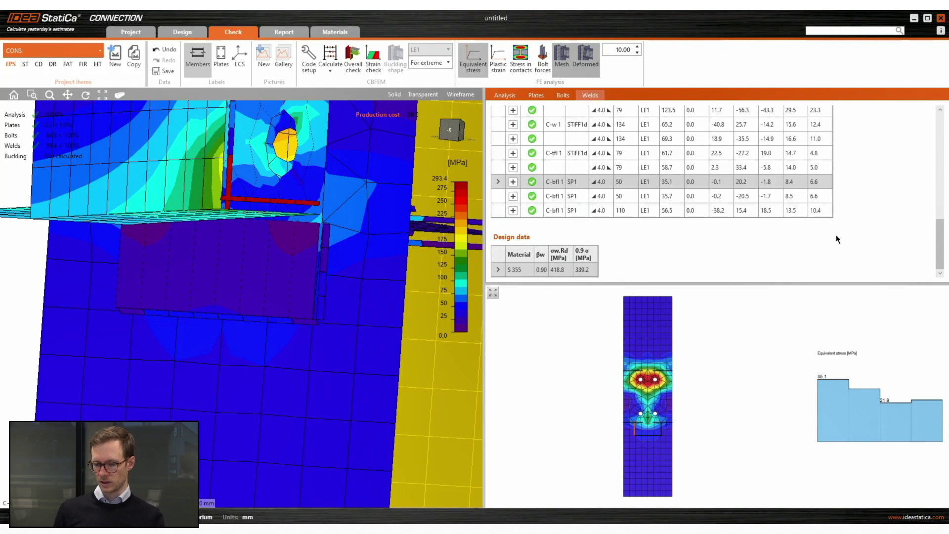
{"action": "scroll", "coordinate": [246, 245], "scroll_direction": "down", "scroll_amount": 5}
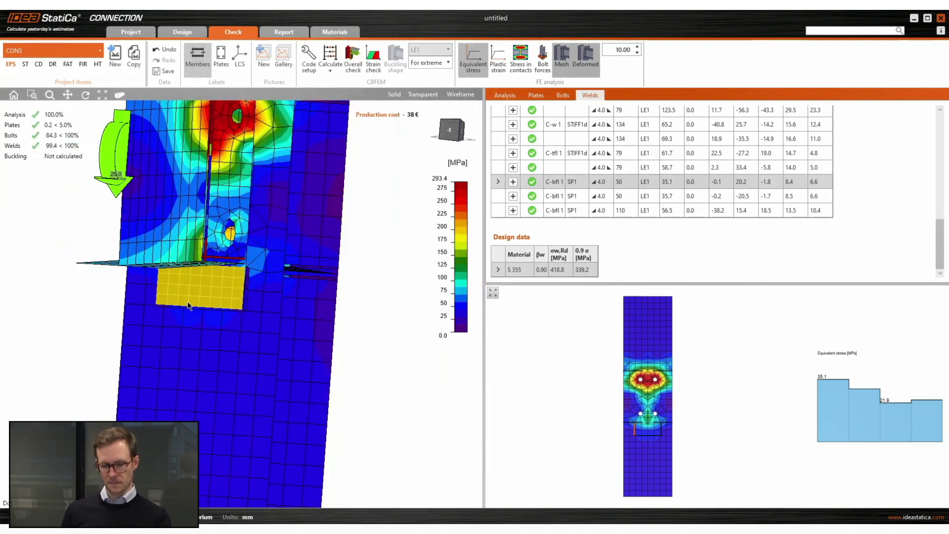
{"action": "right_click_drag", "start_coordinate": [246, 257], "coordinate": [293, 410]}
{"action": "middle_click_drag", "start_coordinate": [293, 408], "coordinate": [293, 372]}
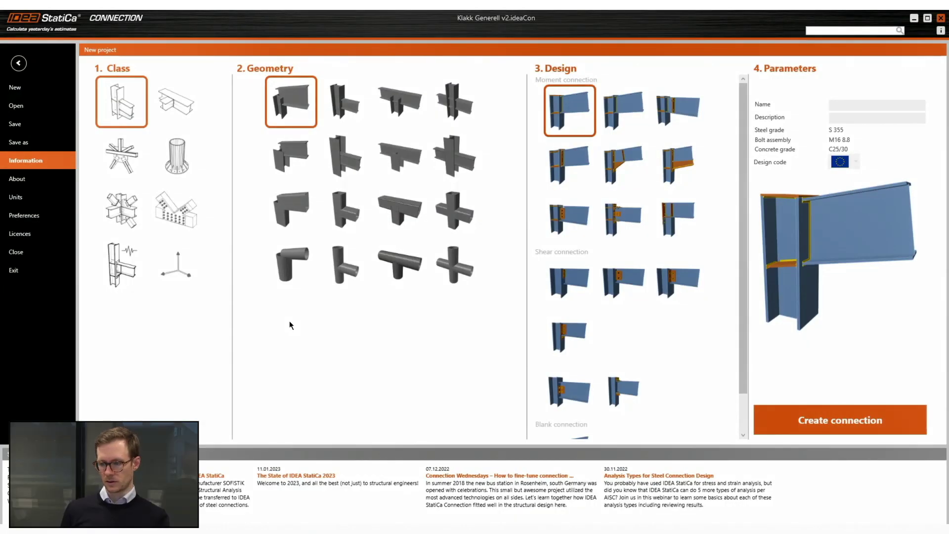
- Create a blank hollow-section T-joint connection and select beam B
{"action": "left_click", "coordinate": [347, 218]}
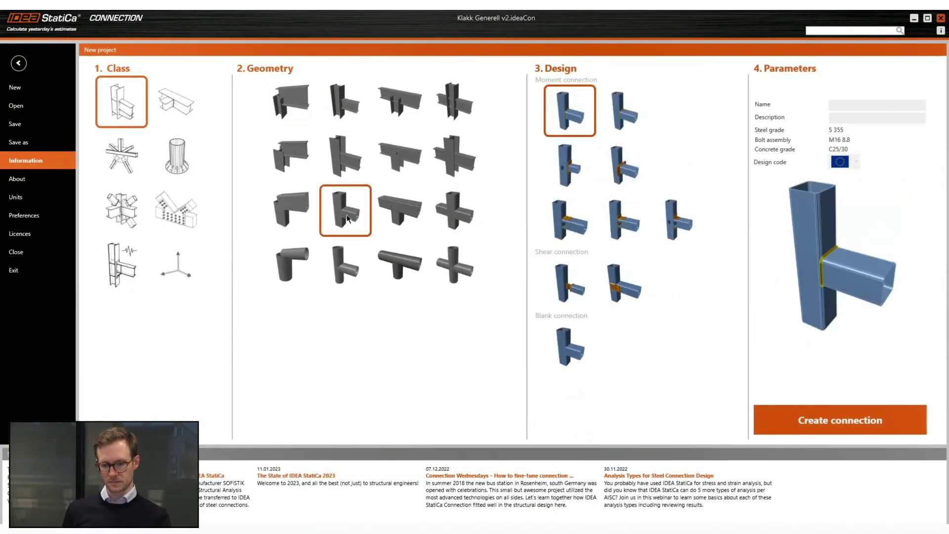
{"action": "left_click", "coordinate": [580, 353]}
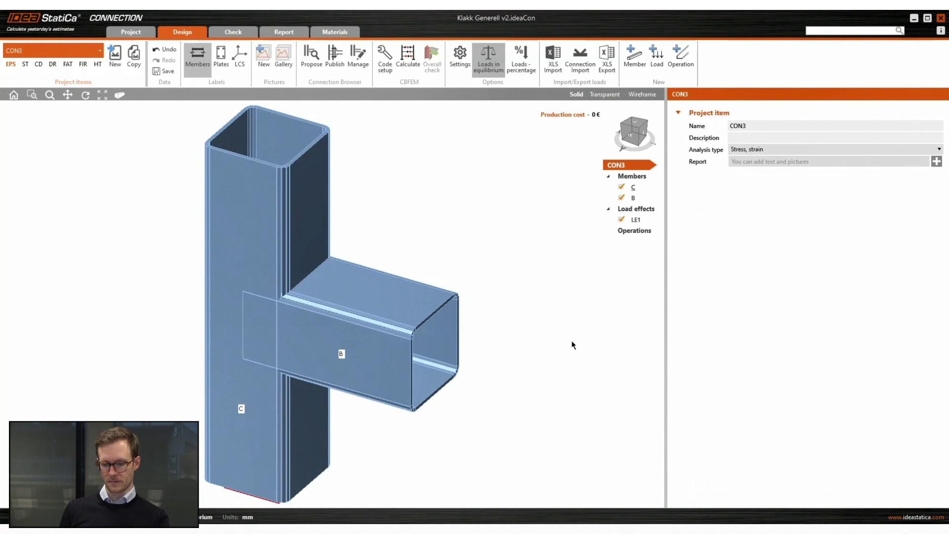
{"action": "left_click", "coordinate": [408, 307]}
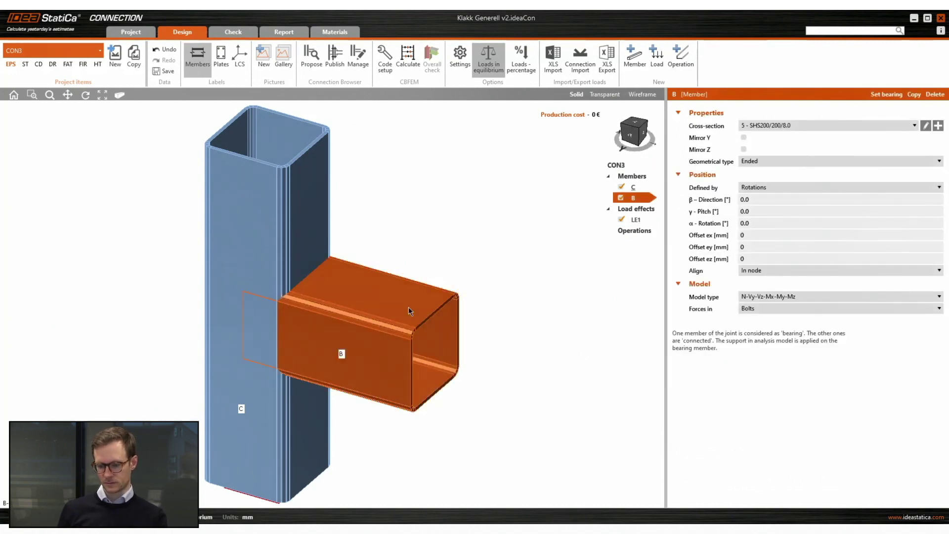
- Give beam B a new rolled IPE220 cross-section in place of the SHS profile
{"action": "left_click", "coordinate": [937, 126]}
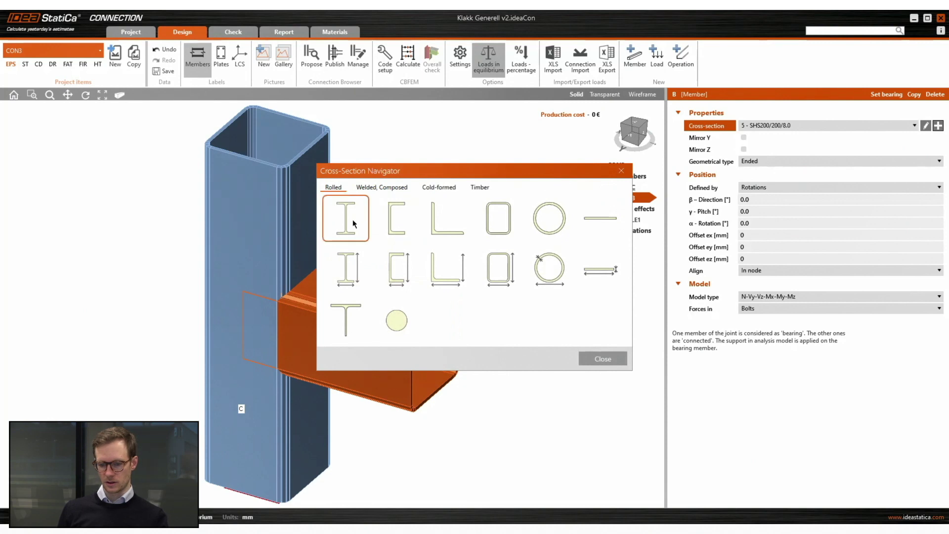
{"action": "left_click", "coordinate": [352, 218]}
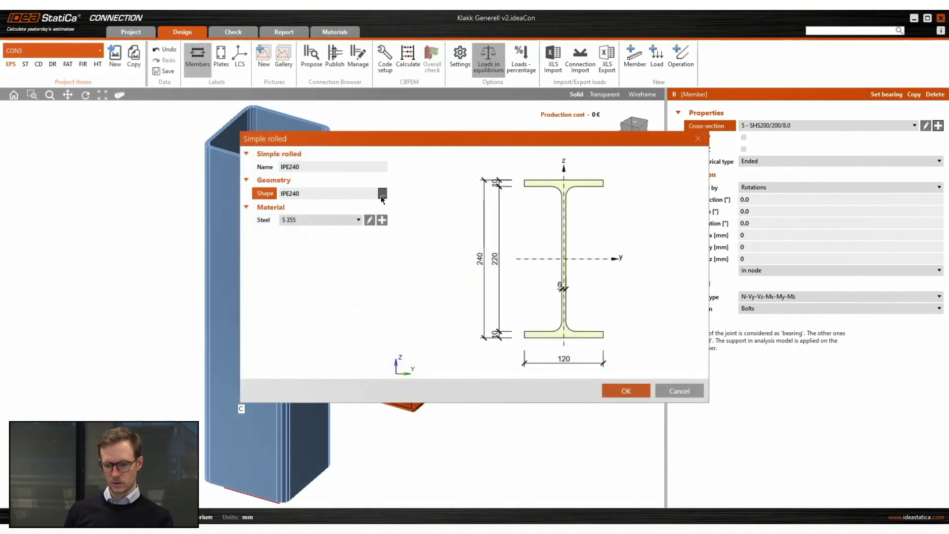
{"action": "left_click", "coordinate": [382, 194]}
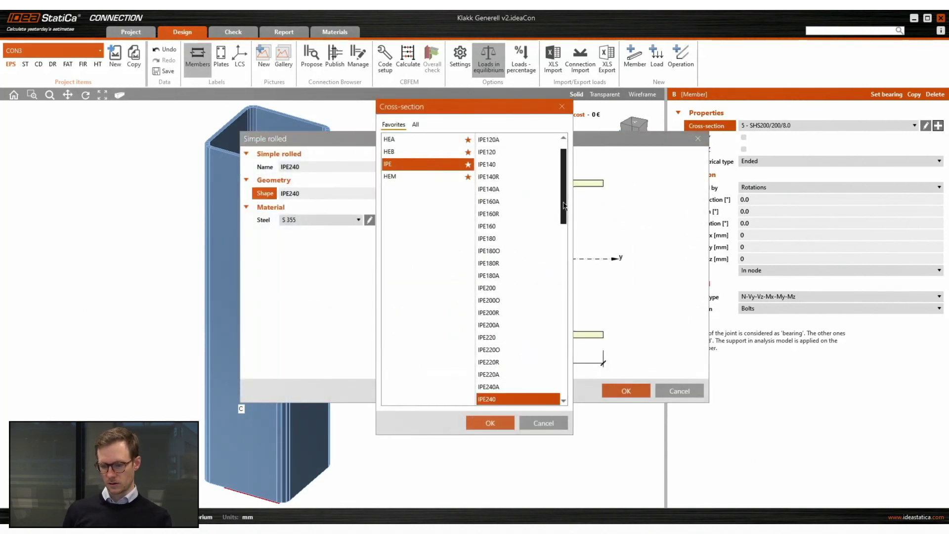
{"action": "left_click_drag", "start_coordinate": [564, 206], "coordinate": [564, 223]}
{"action": "left_click", "coordinate": [509, 263]}
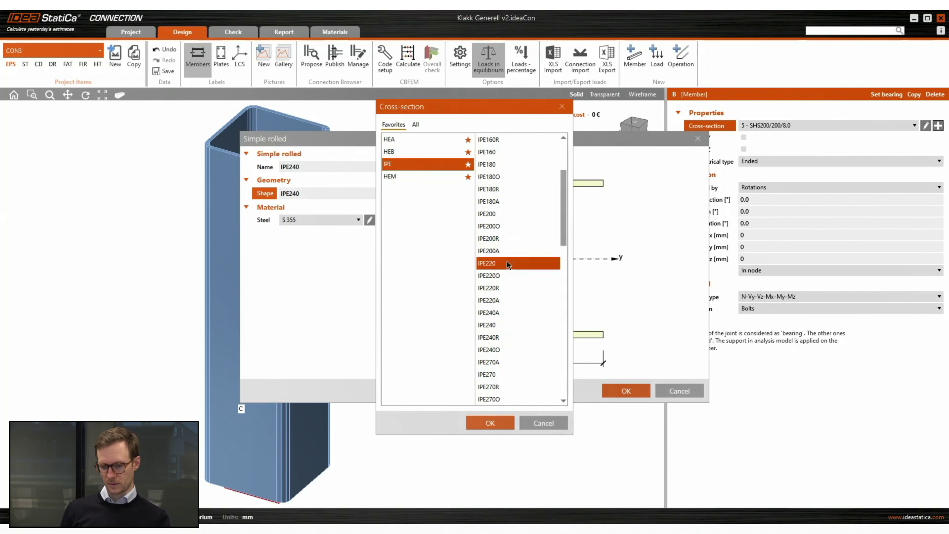
{"action": "left_click", "coordinate": [498, 421]}
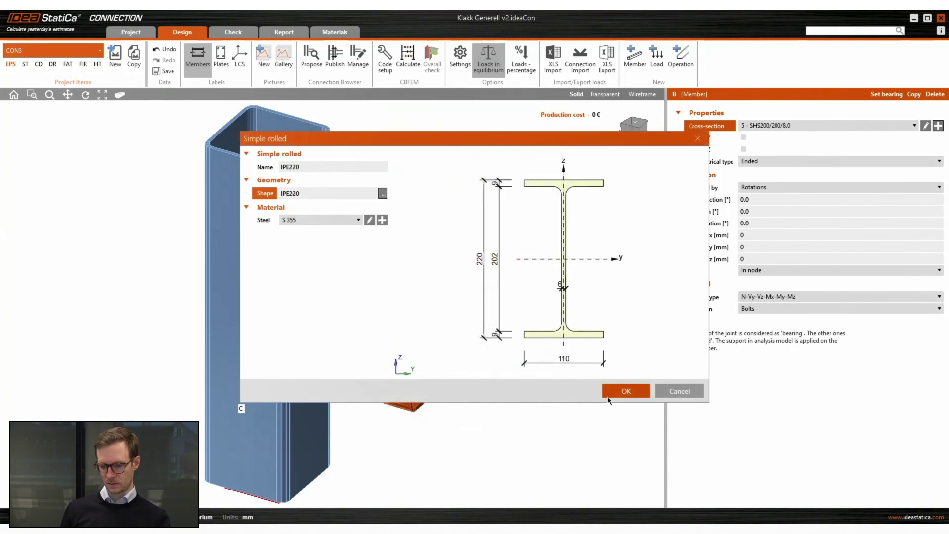
{"action": "left_click", "coordinate": [621, 392]}
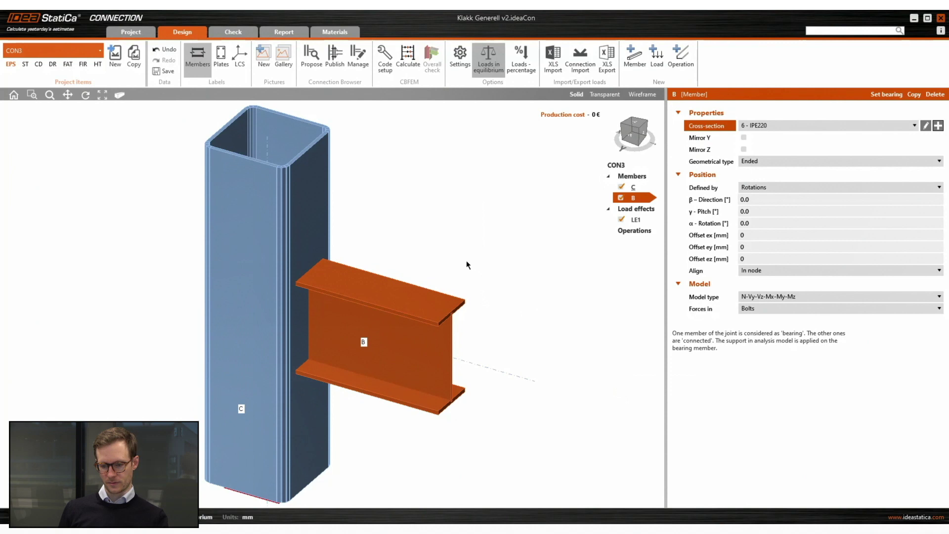
- In load effect LE1, set -67.0 kN shear Vz on beam B and 67.0 kN axial force on column C
{"action": "left_click", "coordinate": [634, 222]}
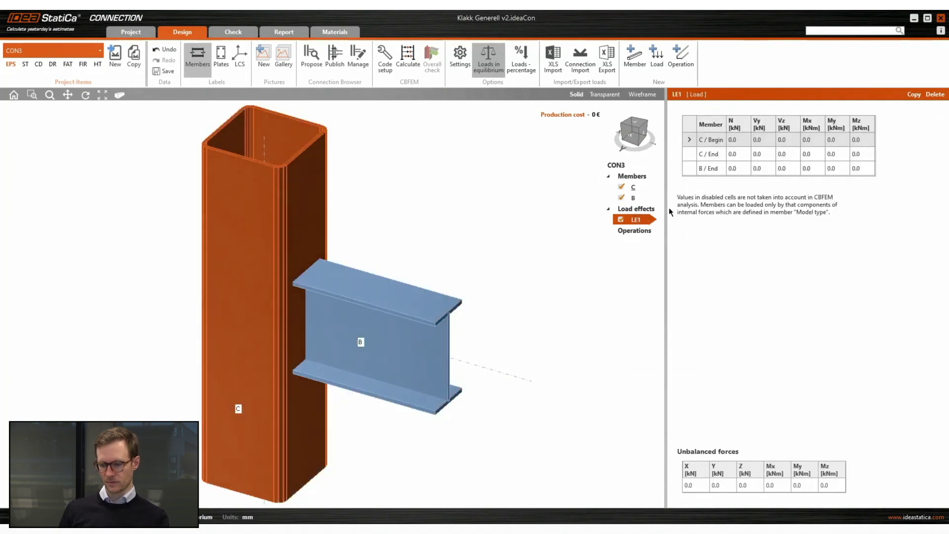
{"action": "left_click", "coordinate": [790, 168]}
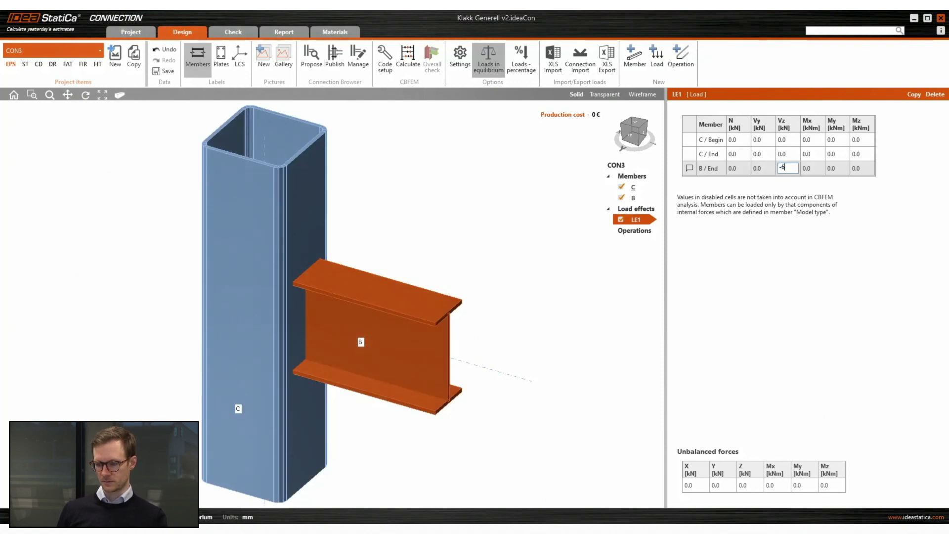
{"action": "key", "text": "Return"}
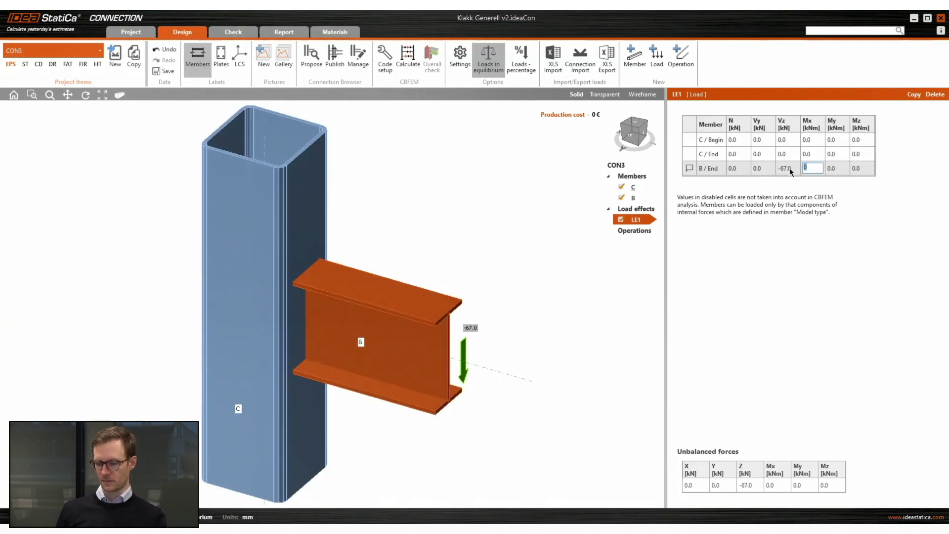
{"action": "left_click", "coordinate": [741, 141]}
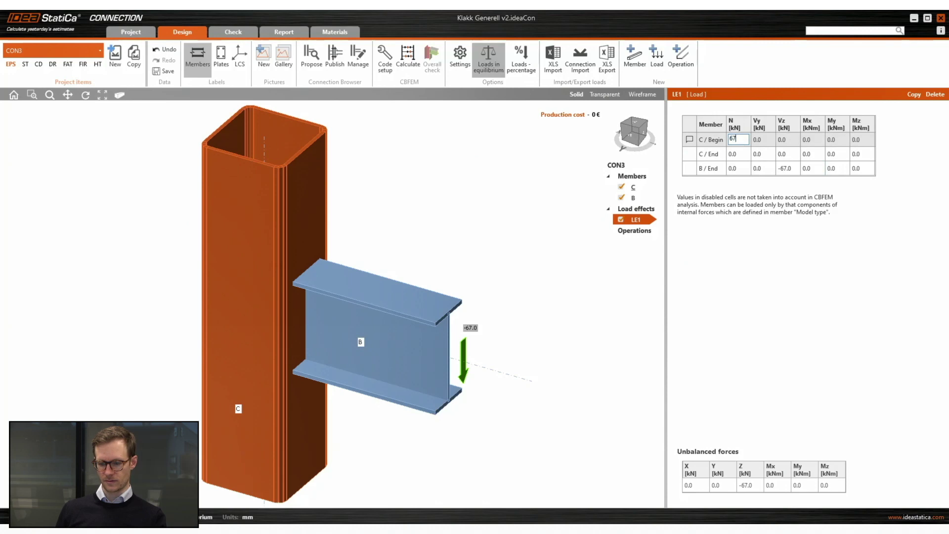
{"action": "type", "text": "67"}
{"action": "key", "text": "Tab"}
{"action": "scroll", "coordinate": [483, 275], "scroll_direction": "down", "scroll_amount": 3}
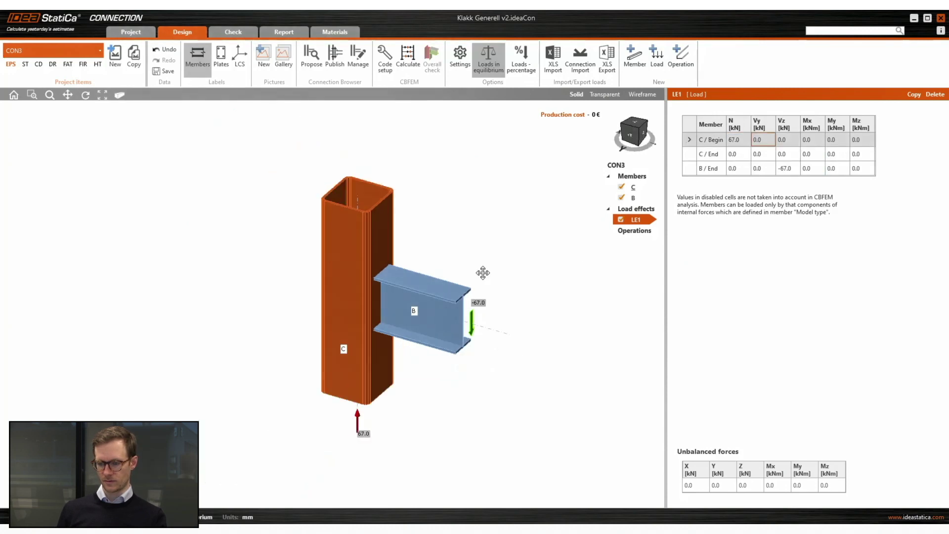
{"action": "right_click_drag", "start_coordinate": [483, 271], "coordinate": [430, 246]}
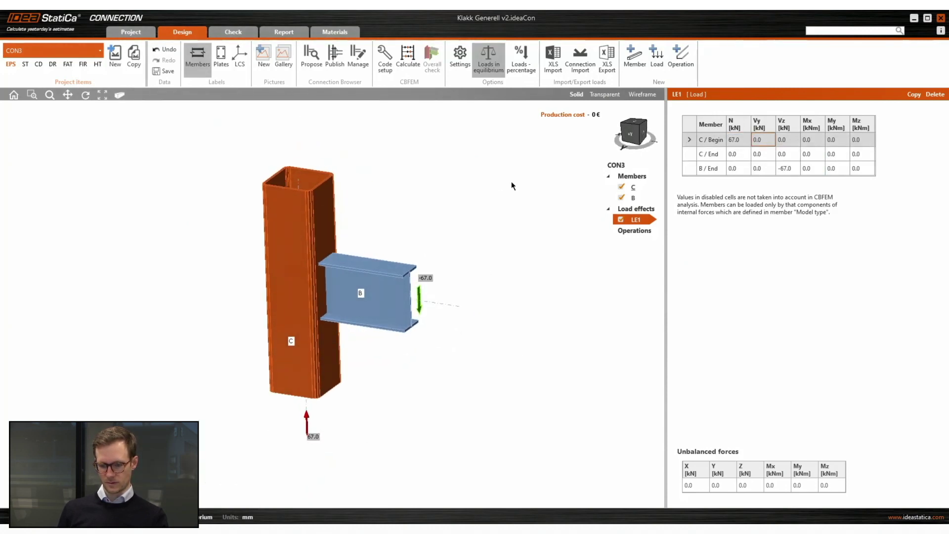
{"action": "left_click", "coordinate": [631, 133]}
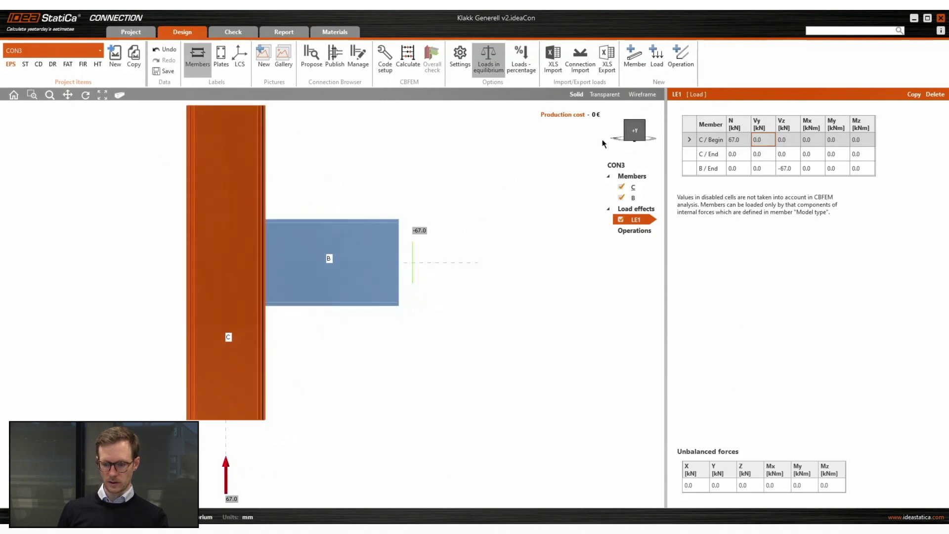
- Add a cut of beam B against column C with switched flange and web weld types and 5 mm offset
{"action": "left_click", "coordinate": [681, 59]}
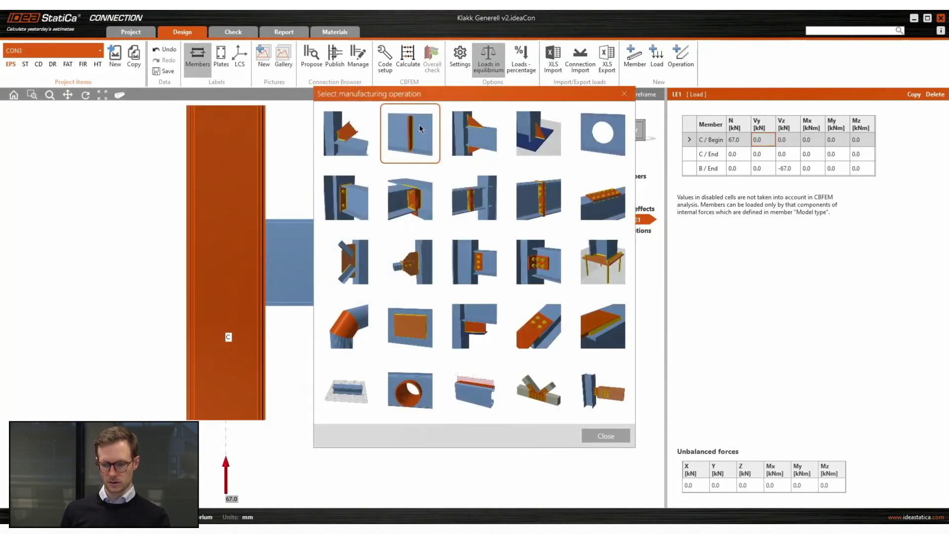
{"action": "left_click", "coordinate": [346, 135]}
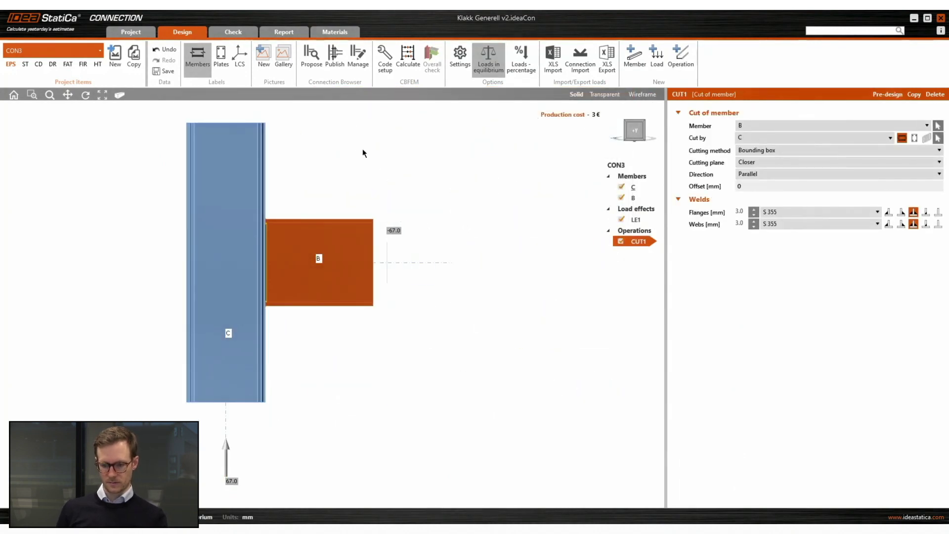
{"action": "left_click", "coordinate": [938, 211]}
{"action": "left_click", "coordinate": [938, 223]}
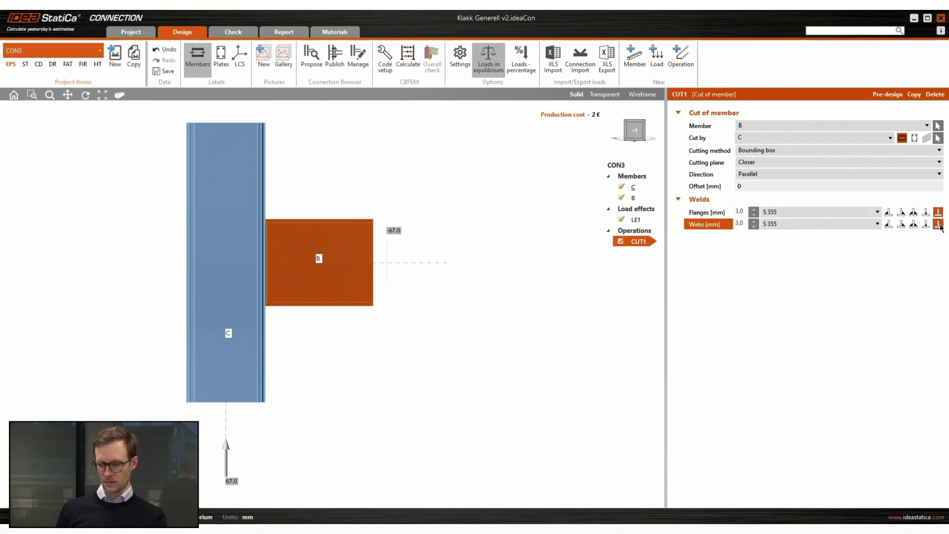
{"action": "left_click", "coordinate": [752, 185]}
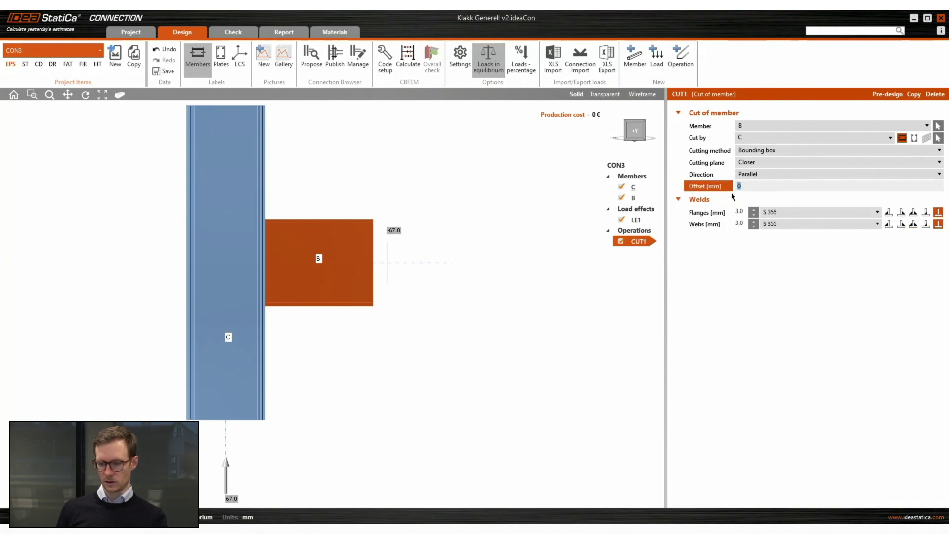
{"action": "type", "text": "5"}
{"action": "key", "text": "Tab"}
{"action": "scroll", "coordinate": [251, 252], "scroll_direction": "up", "scroll_amount": 3}
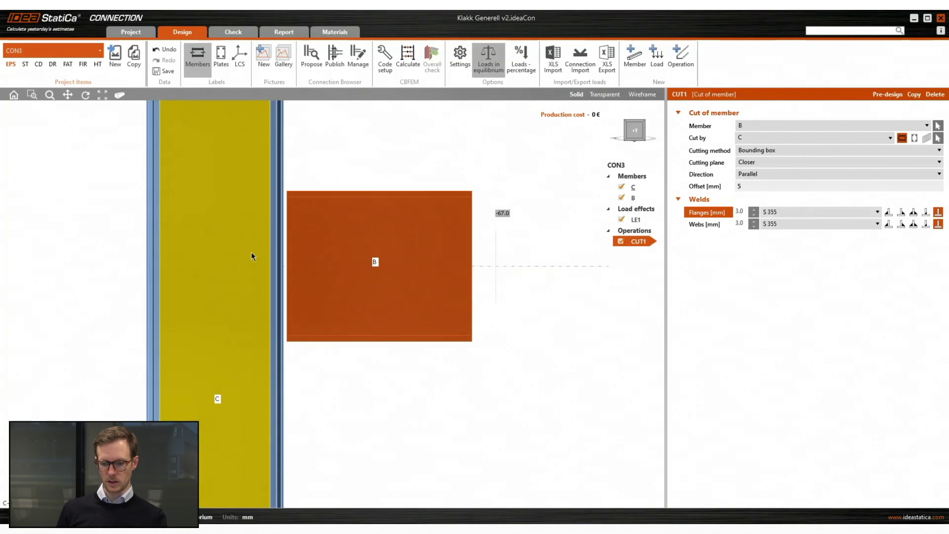
{"action": "scroll", "coordinate": [286, 246], "scroll_direction": "down", "scroll_amount": 3}
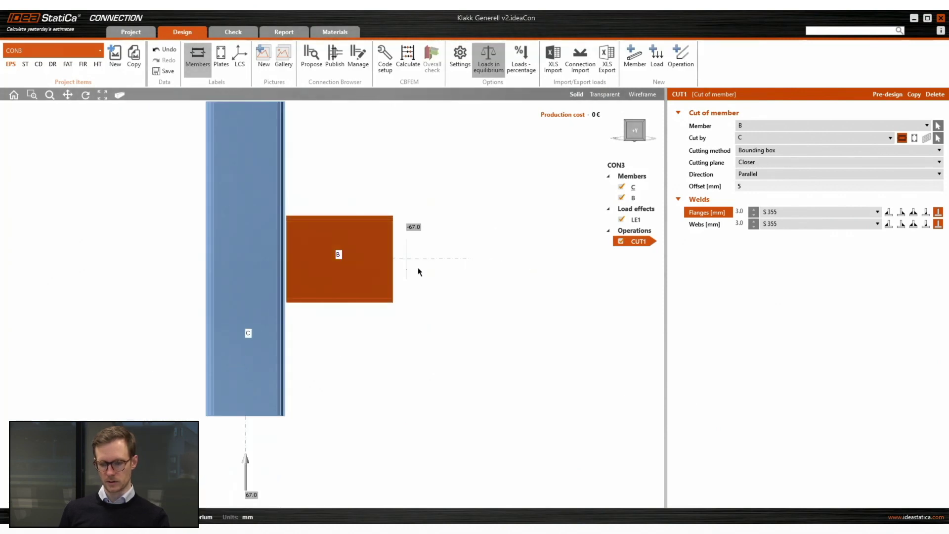
{"action": "mouse_move", "coordinate": [417, 269]}
{"action": "right_mouse_down"}
{"action": "mouse_move", "coordinate": [449, 267]}
{"action": "mouse_move", "coordinate": [429, 282]}
{"action": "right_mouse_up"}
{"action": "middle_click_drag", "start_coordinate": [428, 282], "coordinate": [409, 304]}
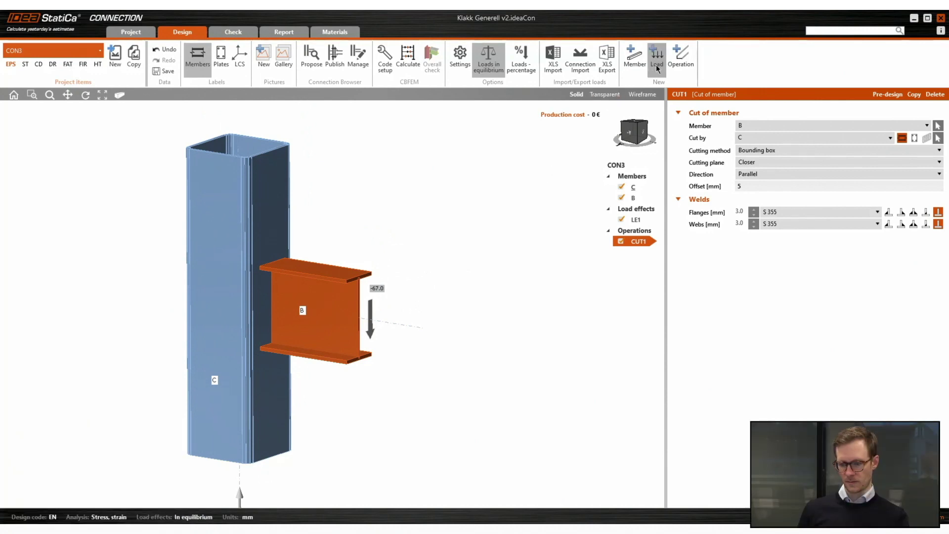
- Add a 30 mm stiffening plate with Member origin, type Doubler, on the Rear location
{"action": "left_click", "coordinate": [681, 58]}
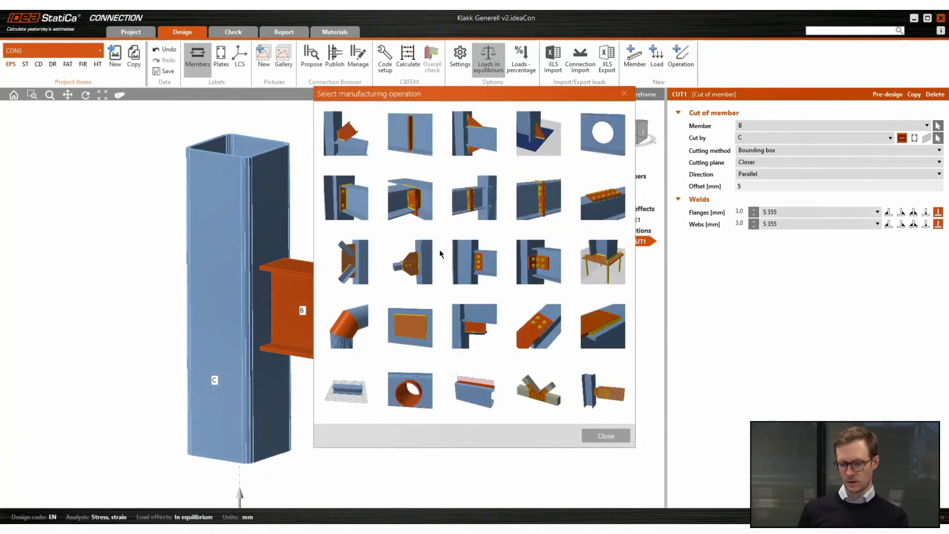
{"action": "left_click", "coordinate": [411, 328]}
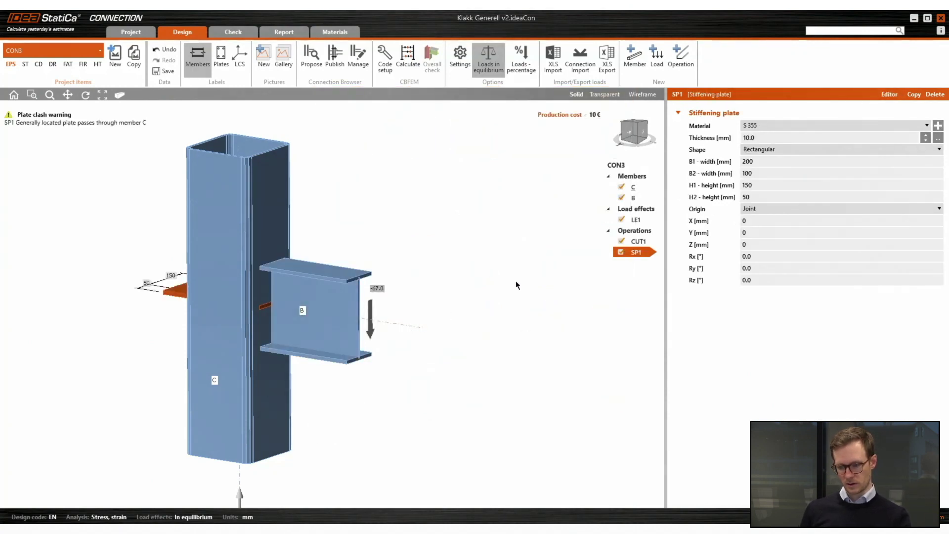
{"action": "left_click", "coordinate": [764, 135]}
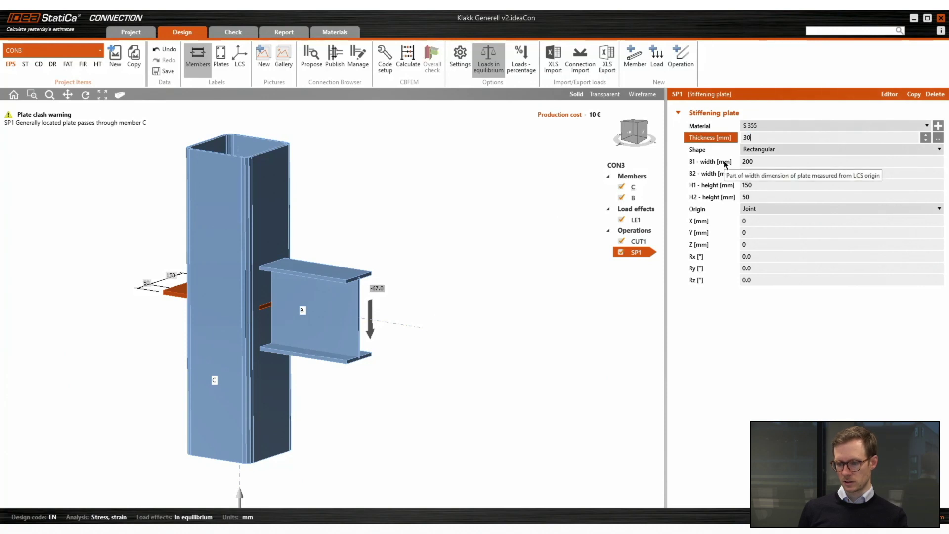
{"action": "key", "text": "Return"}
{"action": "left_click", "coordinate": [771, 209]}
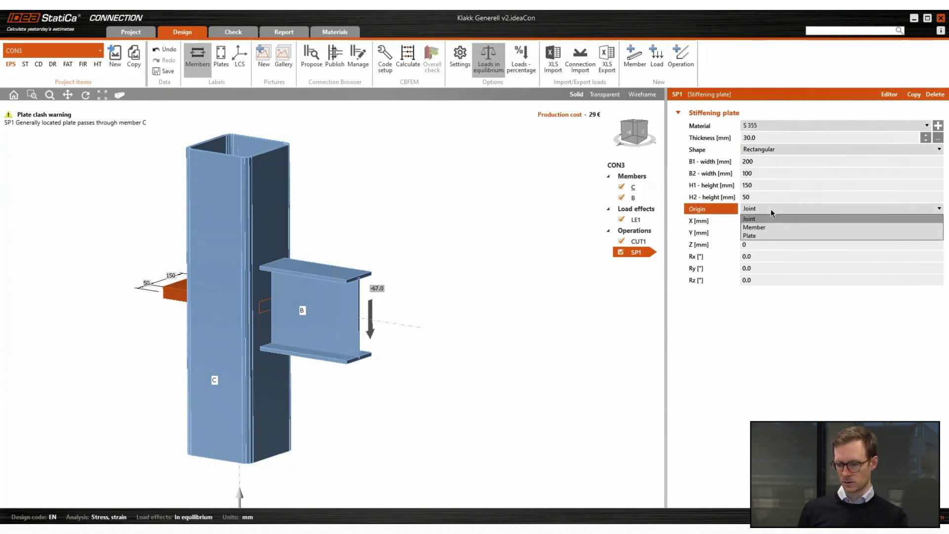
{"action": "left_click", "coordinate": [768, 227]}
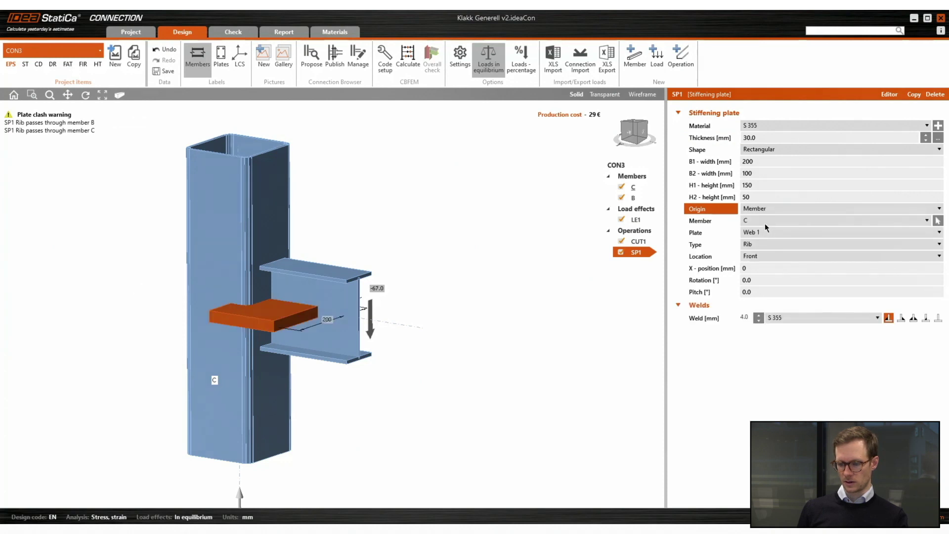
{"action": "left_click", "coordinate": [762, 244]}
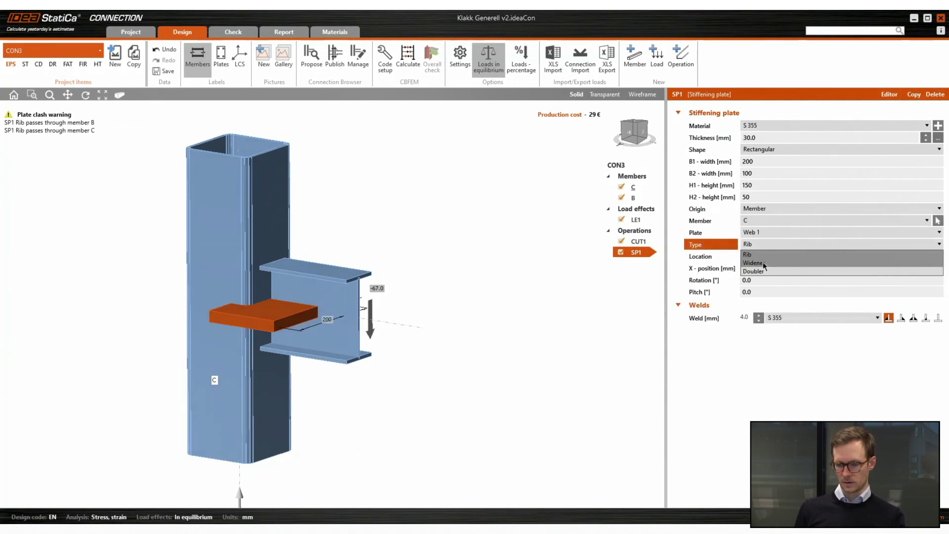
{"action": "left_click", "coordinate": [764, 271]}
{"action": "left_click", "coordinate": [766, 257]}
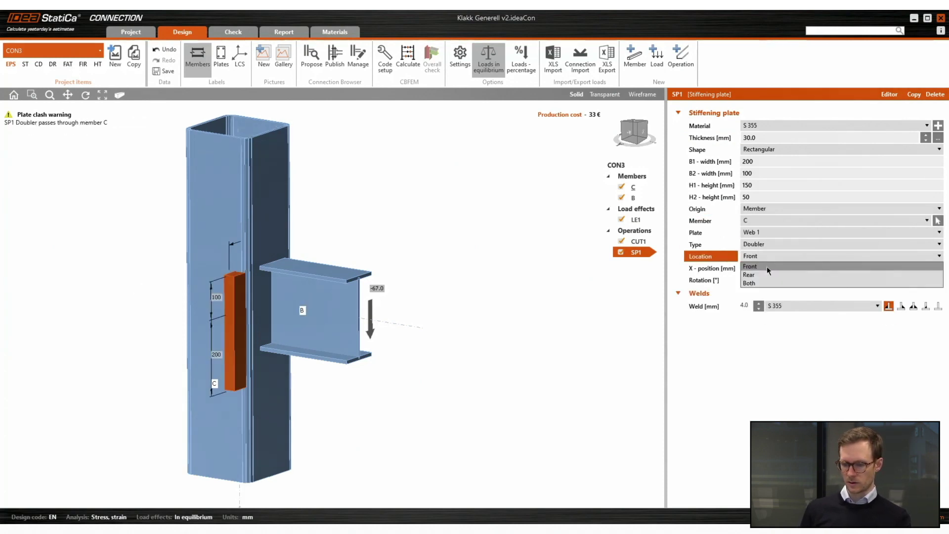
{"action": "left_click", "coordinate": [765, 274]}
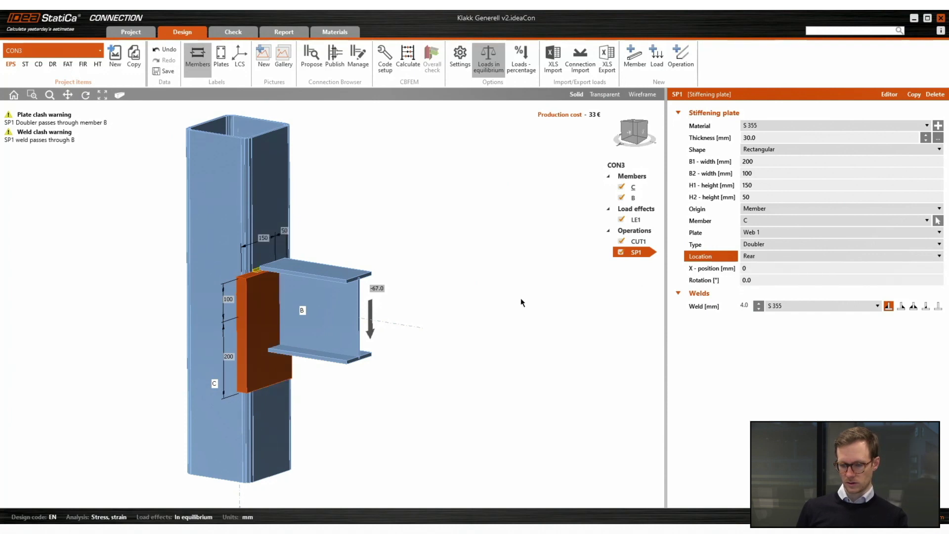
- Change the doubler weld type and size the plate B1/B2 40 and H1/H2 60
{"action": "right_click_drag", "start_coordinate": [316, 317], "coordinate": [436, 295]}
{"action": "left_click", "coordinate": [938, 307]}
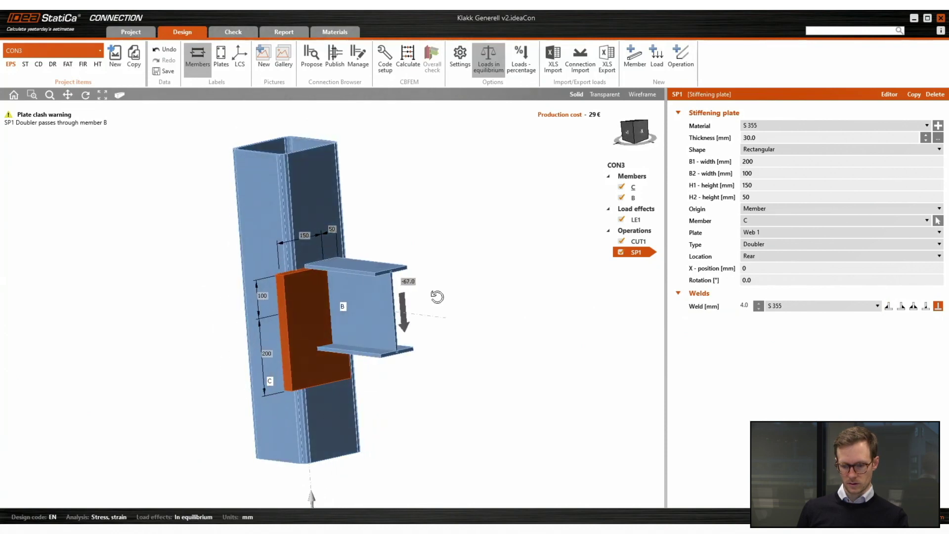
{"action": "left_click", "coordinate": [769, 162]}
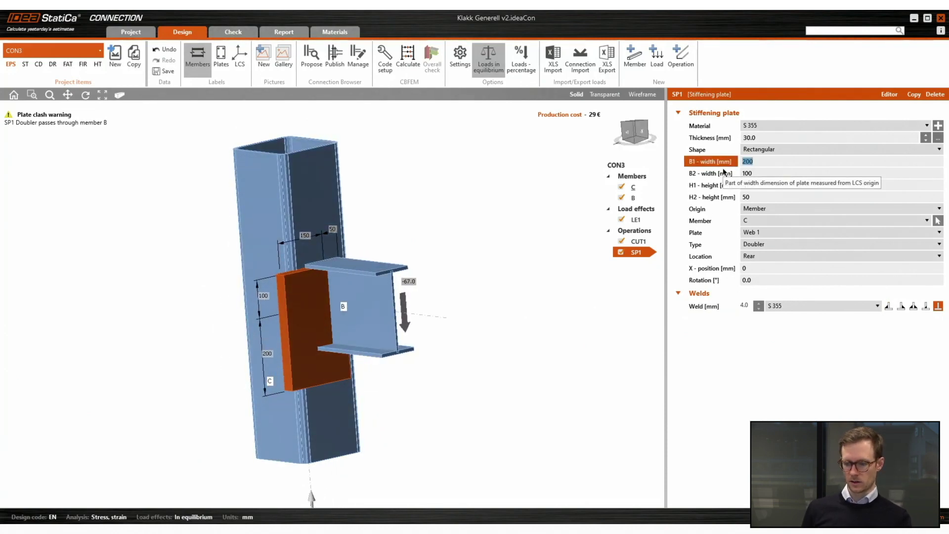
{"action": "key", "text": "Tab"}
{"action": "type", "text": "40"}
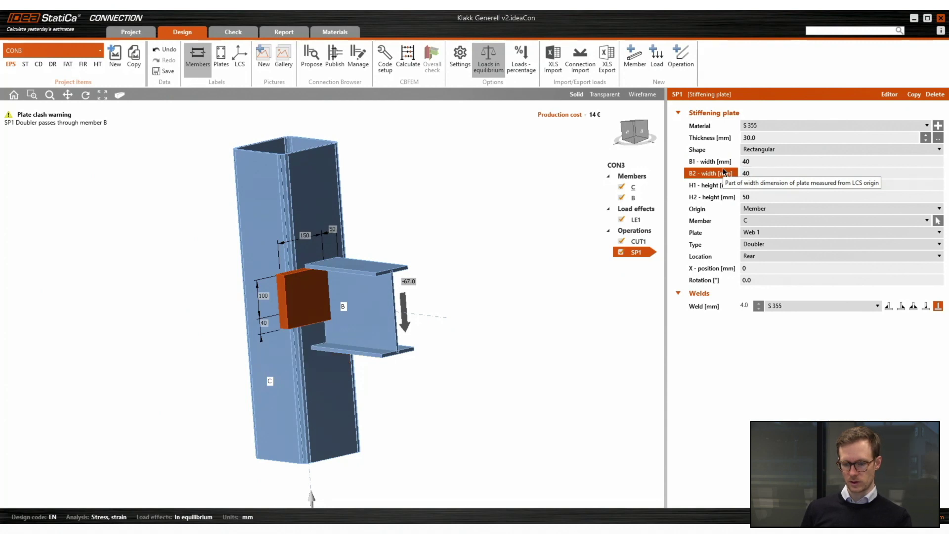
{"action": "key", "text": "Tab"}
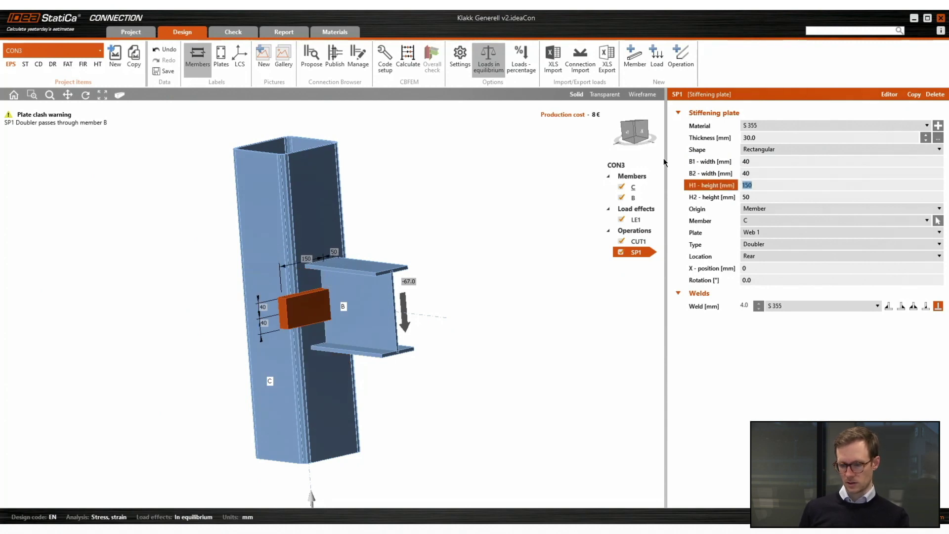
{"action": "type", "text": "60"}
{"action": "key", "text": "Tab"}
{"action": "type", "text": "60"}
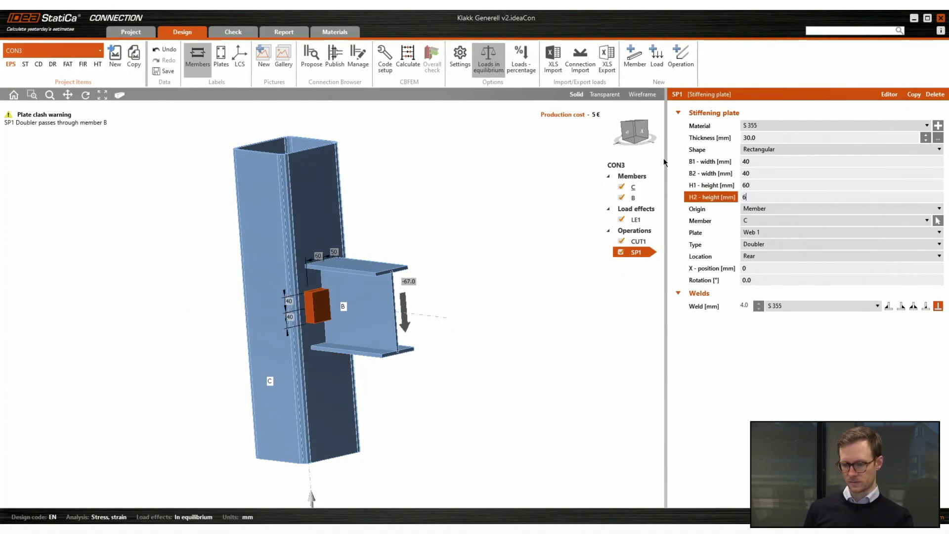
{"action": "key", "text": "Tab"}
- Move the doubler to X-position -150 below beam B and view it from the front
{"action": "right_click_drag", "start_coordinate": [470, 344], "coordinate": [416, 342]}
{"action": "left_click", "coordinate": [759, 268]}
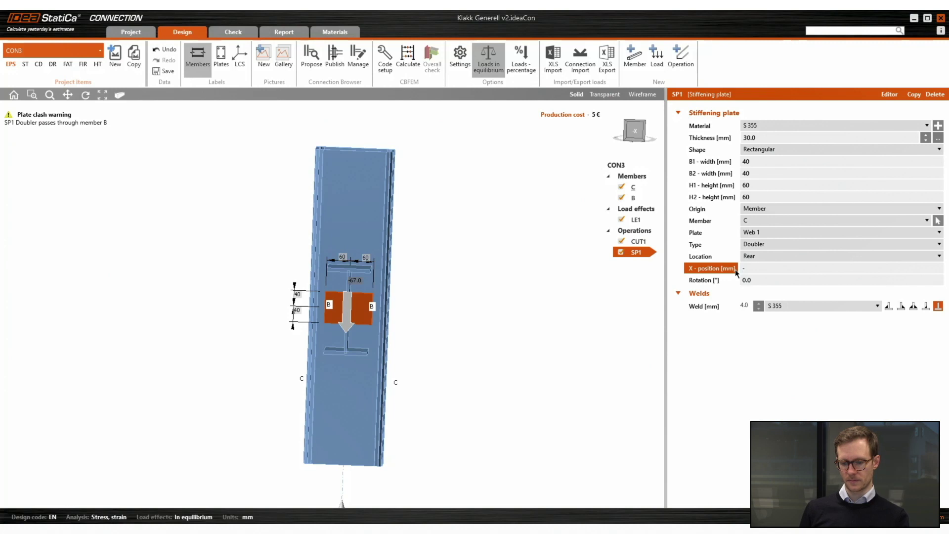
{"action": "key", "text": "Tab"}
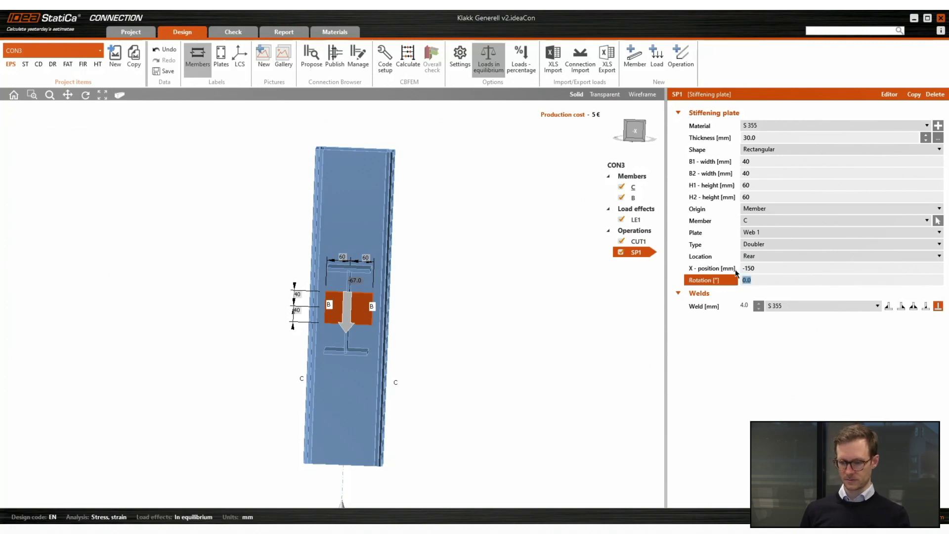
{"action": "left_click", "coordinate": [632, 126]}
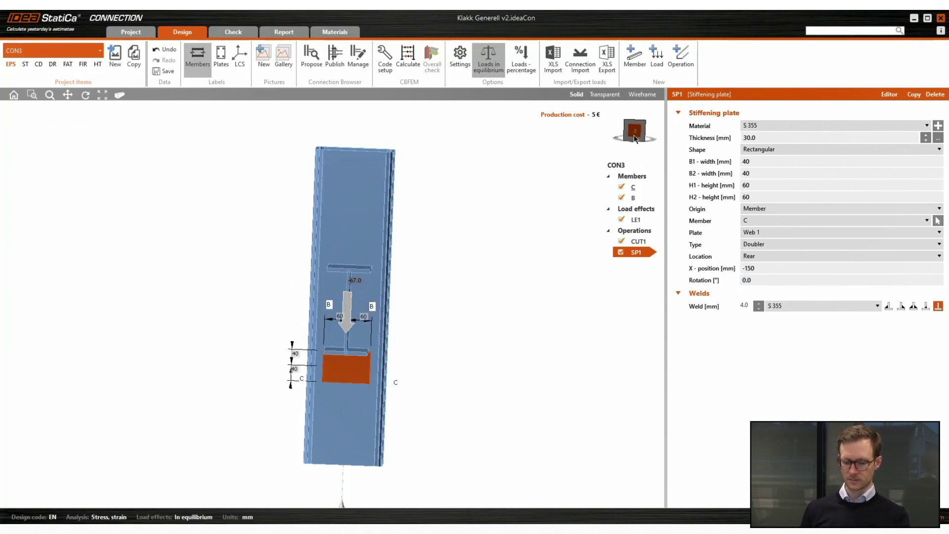
{"action": "left_click", "coordinate": [635, 137]}
{"action": "scroll", "coordinate": [322, 326], "scroll_direction": "up", "scroll_amount": 5}
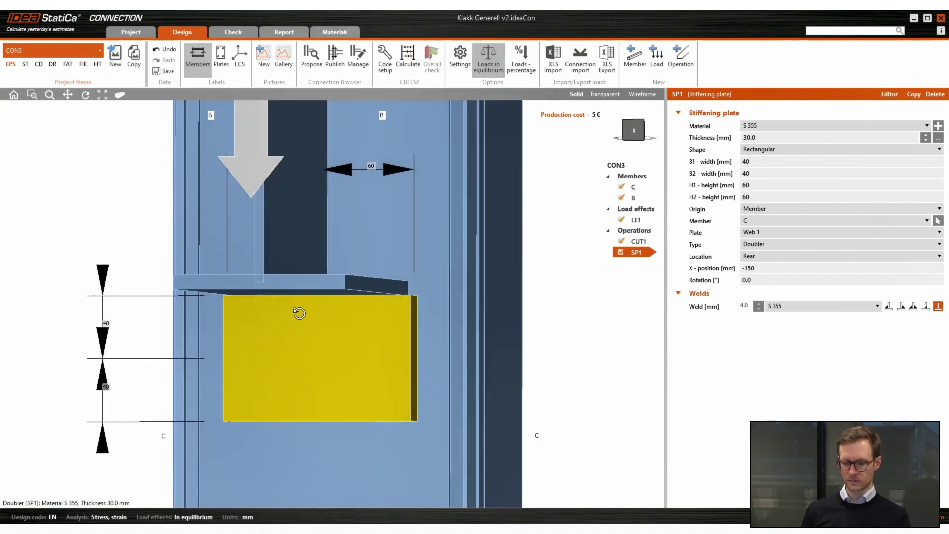
{"action": "scroll", "coordinate": [299, 313], "scroll_direction": "down", "scroll_amount": 2}
{"action": "right_click_drag", "start_coordinate": [299, 311], "coordinate": [315, 335]}
{"action": "scroll", "coordinate": [310, 338], "scroll_direction": "down", "scroll_amount": 3}
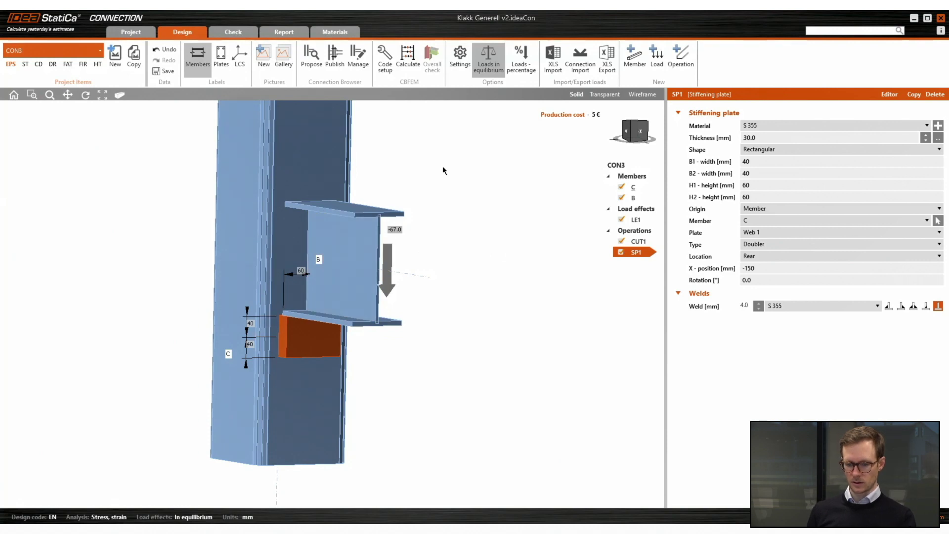
- Add Weld1 on doubler SP1 covering edges 1, 3 and 4
{"action": "left_click", "coordinate": [682, 61]}
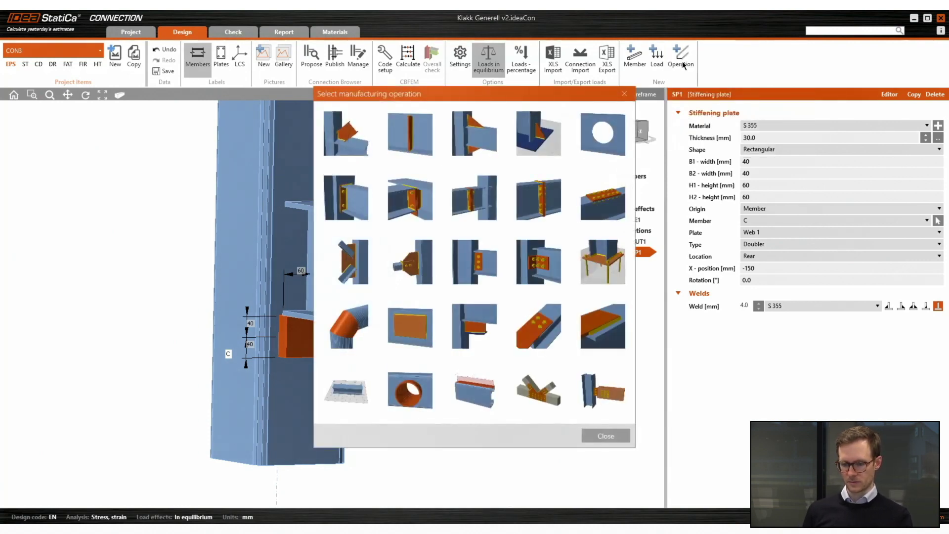
{"action": "left_click", "coordinate": [607, 318]}
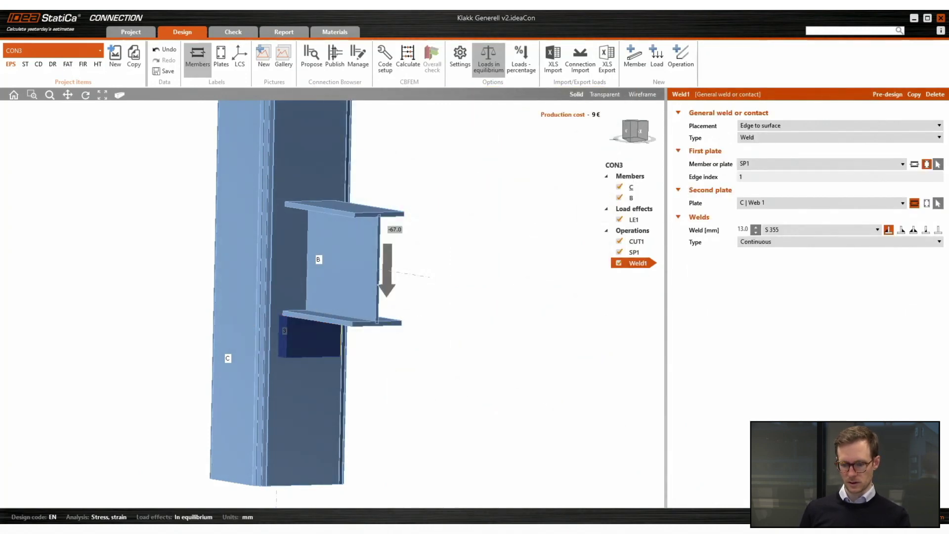
{"action": "left_click", "coordinate": [760, 177]}
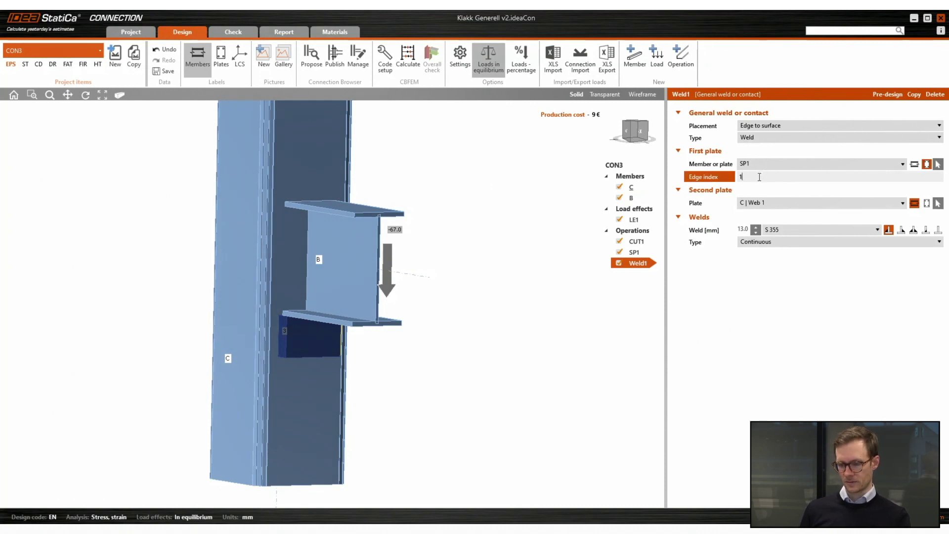
{"action": "left_click", "coordinate": [610, 94]}
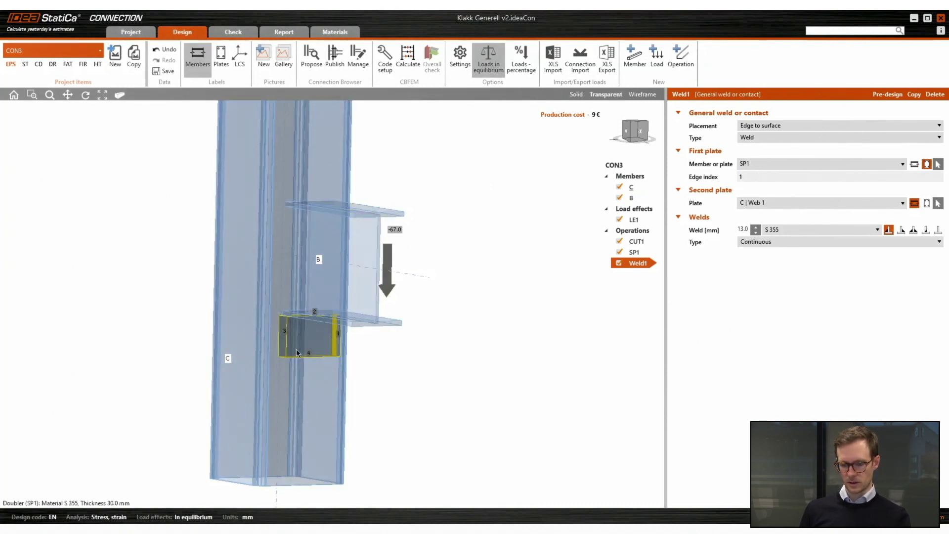
{"action": "scroll", "coordinate": [316, 333], "scroll_direction": "up", "scroll_amount": 6}
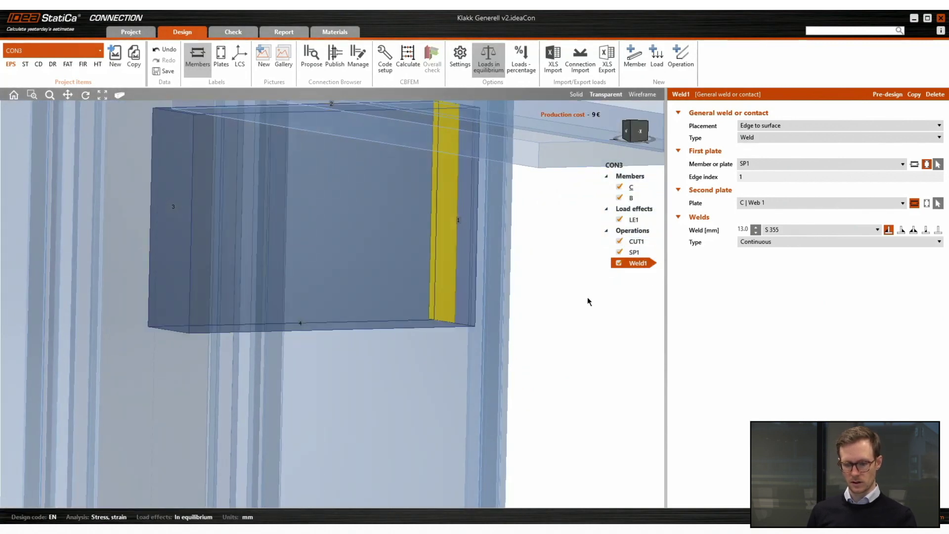
{"action": "left_click", "coordinate": [750, 178]}
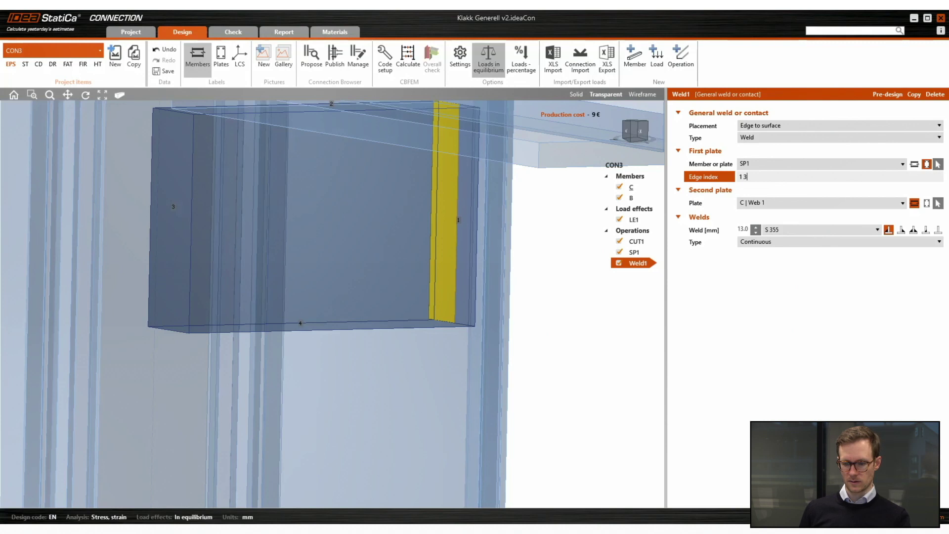
{"action": "type", "text": "3 4"}
{"action": "key", "text": "Tab"}
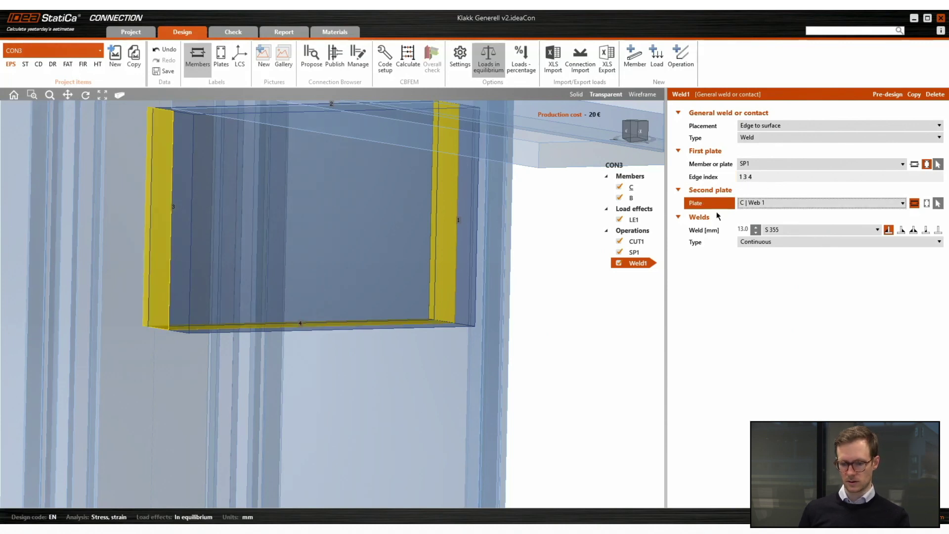
- Set Weld1's throat thickness to 4 mm
{"action": "left_click", "coordinate": [576, 95]}
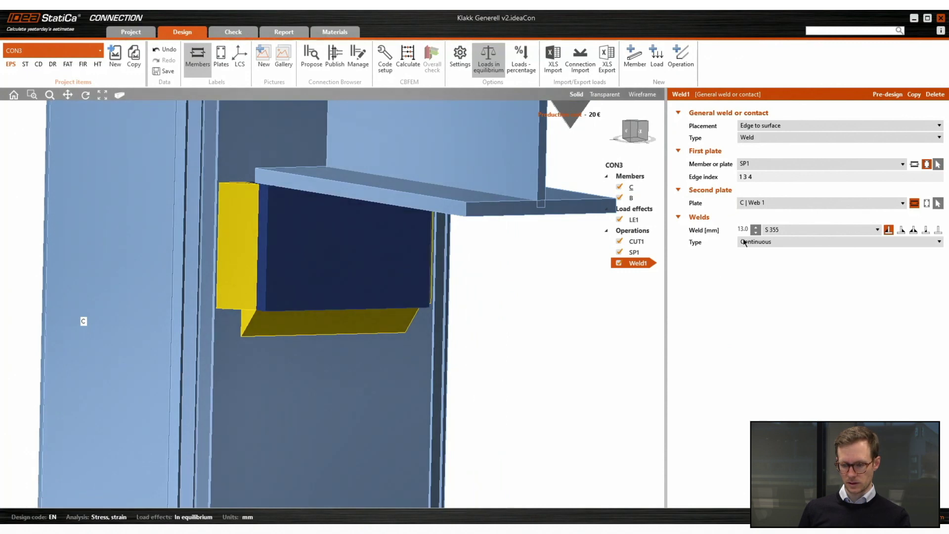
{"action": "left_click", "coordinate": [747, 230]}
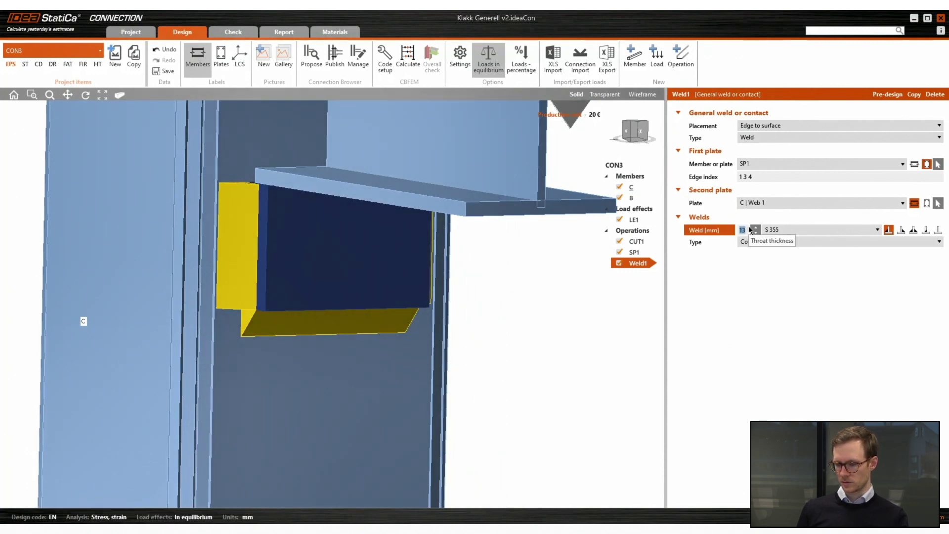
{"action": "type", "text": "4"}
{"action": "key", "text": "Return"}
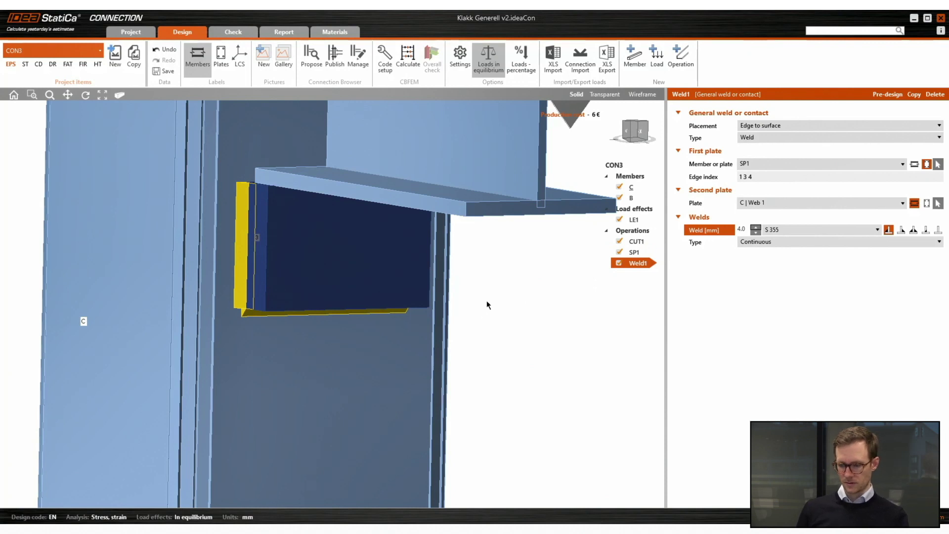
- Add Weld2 as a Contact type on edge 2 of doubler SP1
{"action": "left_click", "coordinate": [687, 62]}
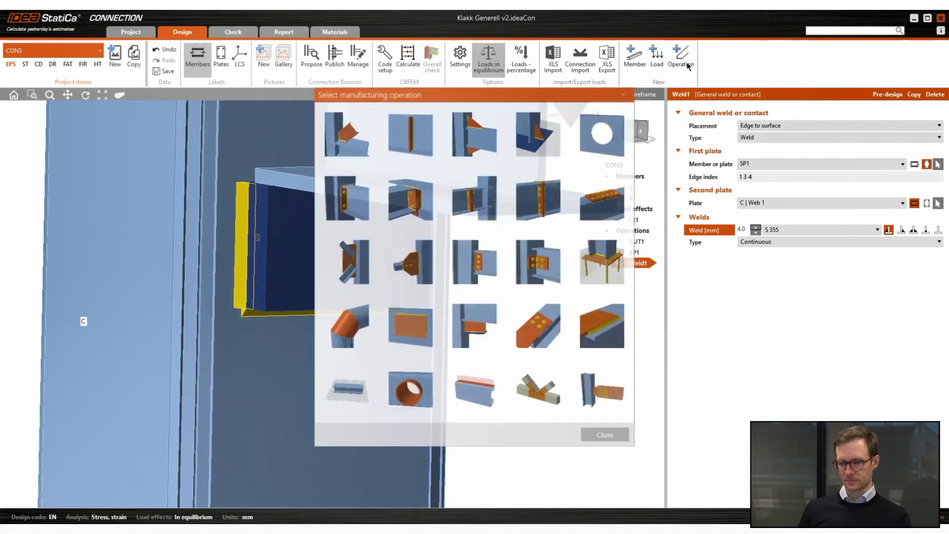
{"action": "left_click", "coordinate": [603, 325]}
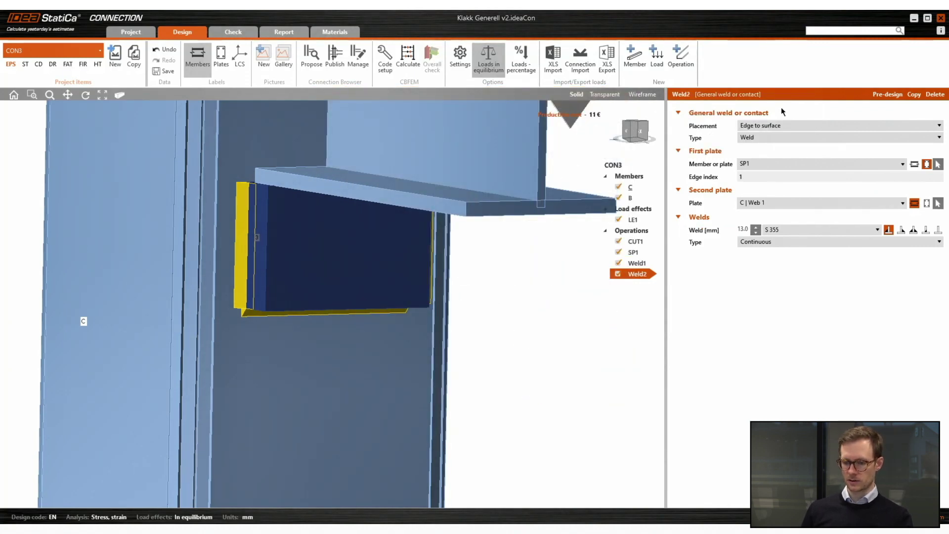
{"action": "left_click", "coordinate": [785, 137]}
{"action": "left_click", "coordinate": [785, 158]}
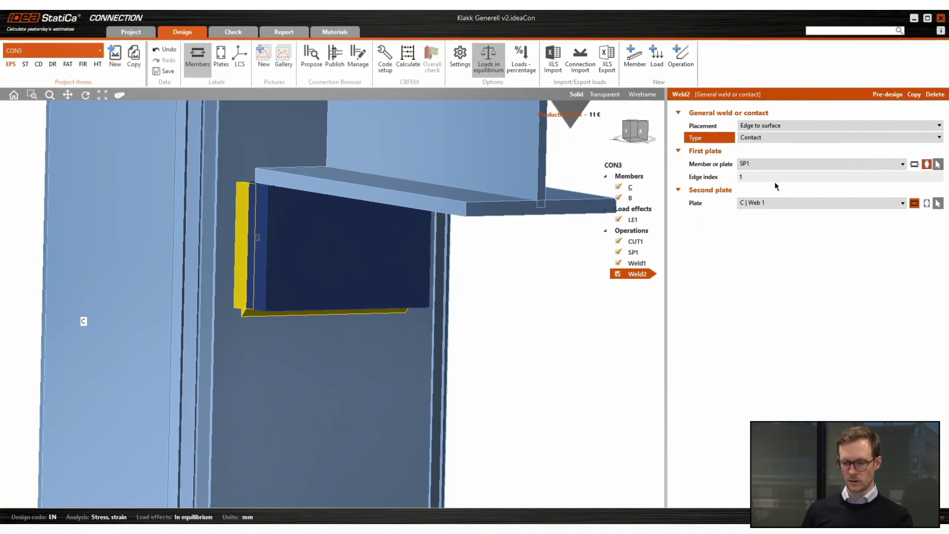
{"action": "left_click", "coordinate": [606, 94]}
{"action": "scroll", "coordinate": [284, 203], "scroll_direction": "up", "scroll_amount": 2}
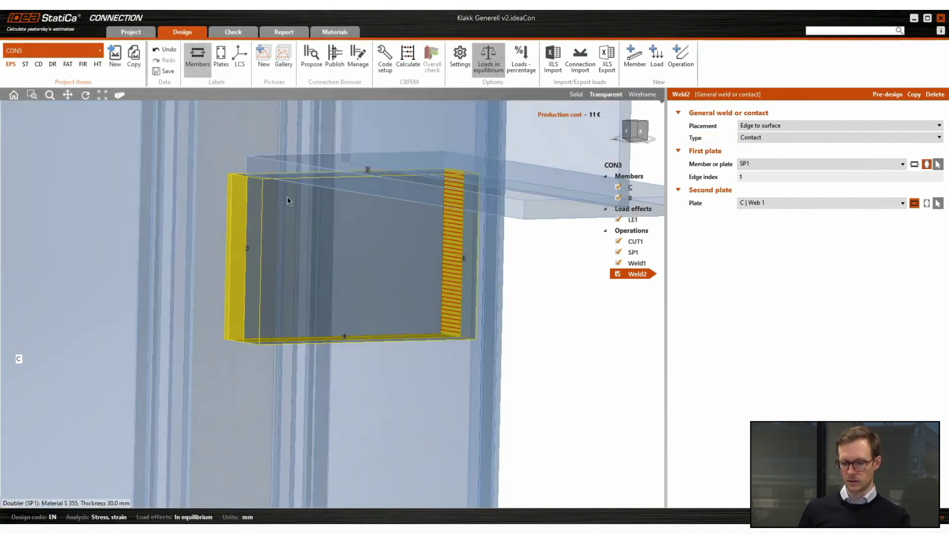
{"action": "right_click_drag", "start_coordinate": [289, 196], "coordinate": [321, 227]}
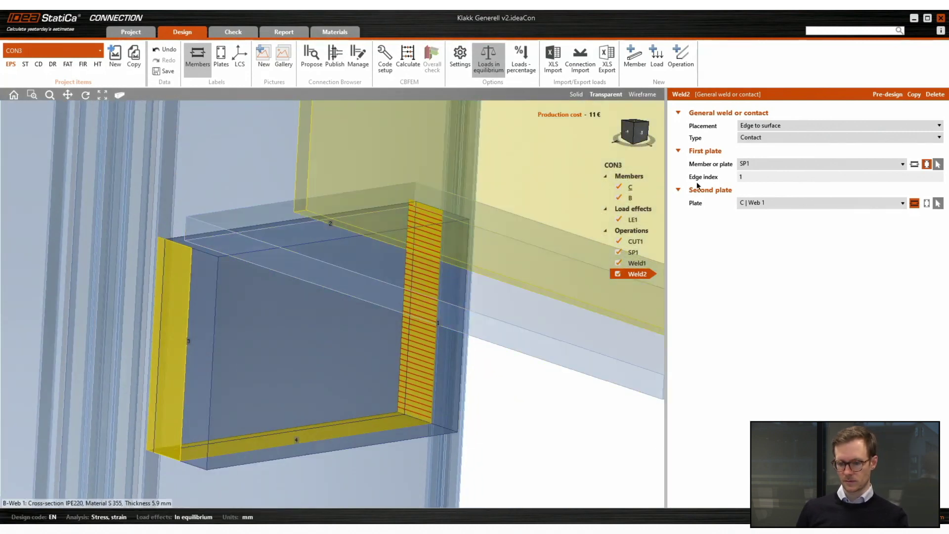
{"action": "left_click", "coordinate": [739, 178]}
{"action": "type", "text": "2"}
{"action": "key", "text": "Tab"}
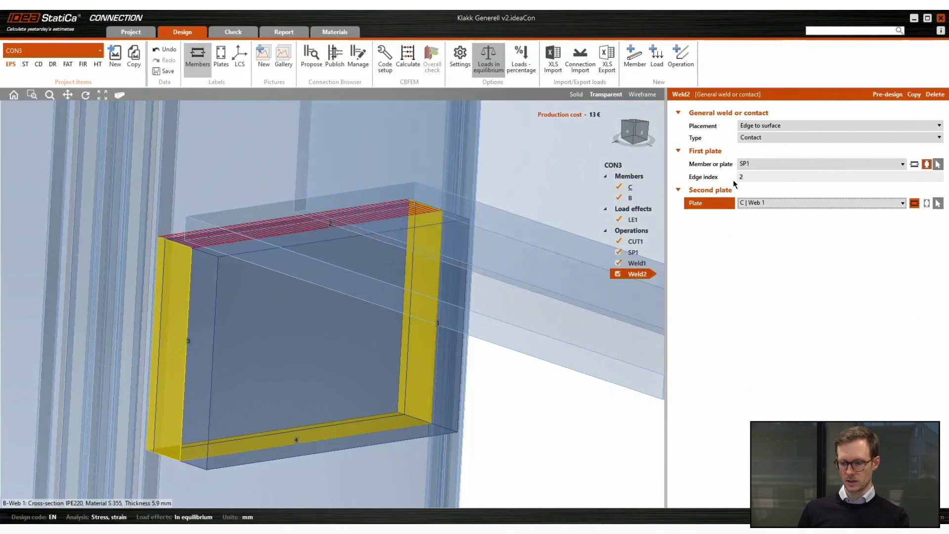
- Pick beam B's Bottom flange 1 as the contact's second plate
{"action": "left_click", "coordinate": [938, 203]}
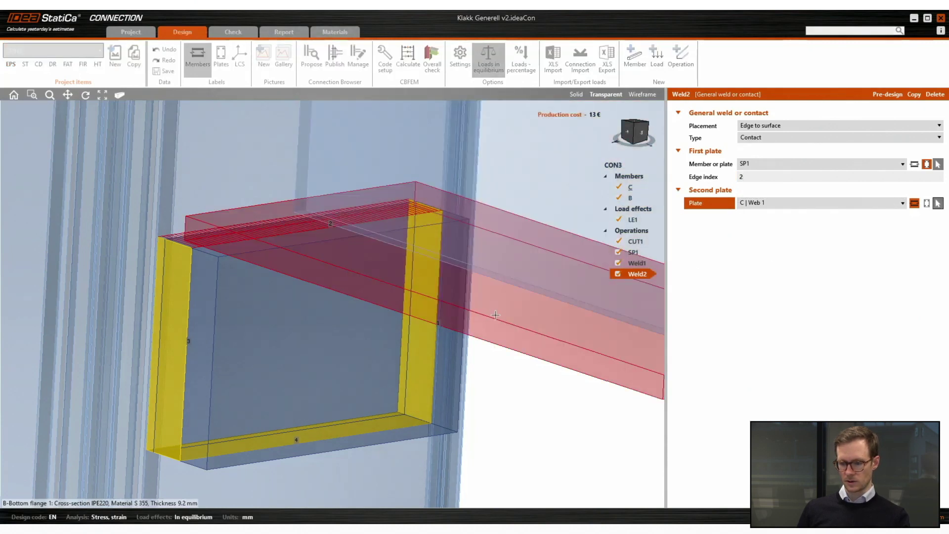
{"action": "left_click", "coordinate": [513, 319]}
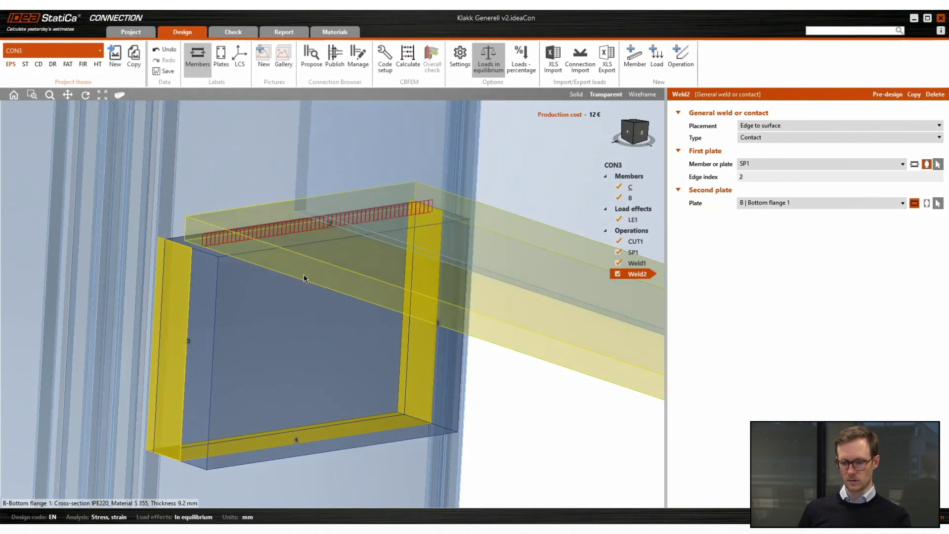
{"action": "right_click_drag", "start_coordinate": [304, 279], "coordinate": [296, 252]}
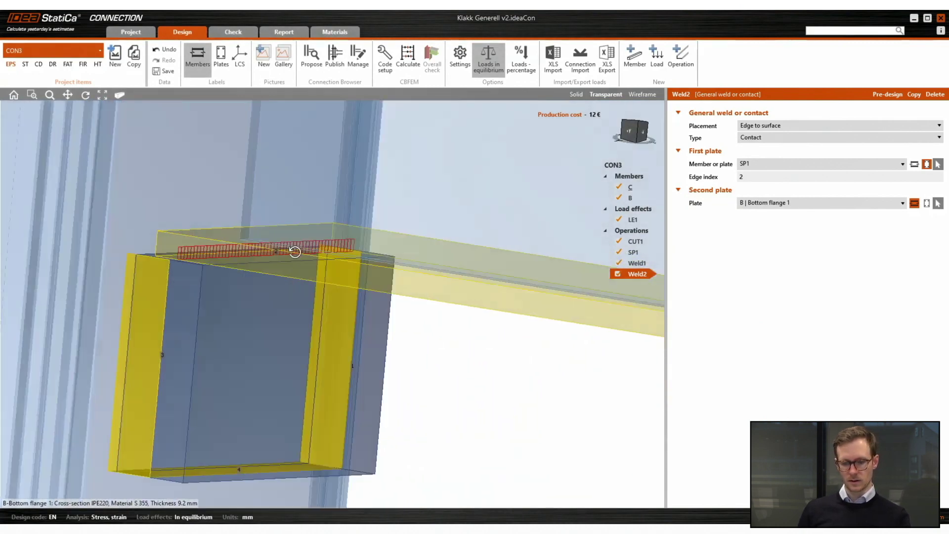
{"action": "scroll", "coordinate": [287, 257], "scroll_direction": "down", "scroll_amount": 5}
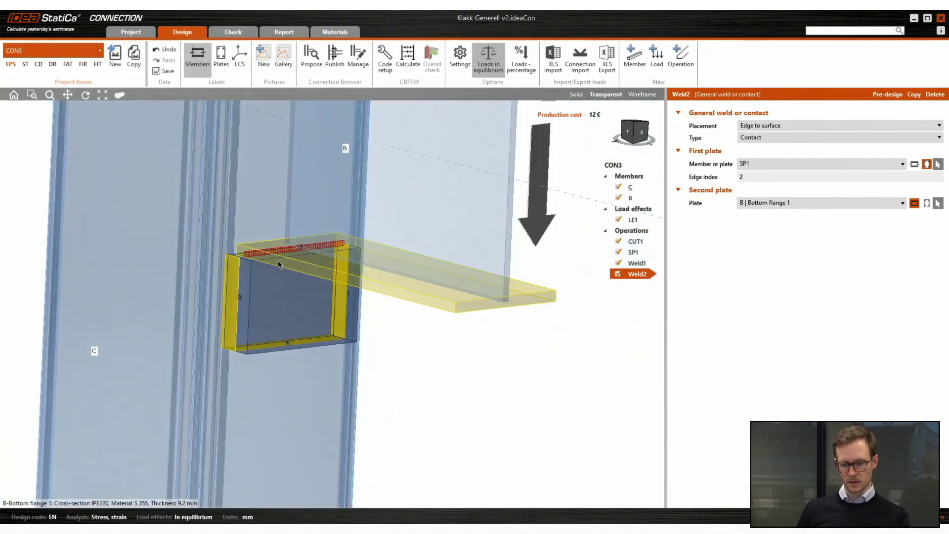
{"action": "left_click", "coordinate": [583, 96]}
{"action": "right_click_drag", "start_coordinate": [441, 366], "coordinate": [493, 382]}
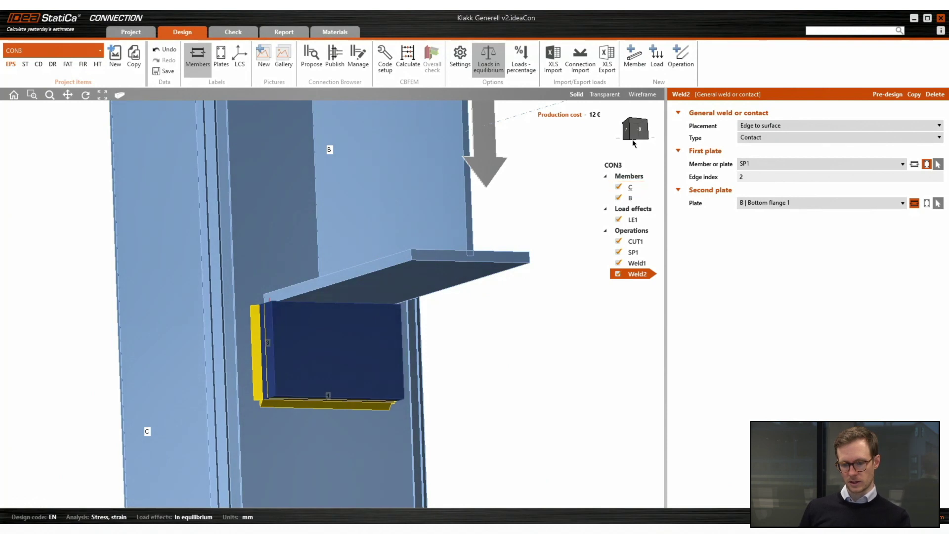
- Add Weld3 joining SP1 edge 2 to B | Bottom flange 1, flipped side, with 4 mm throat
{"action": "left_click", "coordinate": [680, 57]}
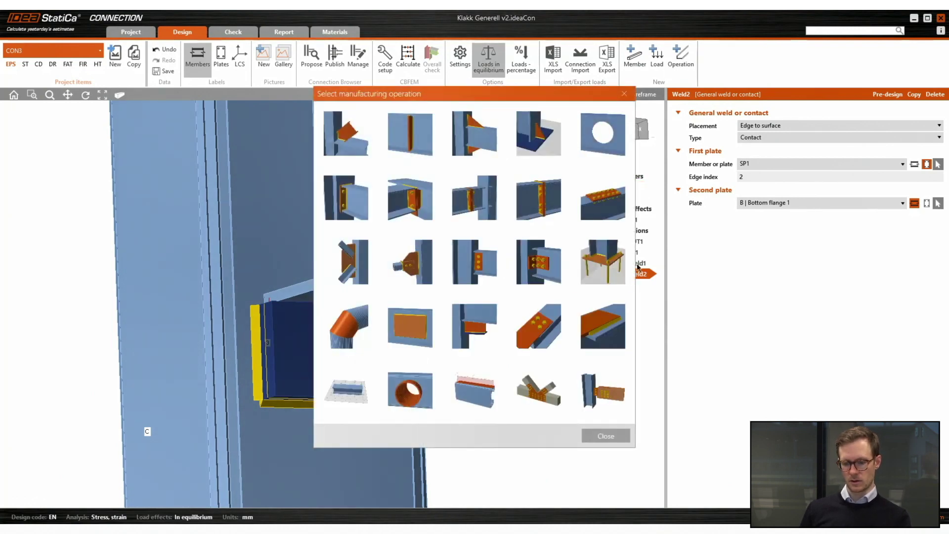
{"action": "left_click", "coordinate": [603, 326]}
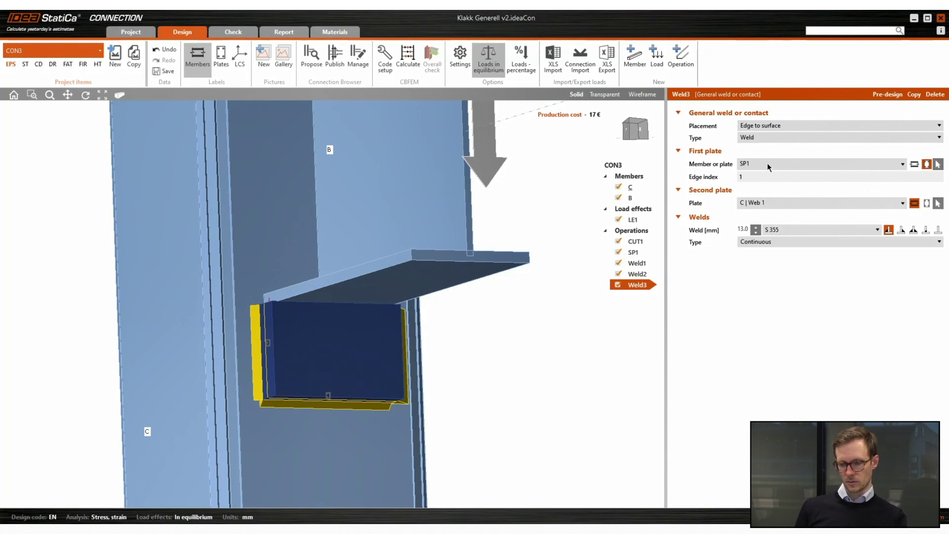
{"action": "left_click", "coordinate": [761, 177]}
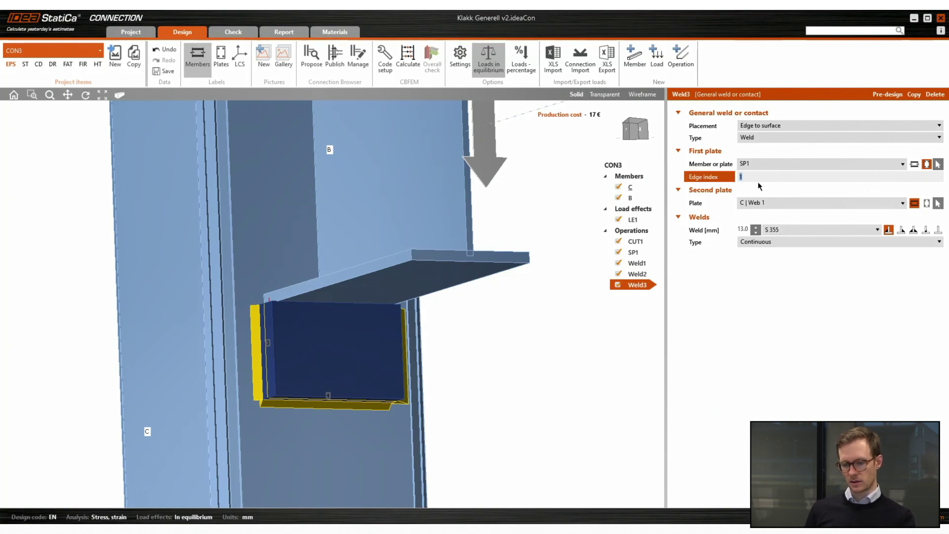
{"action": "type", "text": "2"}
{"action": "key", "text": "Tab"}
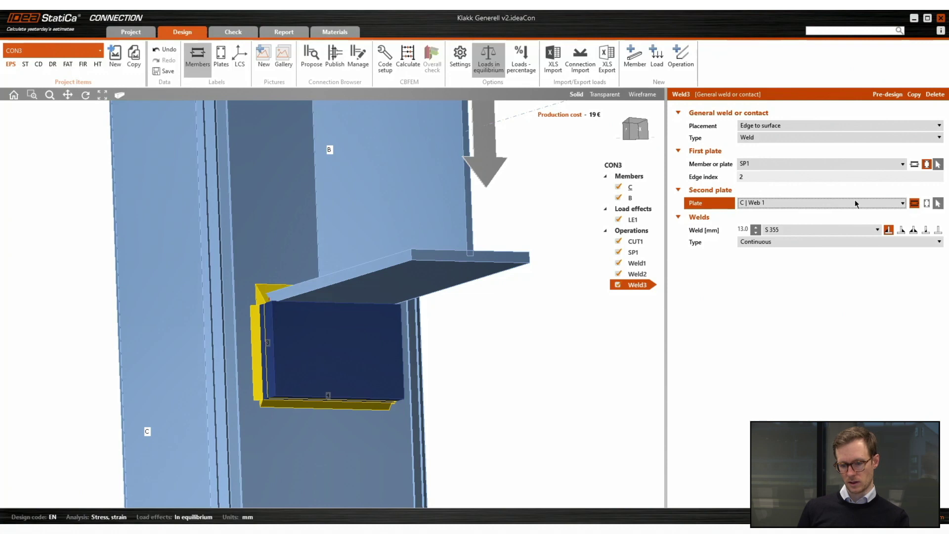
{"action": "left_click", "coordinate": [903, 202]}
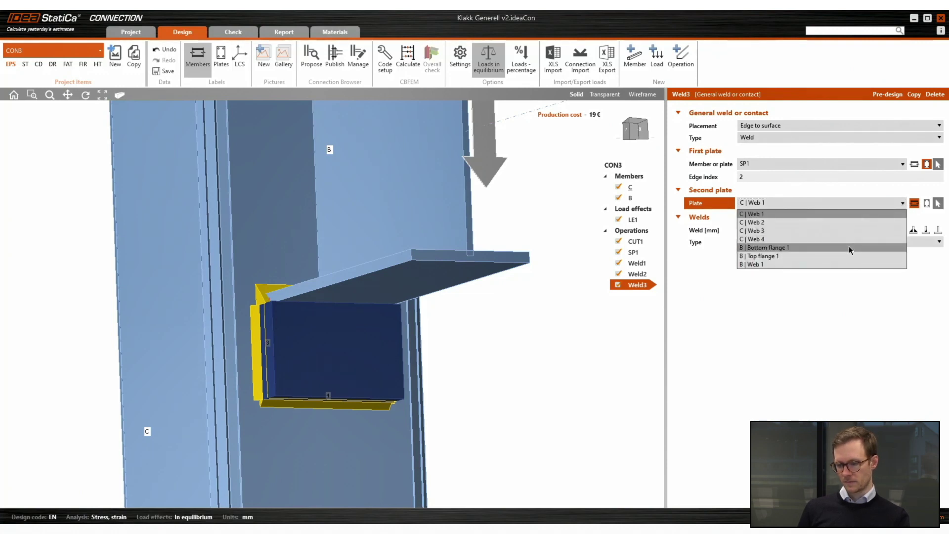
{"action": "left_click", "coordinate": [849, 247]}
{"action": "left_click", "coordinate": [901, 230]}
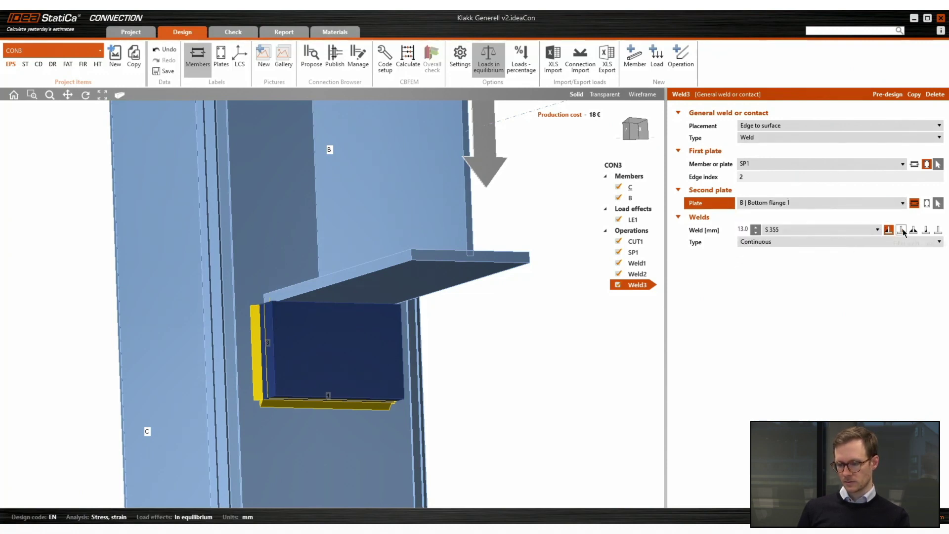
{"action": "double_click", "coordinate": [746, 229]}
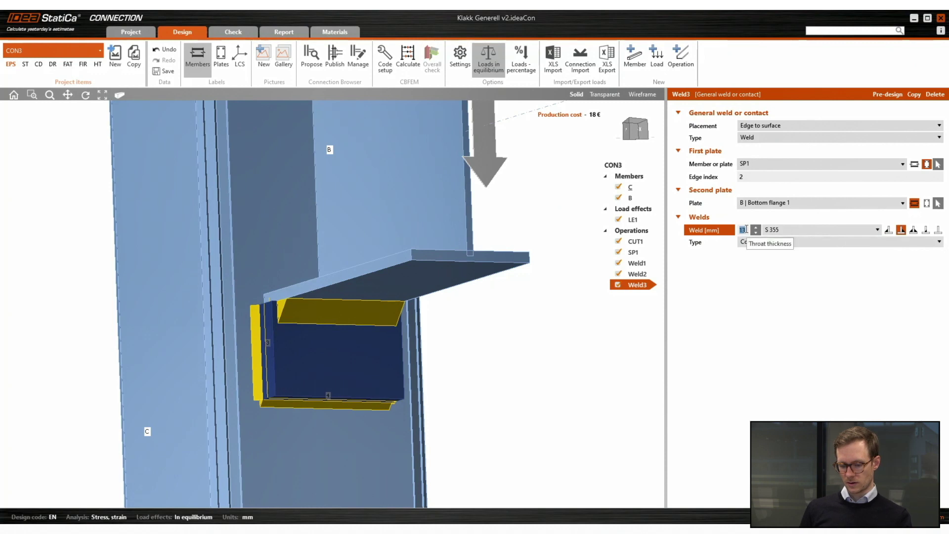
{"action": "type", "text": "4"}
{"action": "key", "text": "Return"}
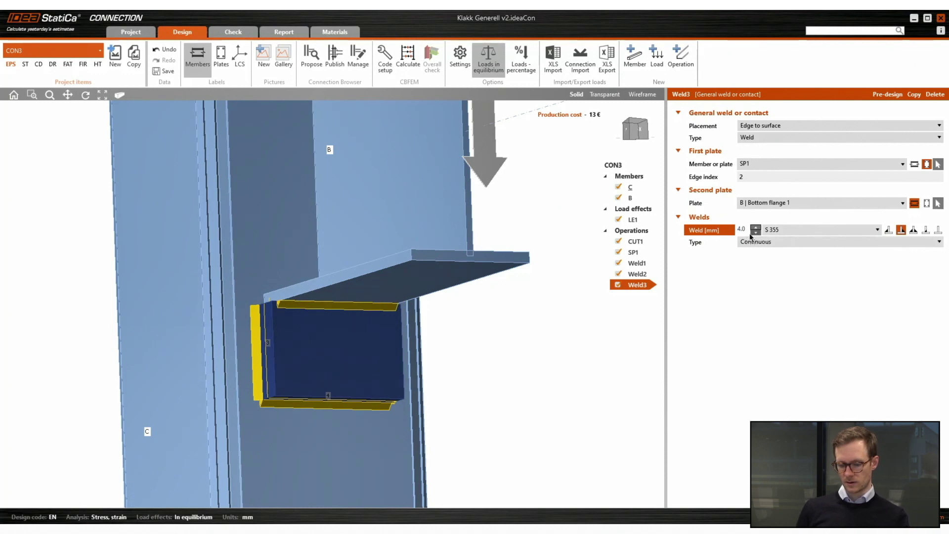
- Make Weld3 partial length with 50 mm start and end offsets
{"action": "scroll", "coordinate": [322, 311], "scroll_direction": "up", "scroll_amount": 2}
{"action": "right_click_drag", "start_coordinate": [321, 311], "coordinate": [316, 301]}
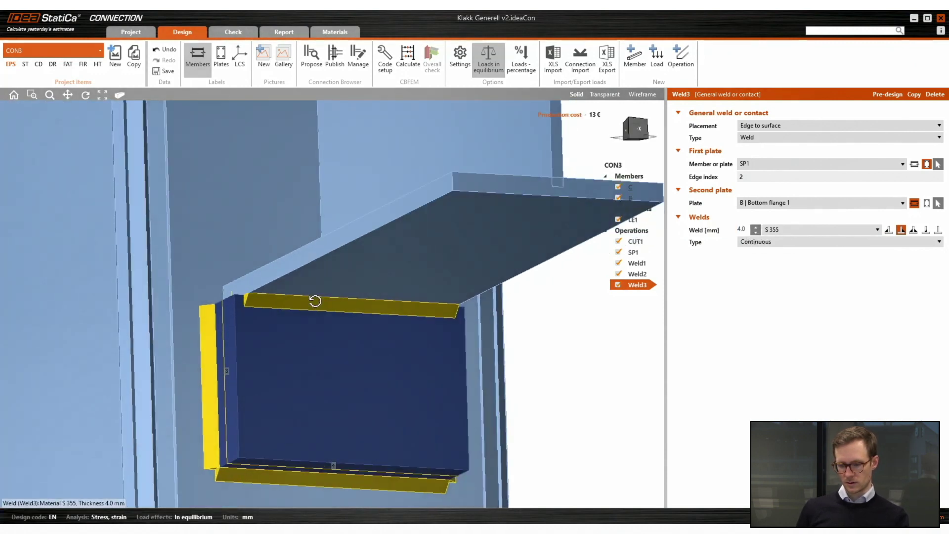
{"action": "left_click", "coordinate": [850, 242]}
{"action": "left_click", "coordinate": [830, 258]}
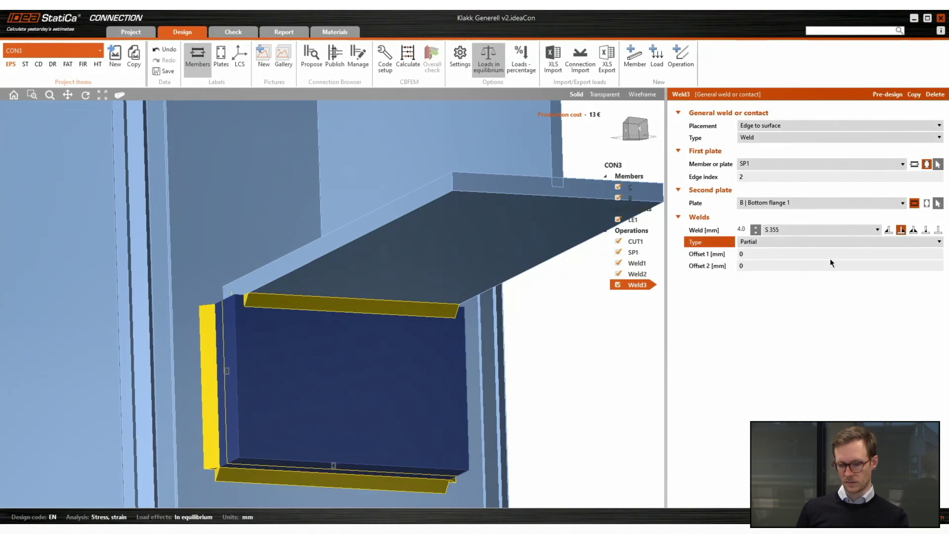
{"action": "key", "text": "Tab"}
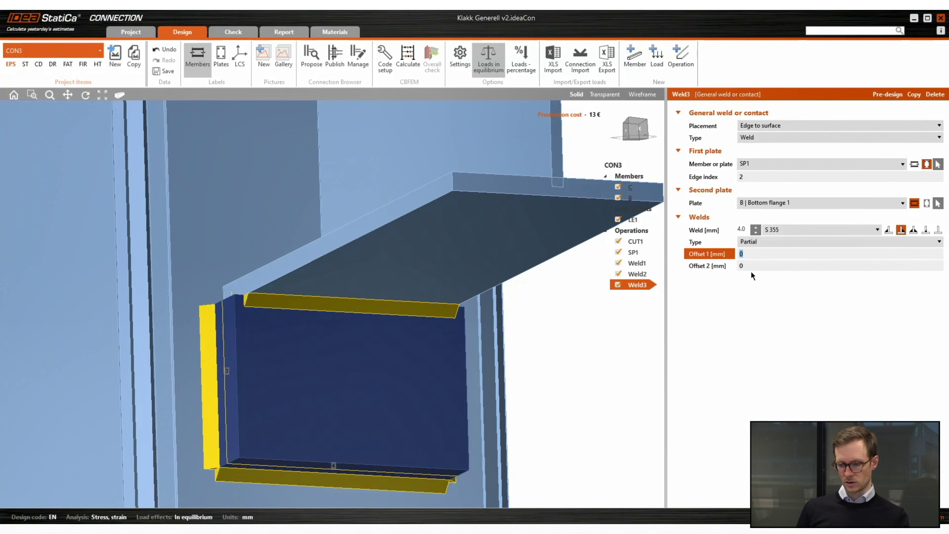
{"action": "type", "text": "50"}
{"action": "key", "text": "Tab"}
{"action": "type", "text": "5"}
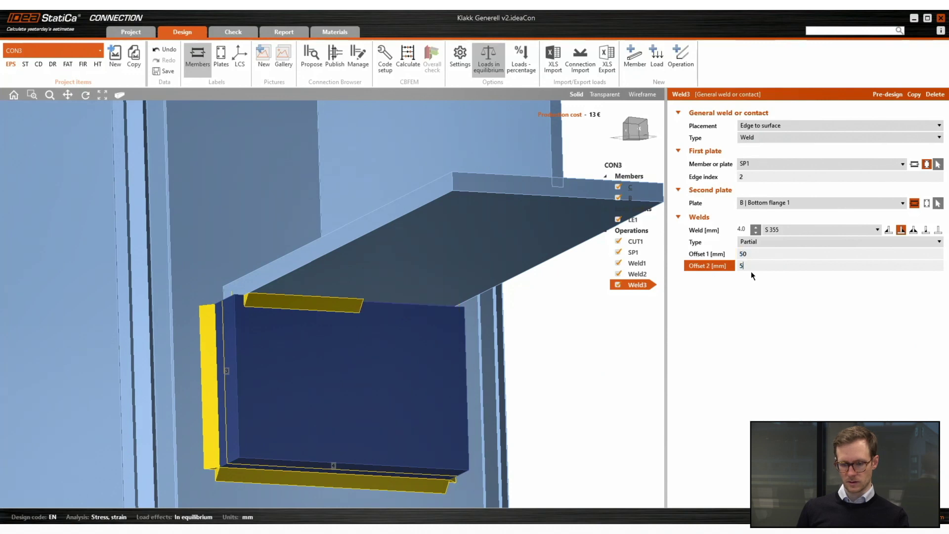
{"action": "type", "text": "0"}
{"action": "key", "text": "Tab"}
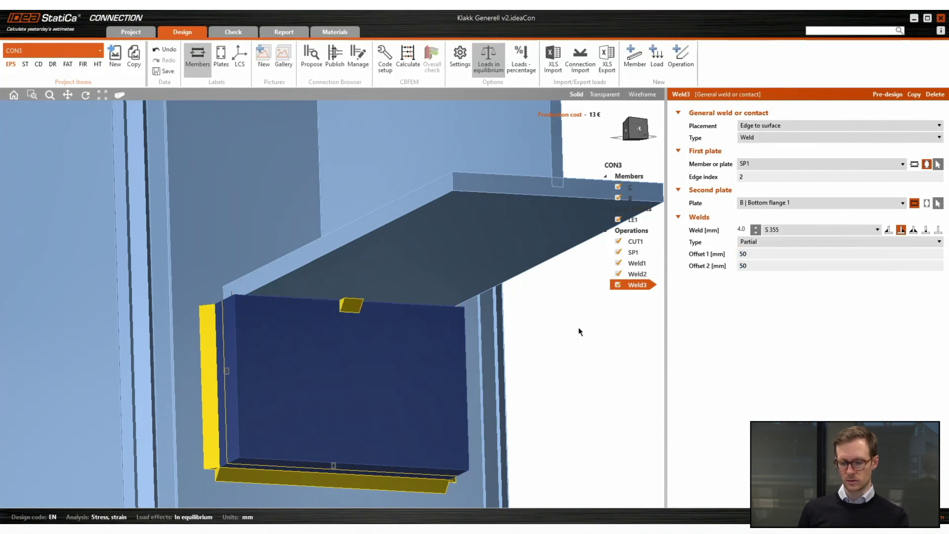
{"action": "scroll", "coordinate": [536, 338], "scroll_direction": "down", "scroll_amount": 3}
{"action": "right_click_drag", "start_coordinate": [535, 338], "coordinate": [392, 343]}
{"action": "right_click_drag", "start_coordinate": [450, 354], "coordinate": [531, 400]}
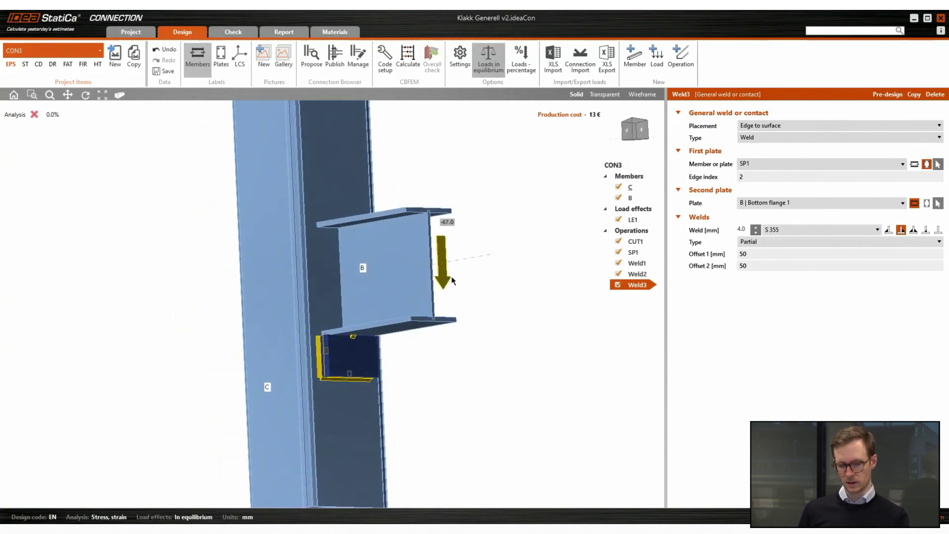
- Switch beam B to N-Vy-Vz model type and run CBFEM: plates 0.7%, welds 56.2%
{"action": "left_click", "coordinate": [411, 265]}
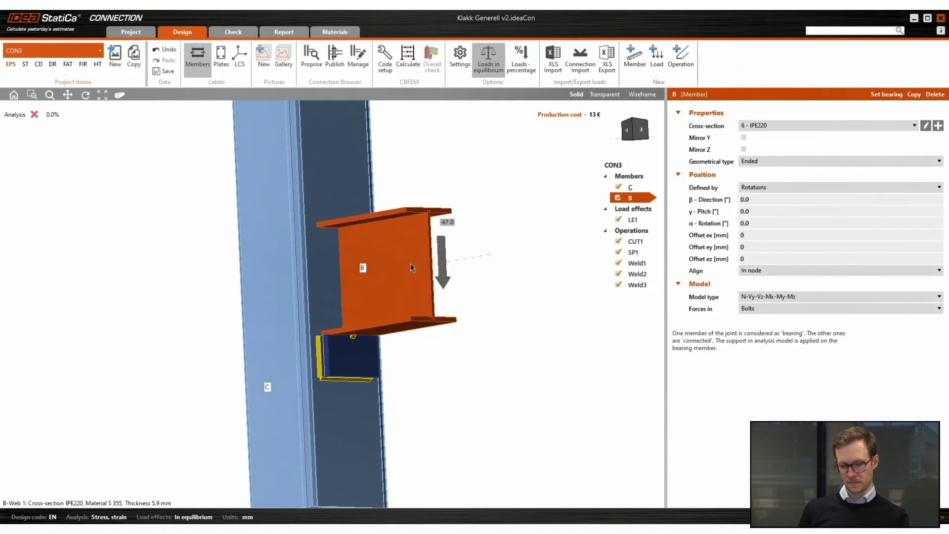
{"action": "left_click", "coordinate": [766, 297]}
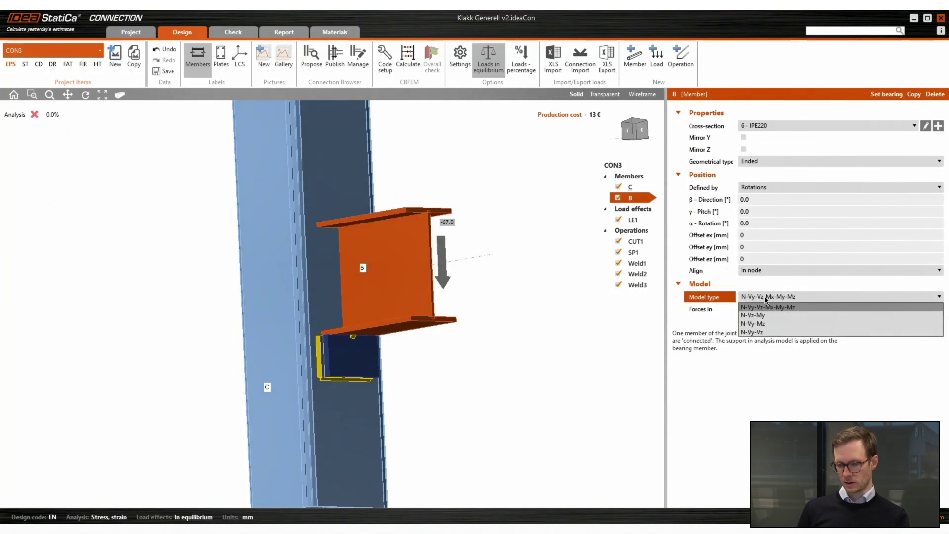
{"action": "left_click", "coordinate": [767, 336]}
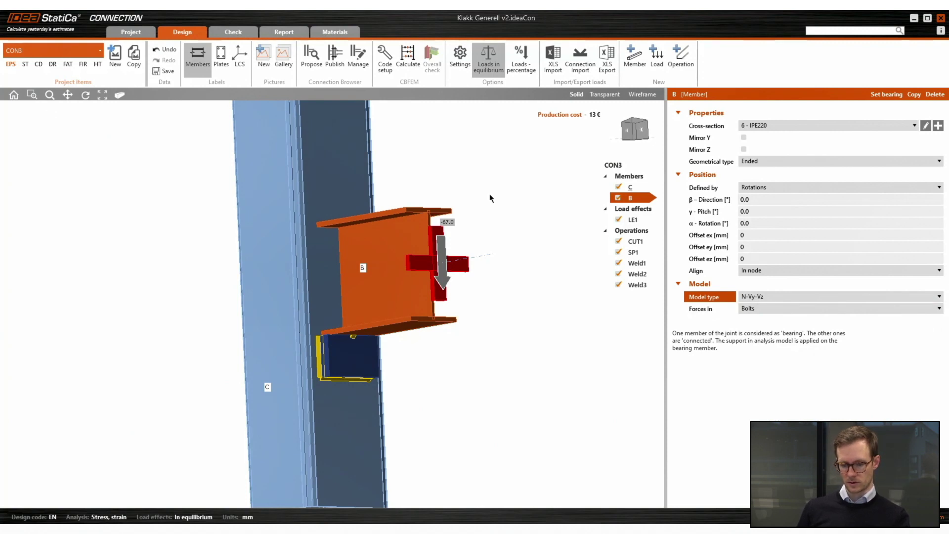
{"action": "left_click", "coordinate": [404, 65]}
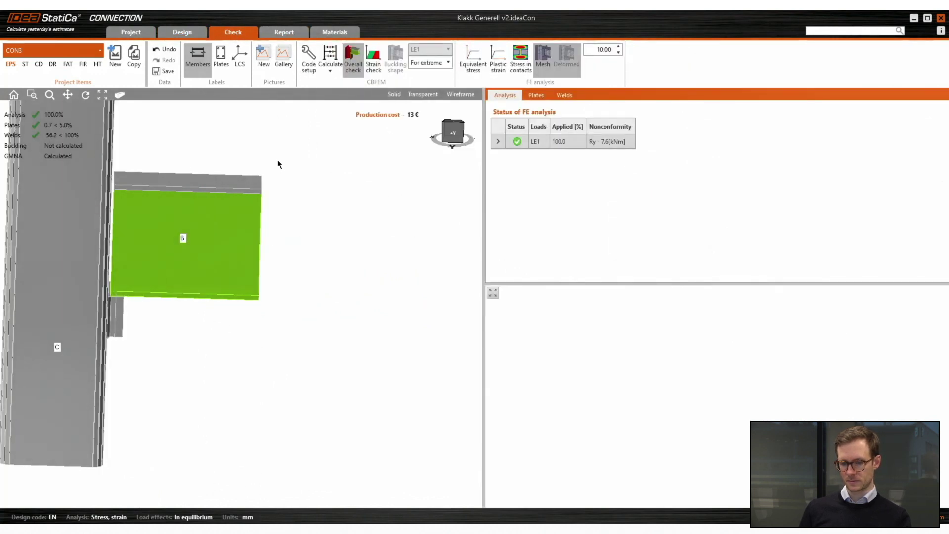
- Switch the results from strain to equivalent stress and orbit the model to see the plate stresses
{"action": "left_click", "coordinate": [374, 65]}
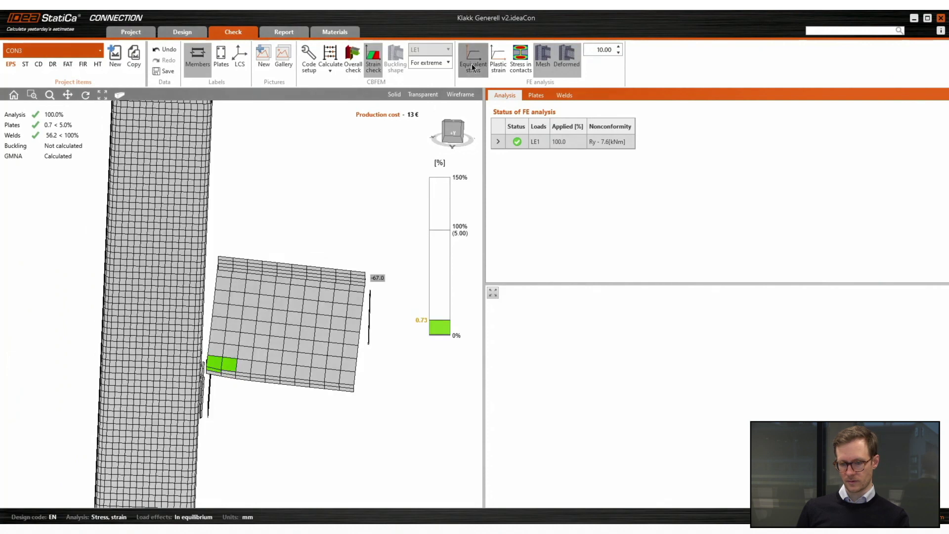
{"action": "left_click", "coordinate": [474, 66]}
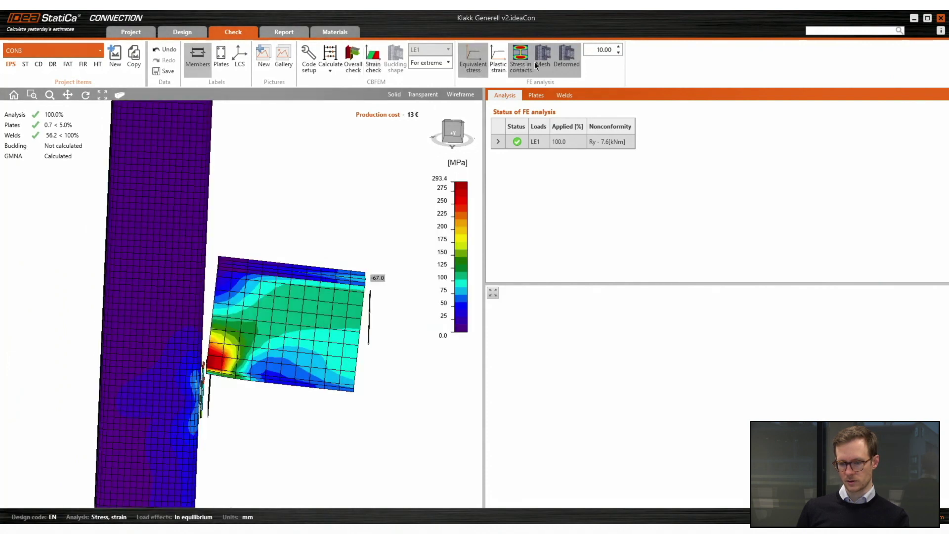
{"action": "right_click_drag", "start_coordinate": [368, 441], "coordinate": [257, 372]}
{"action": "scroll", "coordinate": [307, 385], "scroll_direction": "up", "scroll_amount": 2}
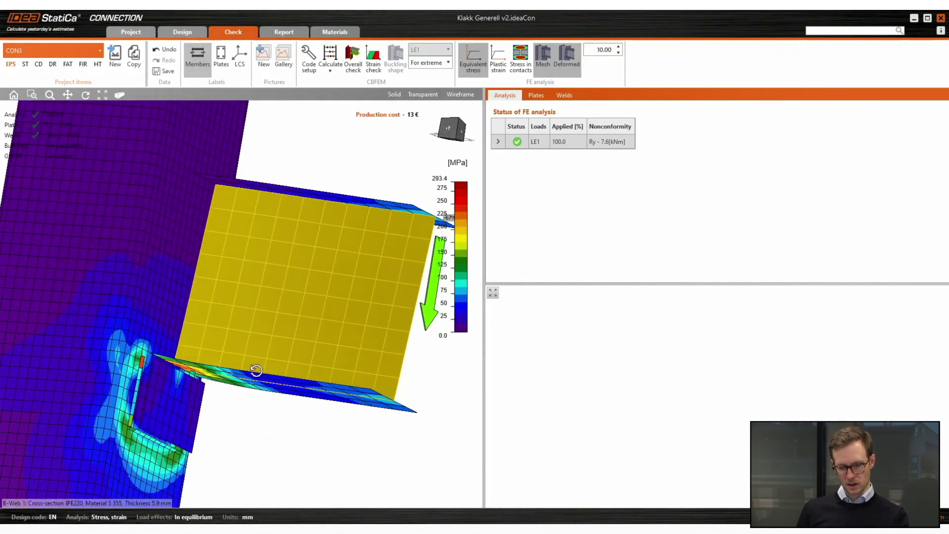
{"action": "right_click_drag", "start_coordinate": [394, 385], "coordinate": [136, 346]}
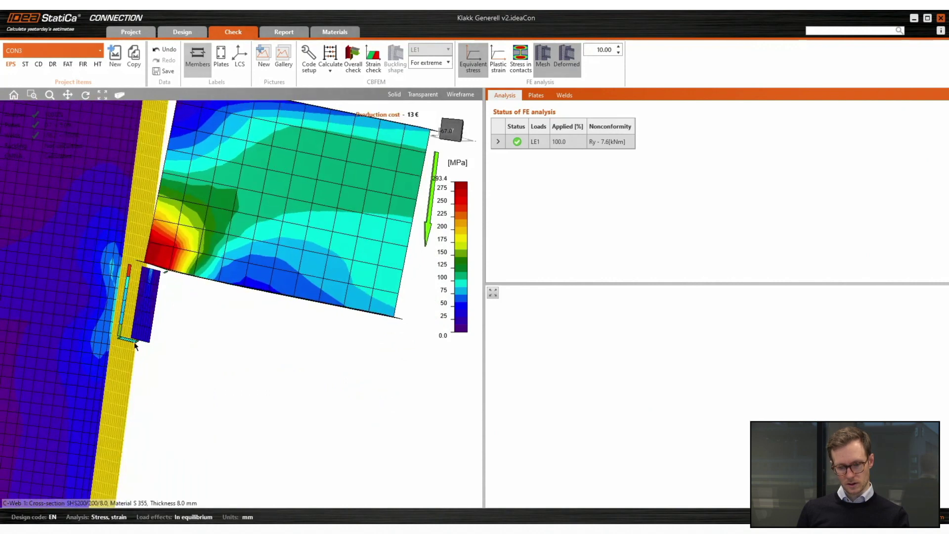
- Open the weld check table and inspect the C-w1 SP1 welds, which peak at 56.2%
{"action": "left_click", "coordinate": [125, 310]}
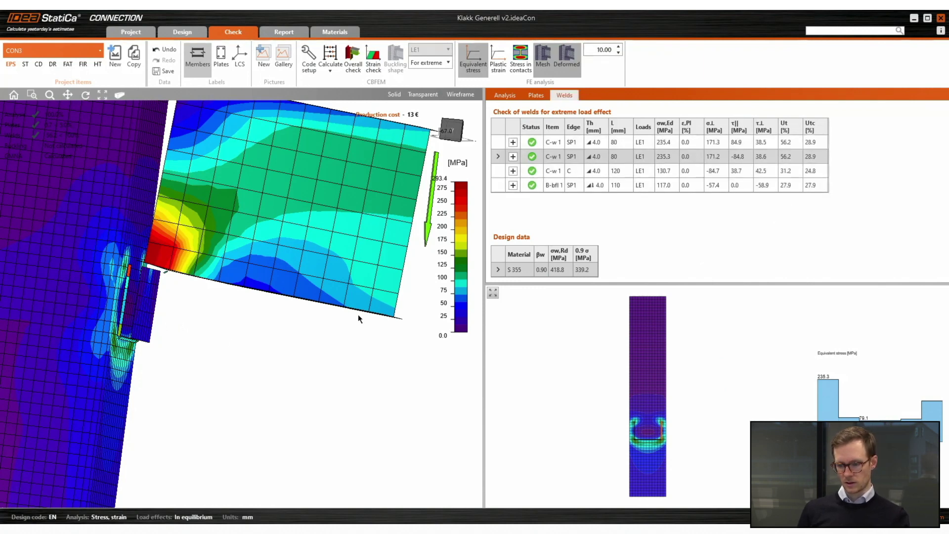
{"action": "right_click_drag", "start_coordinate": [140, 291], "coordinate": [155, 322]}
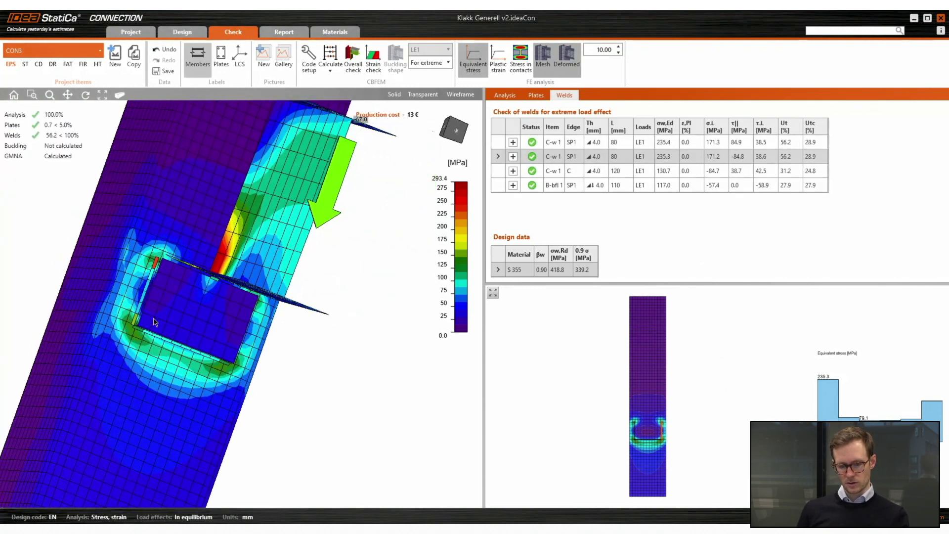
{"action": "left_click", "coordinate": [173, 341]}
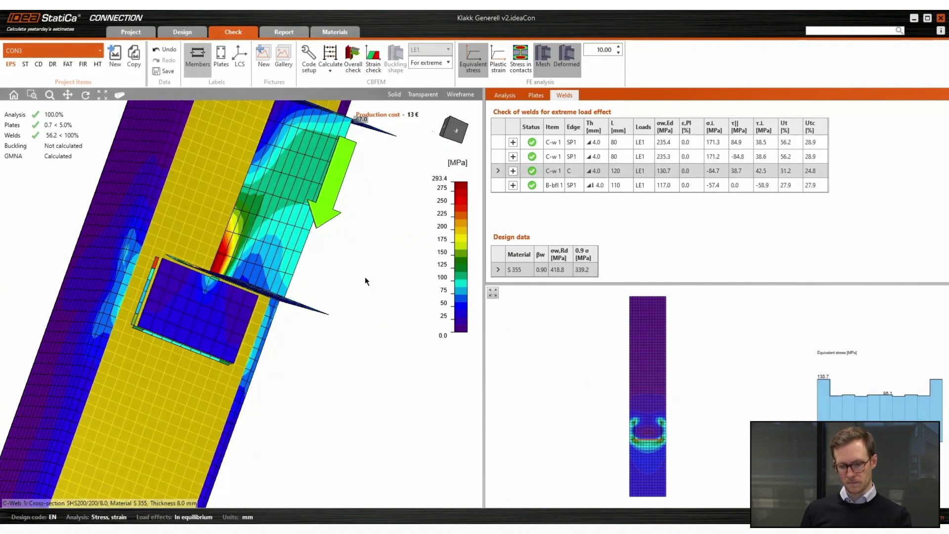
{"action": "right_click_drag", "start_coordinate": [366, 281], "coordinate": [316, 257]}
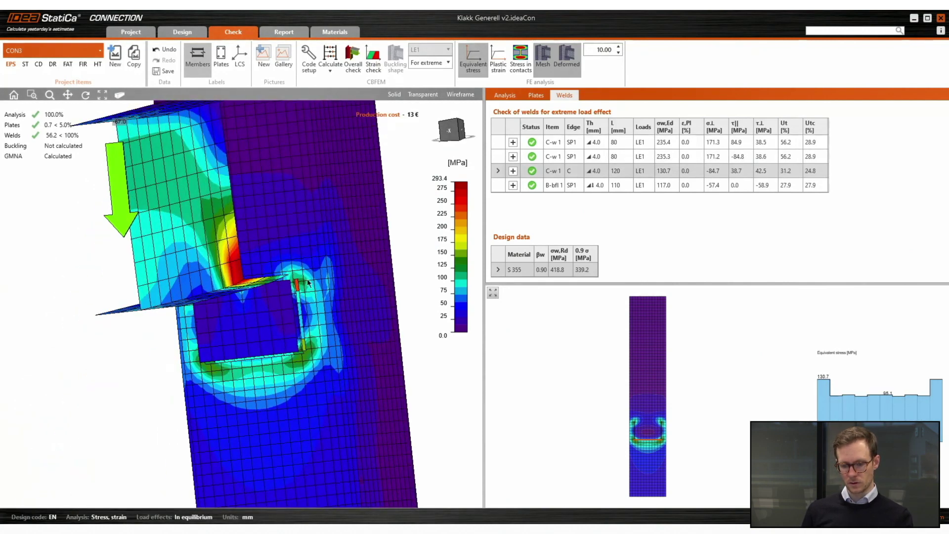
{"action": "left_click", "coordinate": [303, 316]}
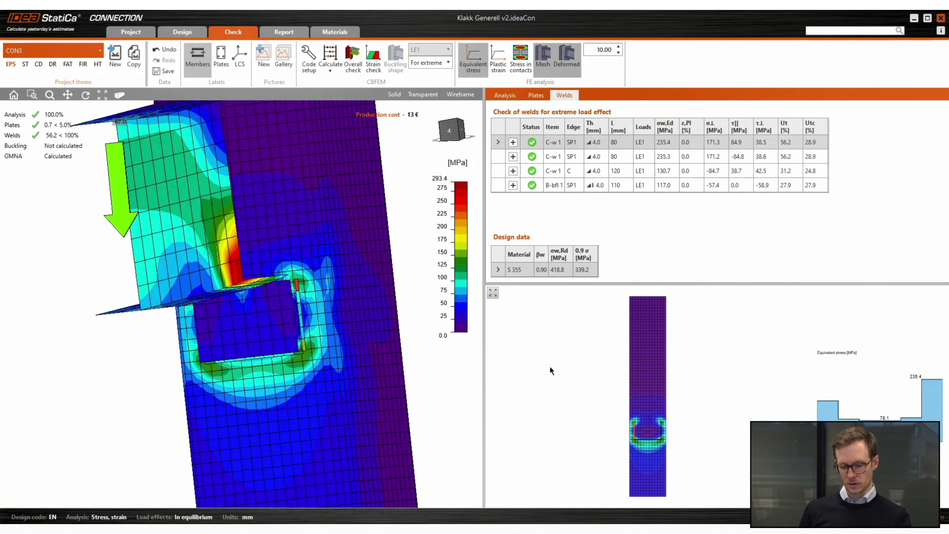
{"action": "right_click_drag", "start_coordinate": [302, 248], "coordinate": [257, 255]}
{"action": "scroll", "coordinate": [238, 282], "scroll_direction": "up", "scroll_amount": 10}
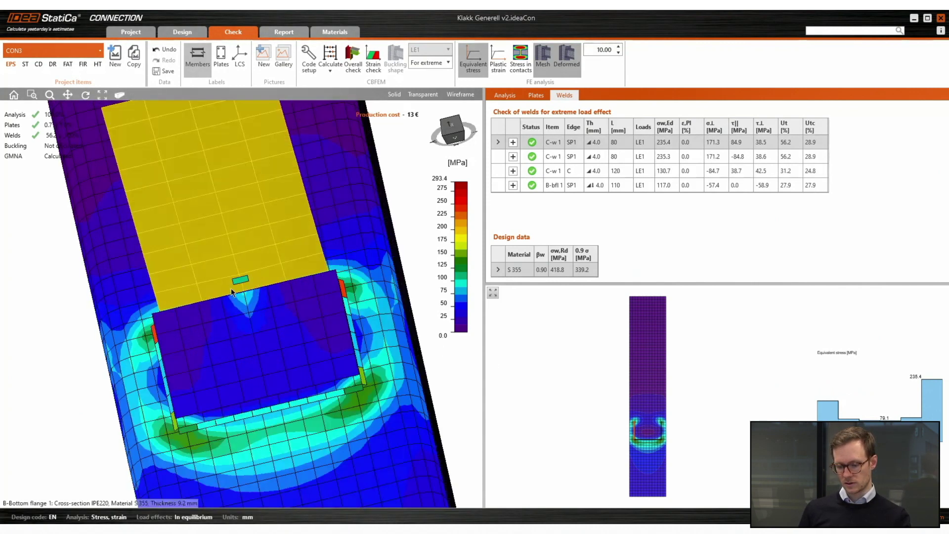
- Inspect the beam bottom flange weld B-bfl 1 at 27.9% utilisation
{"action": "left_click", "coordinate": [251, 276]}
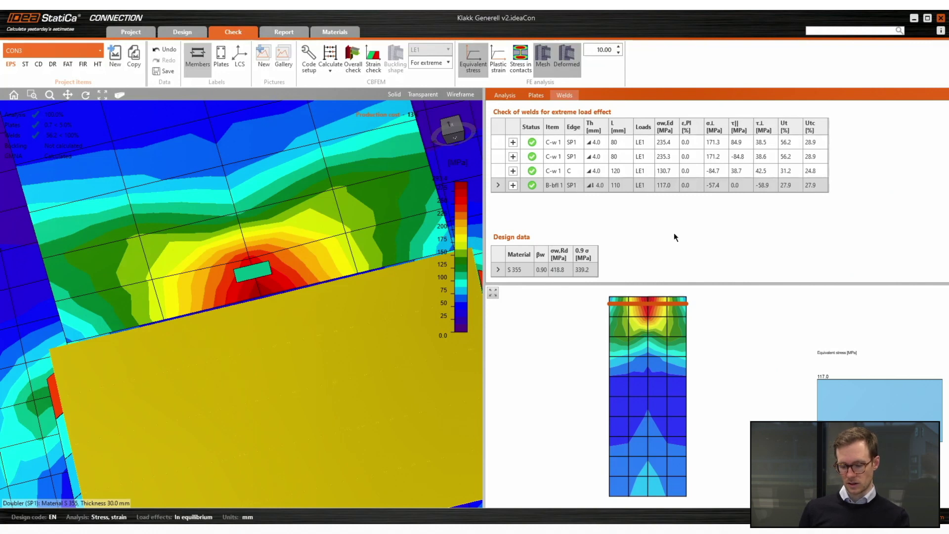
{"action": "scroll", "coordinate": [245, 293], "scroll_direction": "down", "scroll_amount": 5}
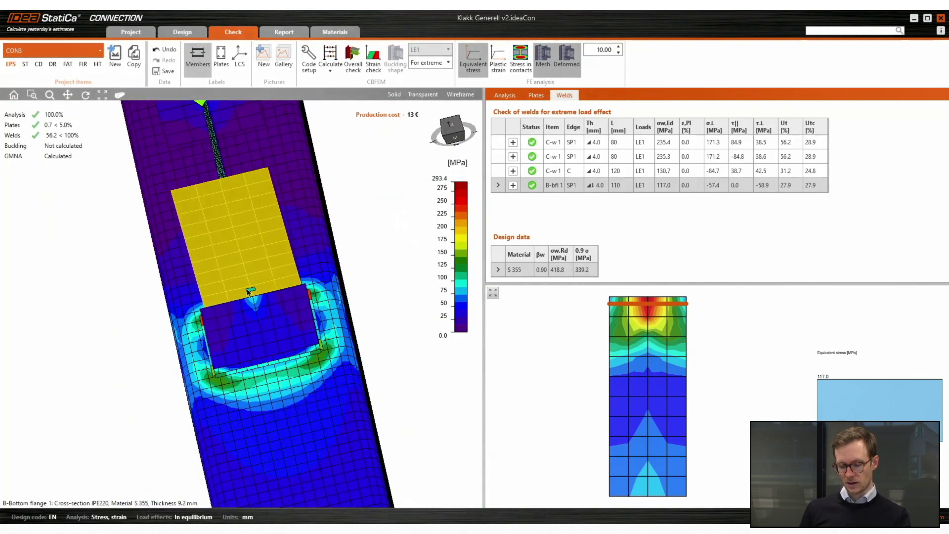
{"action": "middle_click_drag", "start_coordinate": [247, 289], "coordinate": [328, 299]}
{"action": "scroll", "coordinate": [367, 336], "scroll_direction": "up", "scroll_amount": 2}
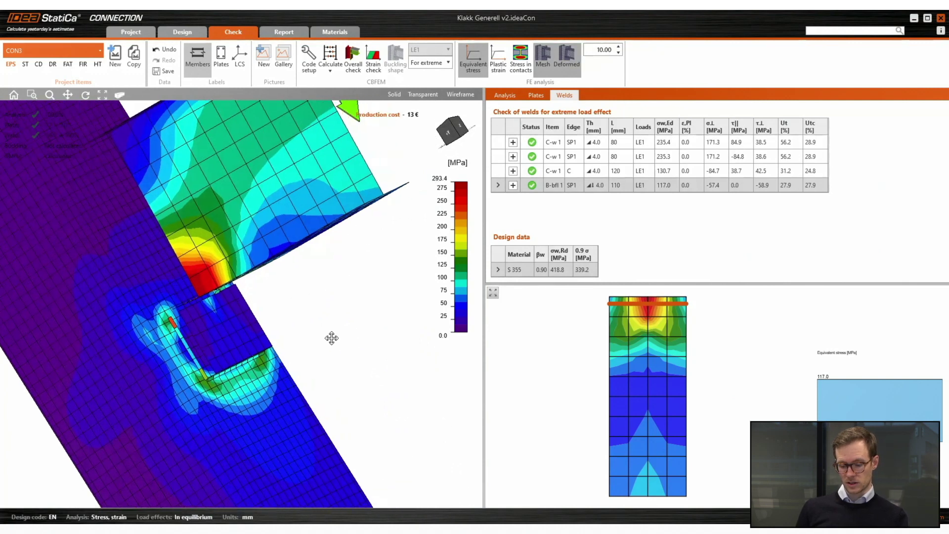
{"action": "middle_click_drag", "start_coordinate": [332, 337], "coordinate": [379, 324]}
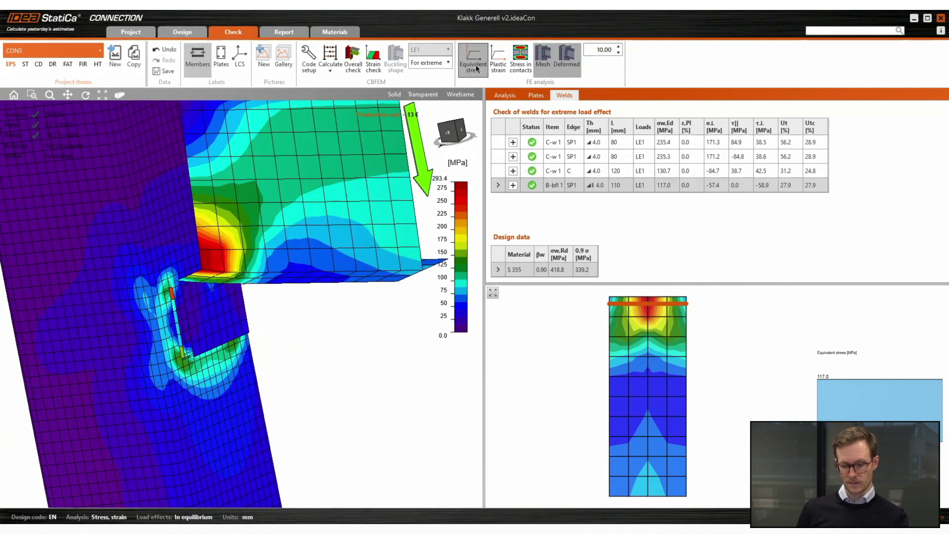
- Raise the deformation scale from 20 to 40 and orbit the exaggerated deformed model
{"action": "left_click", "coordinate": [618, 46]}
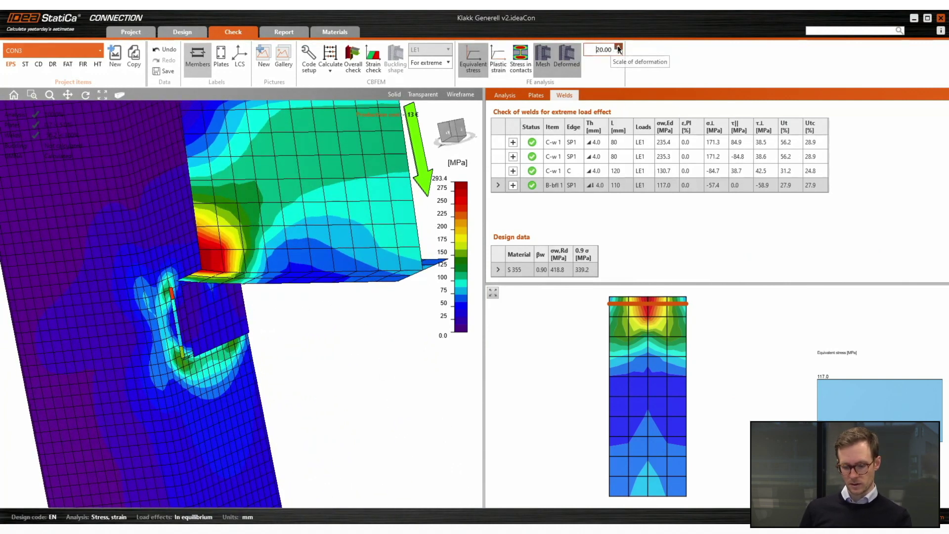
{"action": "left_click", "coordinate": [618, 46]}
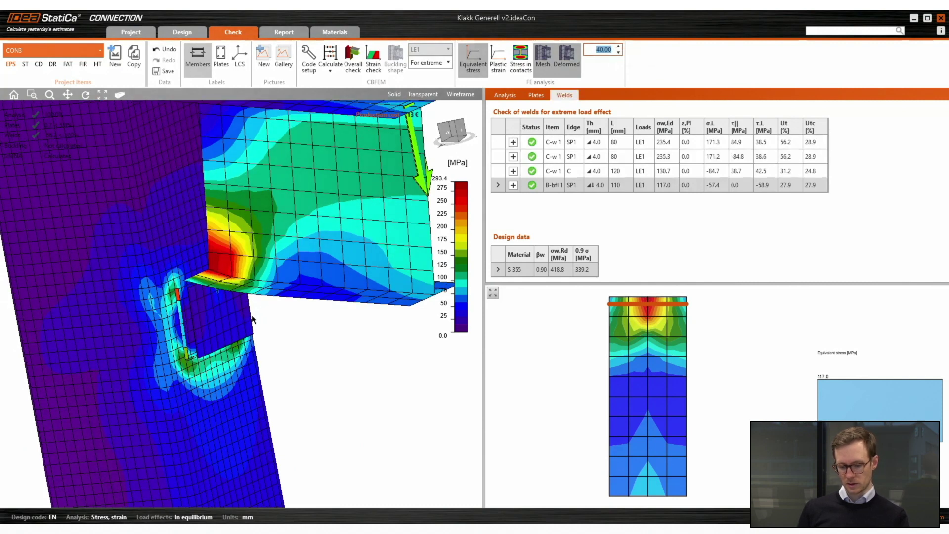
{"action": "middle_click_drag", "start_coordinate": [252, 319], "coordinate": [193, 295]}
{"action": "middle_click_drag", "start_coordinate": [299, 355], "coordinate": [335, 360]}
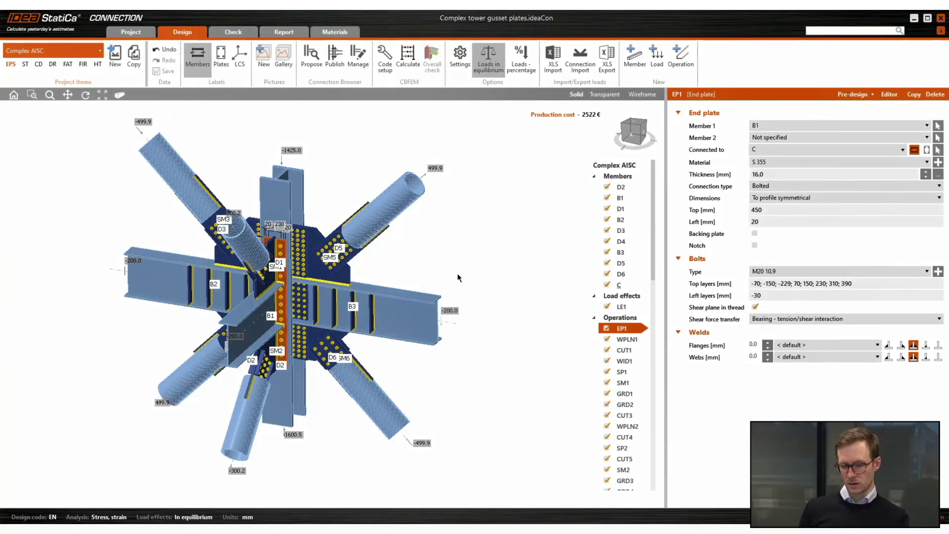
- Orbit around the D1 connection and select cut CUT3 by picking its weld
{"action": "right_click_drag", "start_coordinate": [458, 278], "coordinate": [520, 263]}
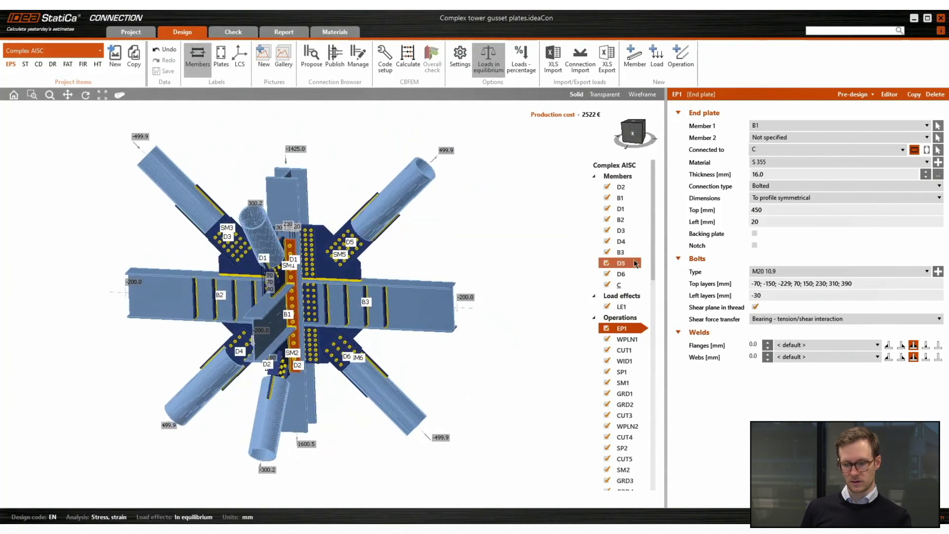
{"action": "mouse_move", "coordinate": [654, 253]}
{"action": "left_mouse_down"}
{"action": "mouse_move", "coordinate": [638, 452]}
{"action": "mouse_move", "coordinate": [654, 253]}
{"action": "left_mouse_up"}
{"action": "scroll", "coordinate": [653, 265], "scroll_direction": "down", "scroll_amount": 1}
{"action": "right_click_drag", "start_coordinate": [510, 344], "coordinate": [465, 341]}
{"action": "scroll", "coordinate": [290, 287], "scroll_direction": "up", "scroll_amount": 6}
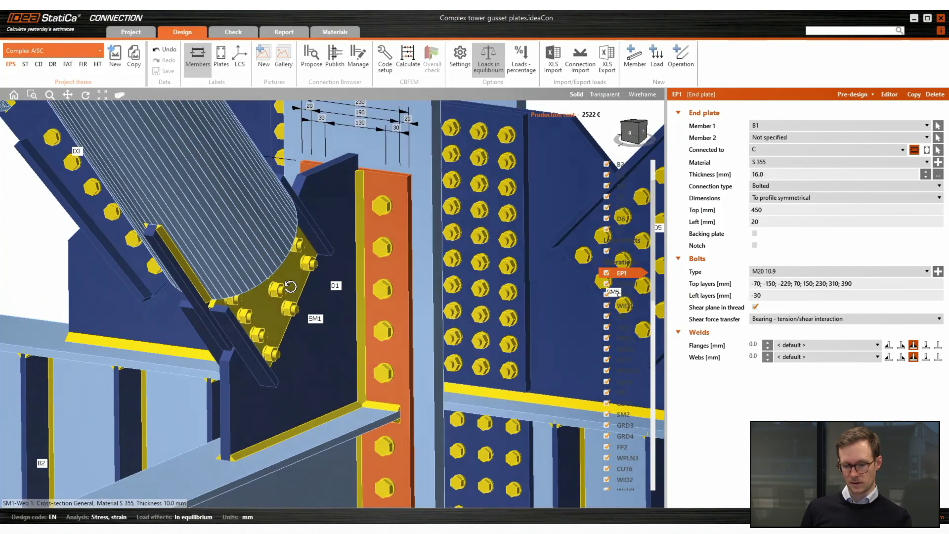
{"action": "right_click_drag", "start_coordinate": [290, 286], "coordinate": [195, 232]}
{"action": "left_click", "coordinate": [189, 228]}
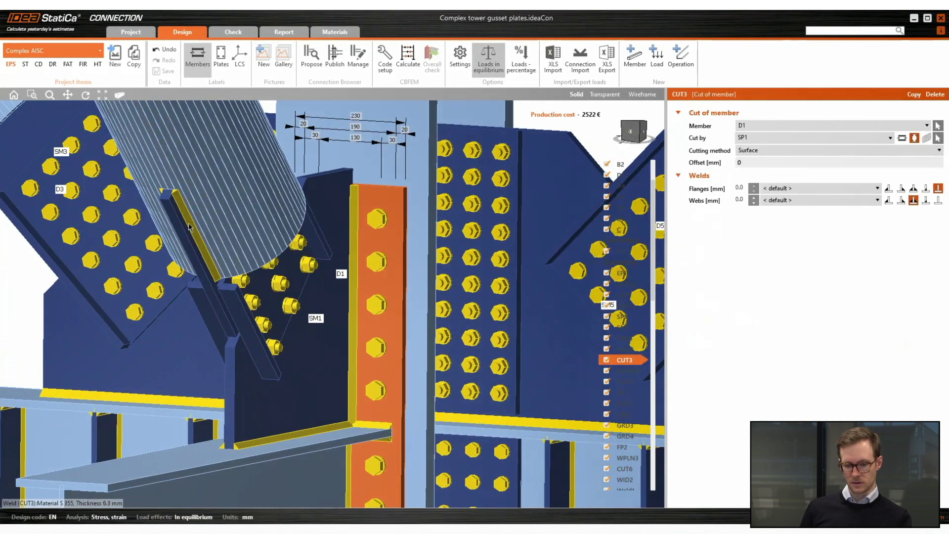
- Select bolt grid GRD15 of M16 10.9 bolts on the SM5 gusset
{"action": "middle_click_drag", "start_coordinate": [468, 341], "coordinate": [303, 321]}
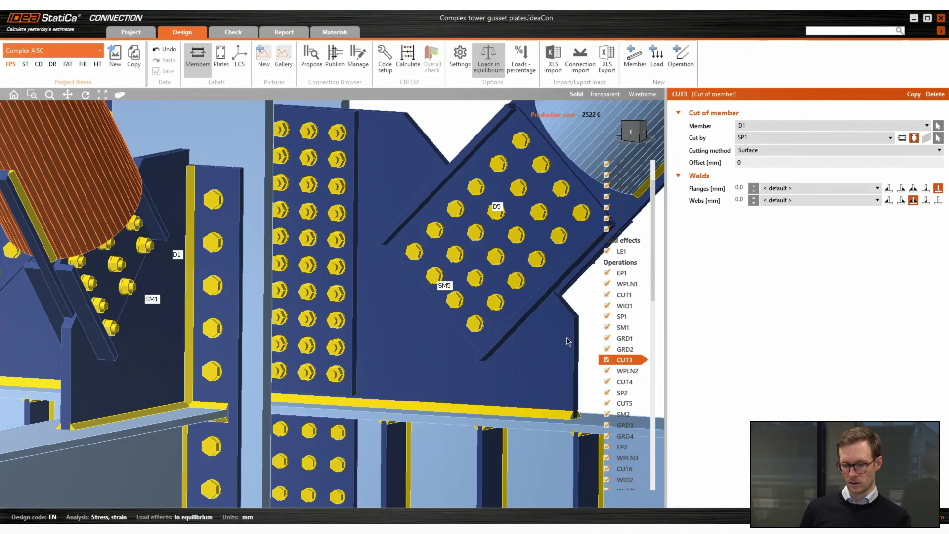
{"action": "left_click", "coordinate": [459, 258]}
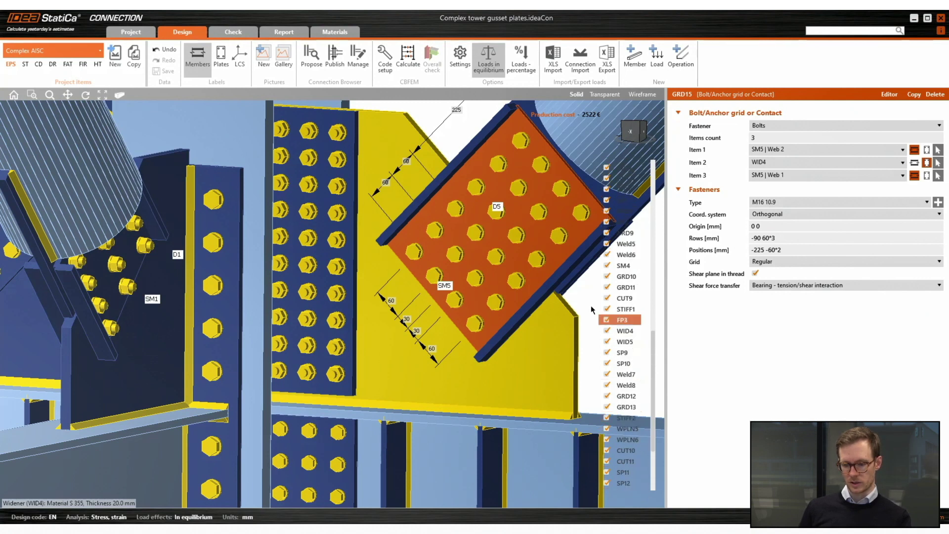
{"action": "scroll", "coordinate": [352, 246], "scroll_direction": "down", "scroll_amount": 6}
{"action": "right_click_drag", "start_coordinate": [352, 245], "coordinate": [363, 279]}
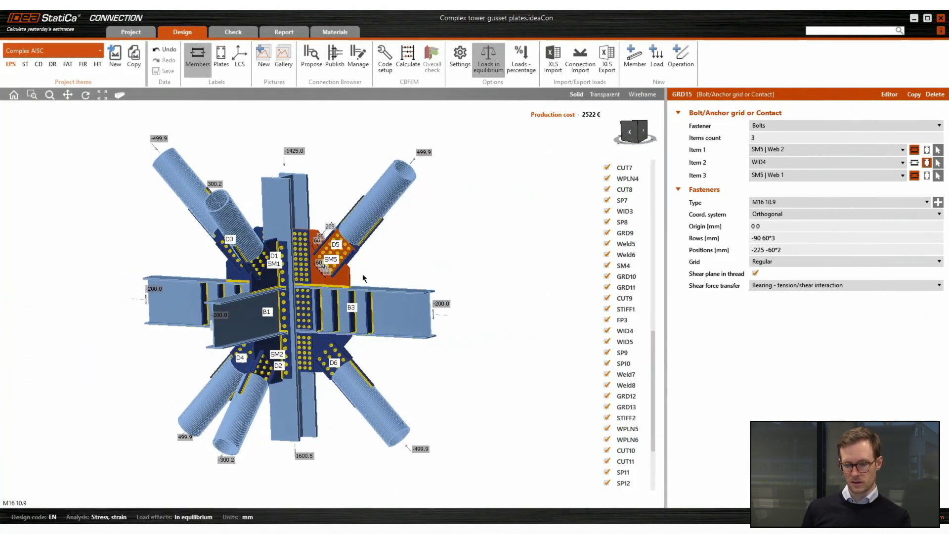
{"action": "scroll", "coordinate": [625, 306], "scroll_direction": "up", "scroll_amount": 12}
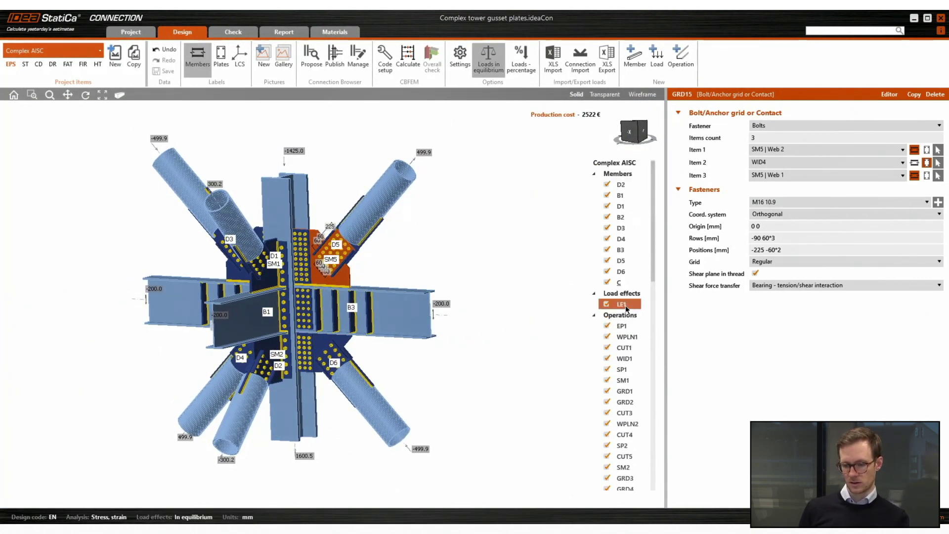
{"action": "scroll", "coordinate": [625, 306], "scroll_direction": "down", "scroll_amount": 1}
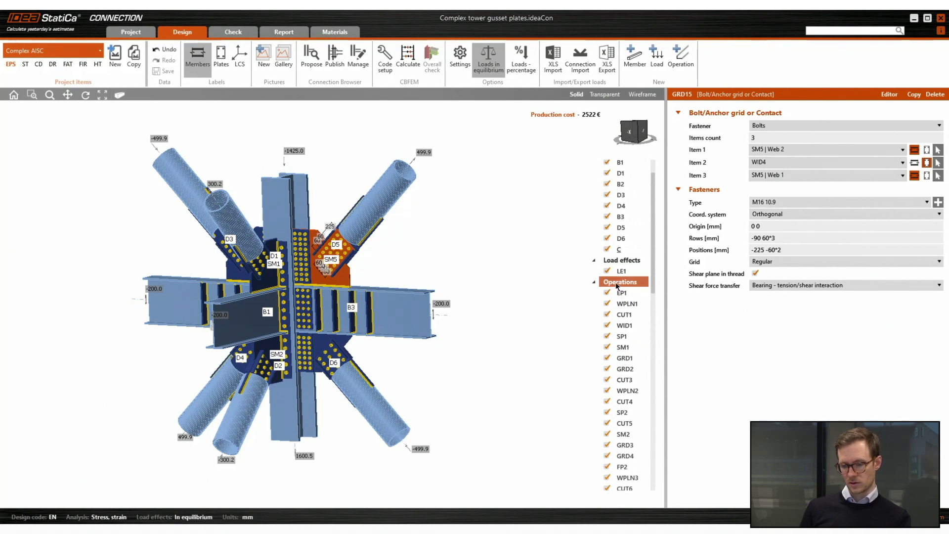
- Group the operations list by operation type
{"action": "right_click", "coordinate": [617, 285]}
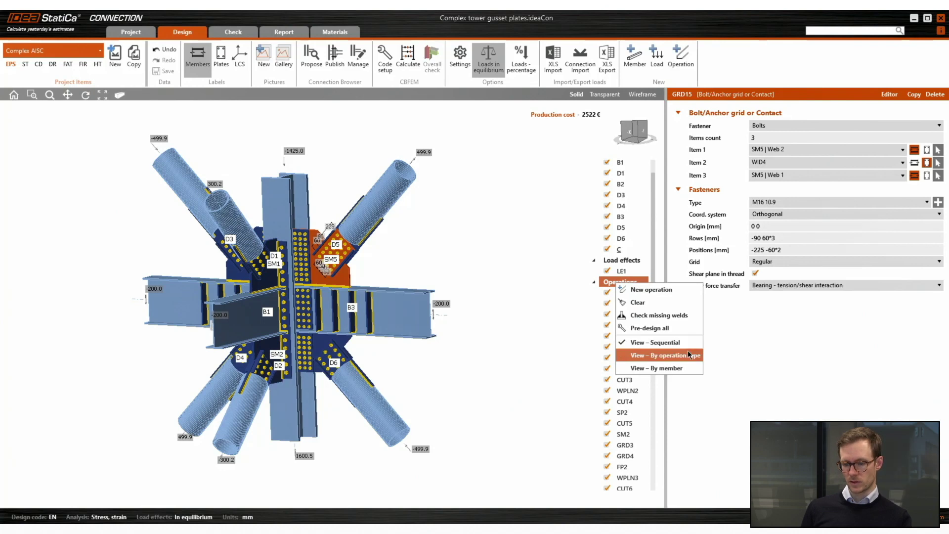
{"action": "left_click", "coordinate": [651, 356]}
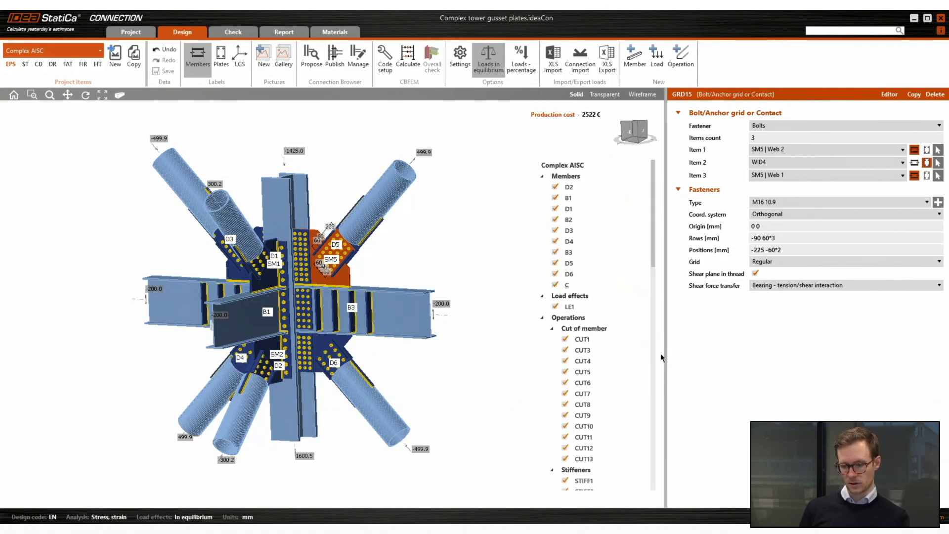
{"action": "scroll", "coordinate": [654, 262], "scroll_direction": "down", "scroll_amount": 4}
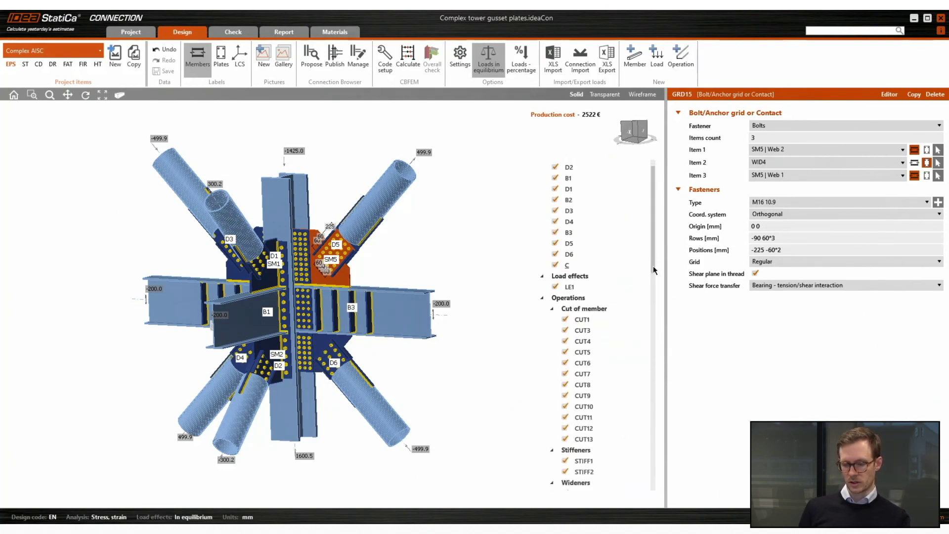
{"action": "left_click_drag", "start_coordinate": [652, 299], "coordinate": [647, 492]}
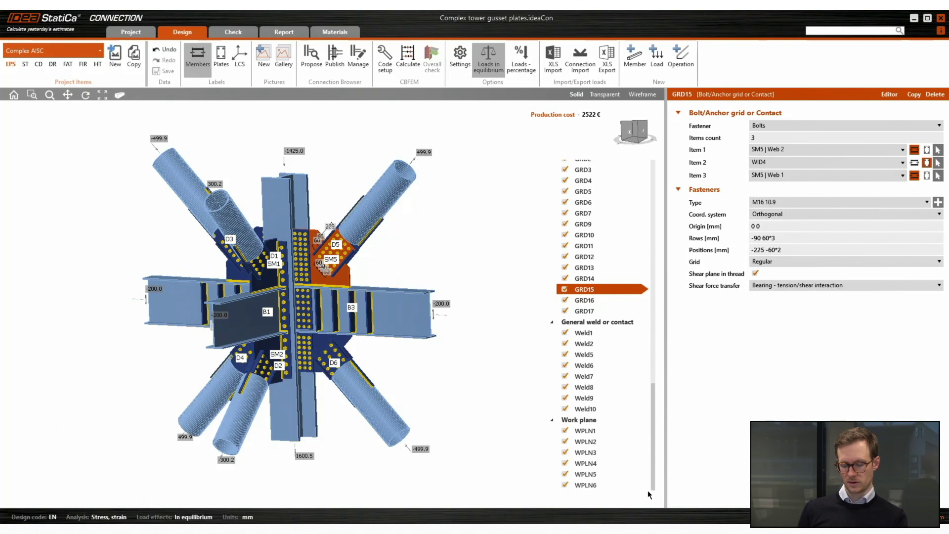
- Show work plane WPLN2, origin 650/0/-650 mm with Rotation Y -45.0°
{"action": "left_click", "coordinate": [588, 443]}
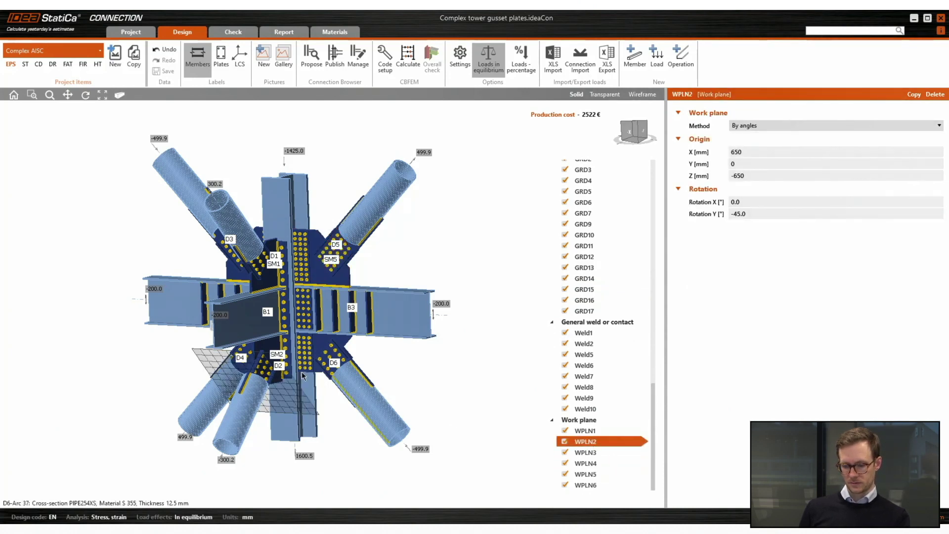
{"action": "scroll", "coordinate": [262, 385], "scroll_direction": "up", "scroll_amount": 4}
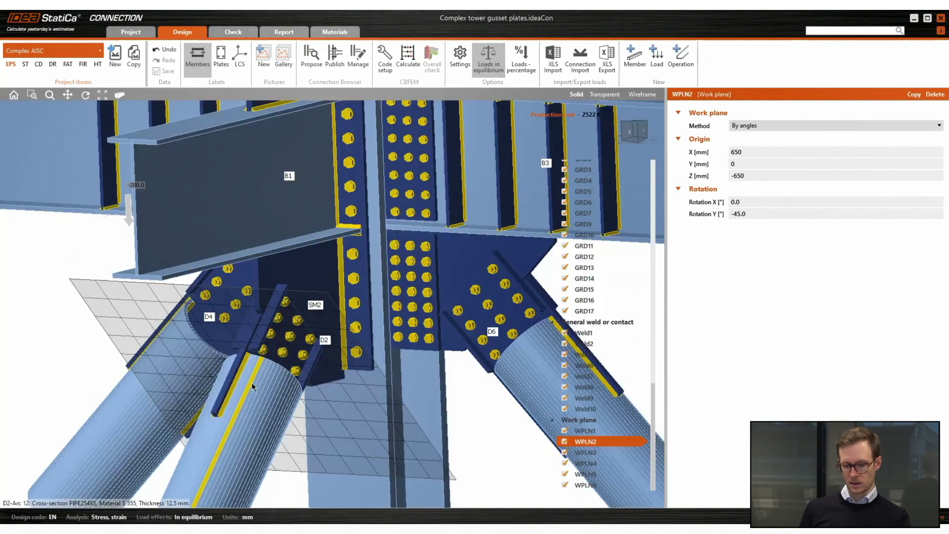
{"action": "scroll", "coordinate": [262, 385], "scroll_direction": "down", "scroll_amount": 4}
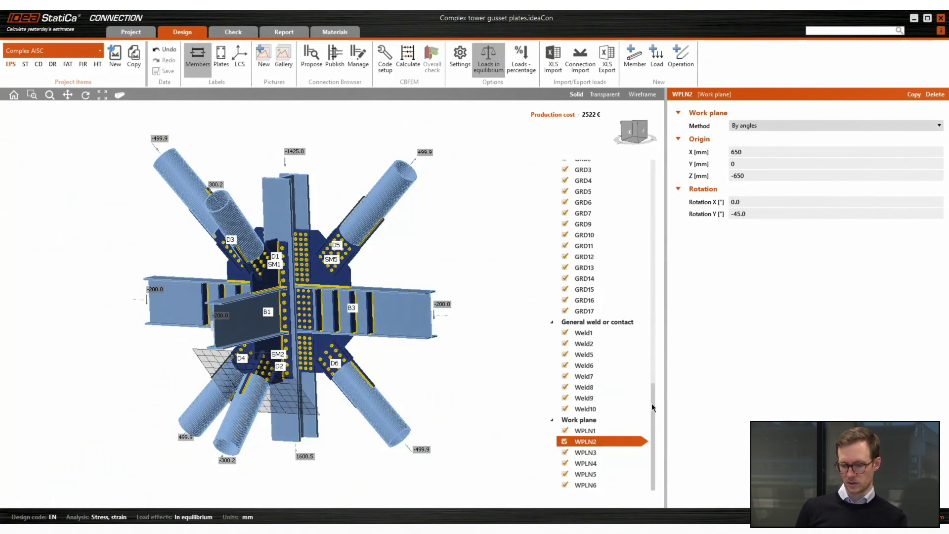
{"action": "left_click_drag", "start_coordinate": [655, 407], "coordinate": [655, 202]}
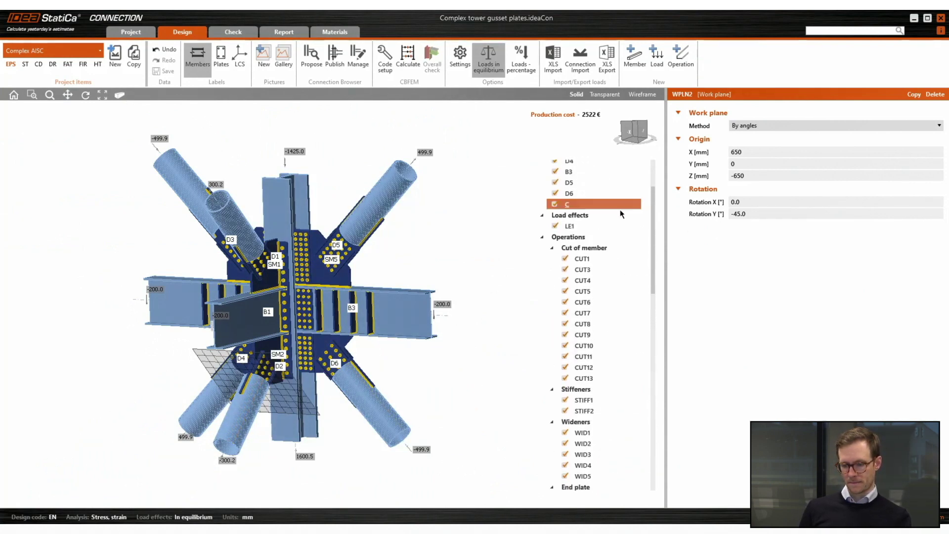
- Collapse the Cut of member, Stiffeners, Wideners, End plate and Fin plate groups
{"action": "left_click", "coordinate": [552, 248]}
{"action": "left_click", "coordinate": [552, 259]}
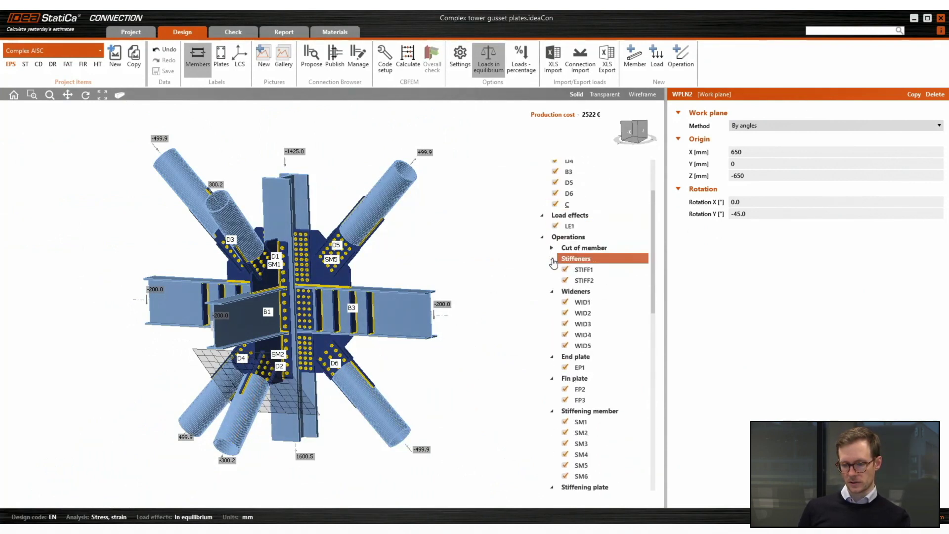
{"action": "left_click", "coordinate": [553, 270]}
{"action": "left_click", "coordinate": [552, 281]}
{"action": "left_click", "coordinate": [553, 292]}
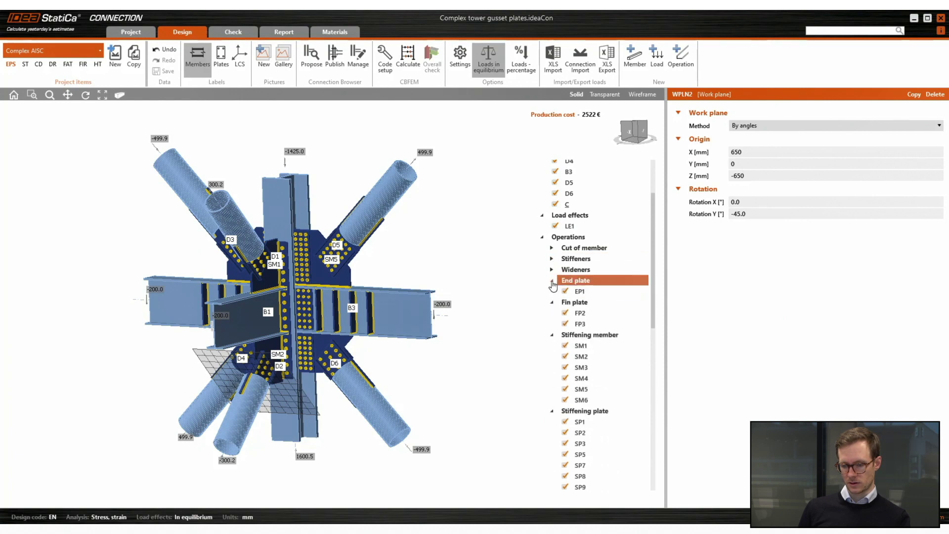
{"action": "left_click", "coordinate": [553, 303]}
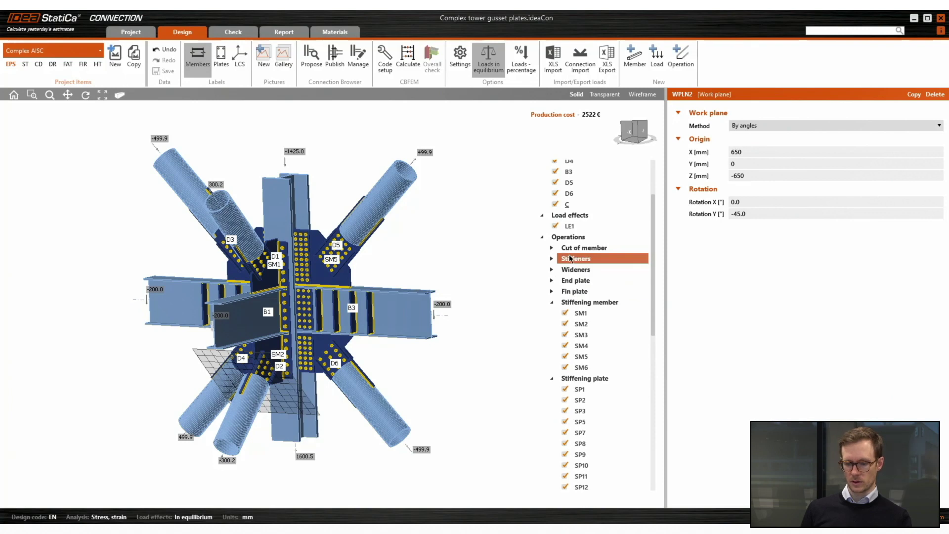
- Group the operations list by member
{"action": "right_click", "coordinate": [573, 237]}
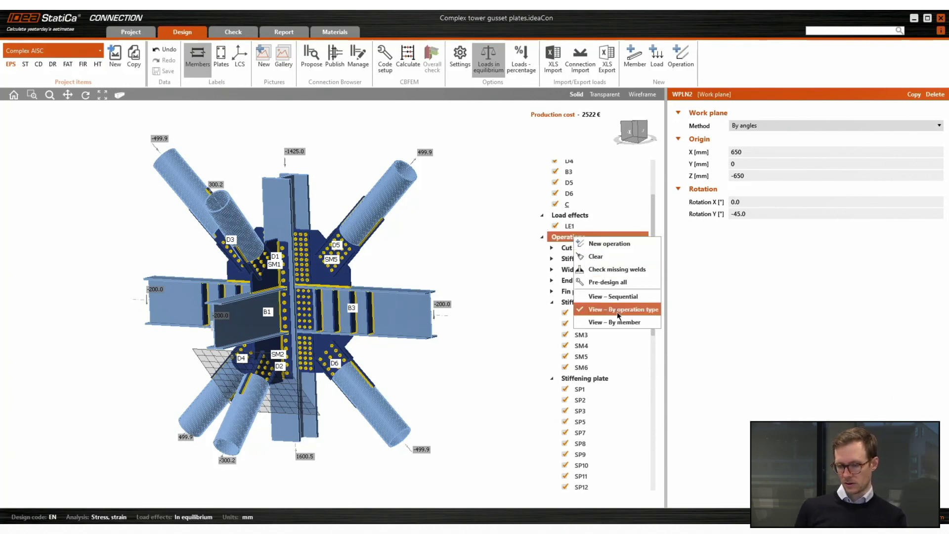
{"action": "left_click", "coordinate": [624, 322]}
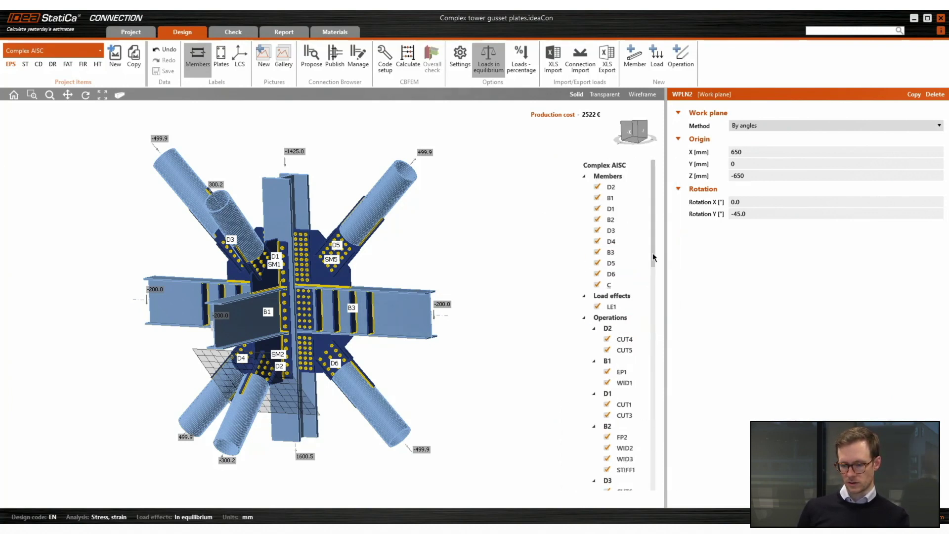
{"action": "left_click_drag", "start_coordinate": [654, 252], "coordinate": [653, 313]}
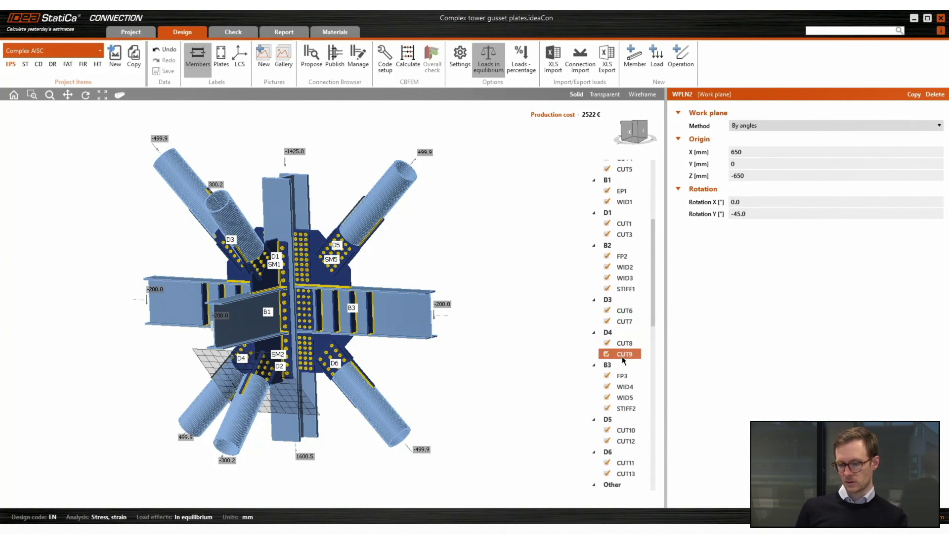
- Inspect fin plate FP3 and select beam B3 in the model
{"action": "left_click", "coordinate": [624, 378]}
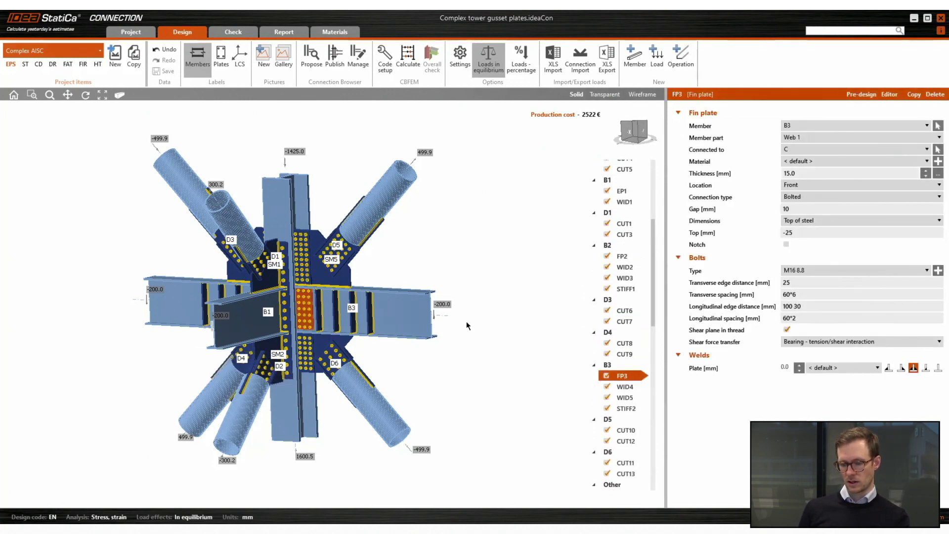
{"action": "left_click", "coordinate": [411, 309]}
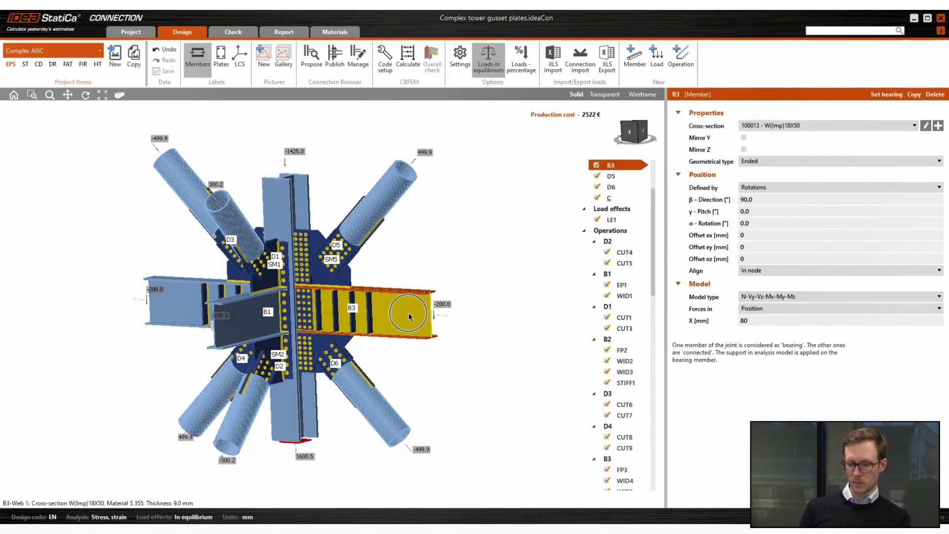
{"action": "scroll", "coordinate": [627, 412], "scroll_direction": "down", "scroll_amount": 3}
{"action": "left_click", "coordinate": [624, 399]}
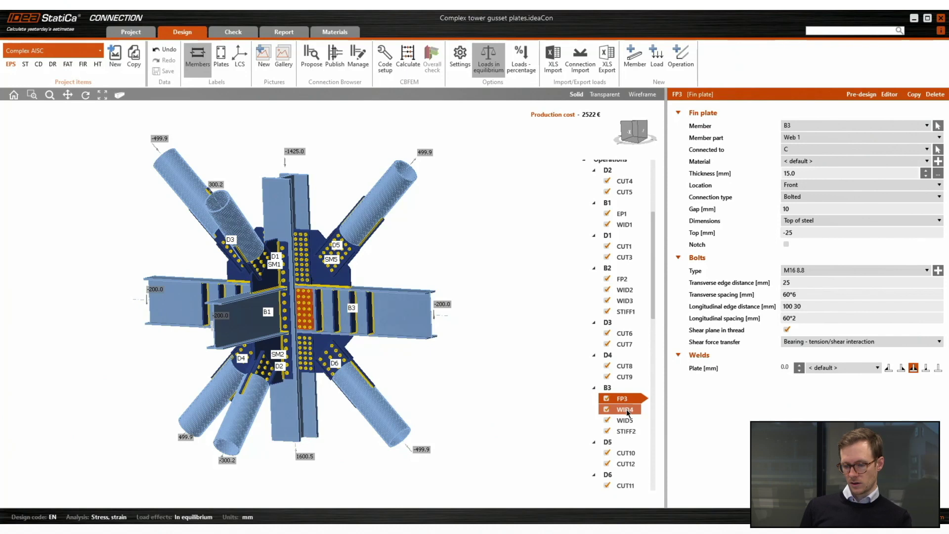
- Review wideners WID4 and WID5 and STIFF2's four 10 mm stiffeners spaced 200 mm
{"action": "left_click", "coordinate": [627, 411]}
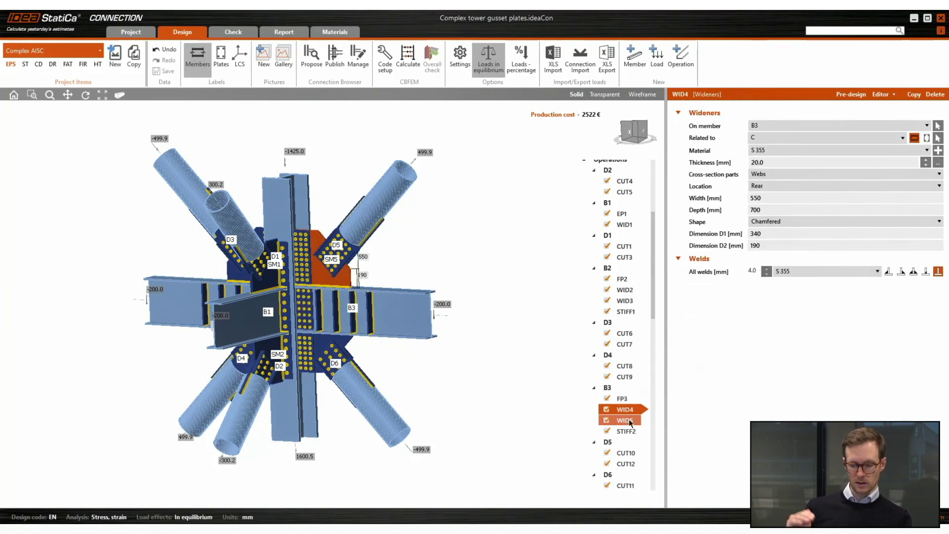
{"action": "left_click", "coordinate": [629, 420]}
{"action": "left_click", "coordinate": [629, 432]}
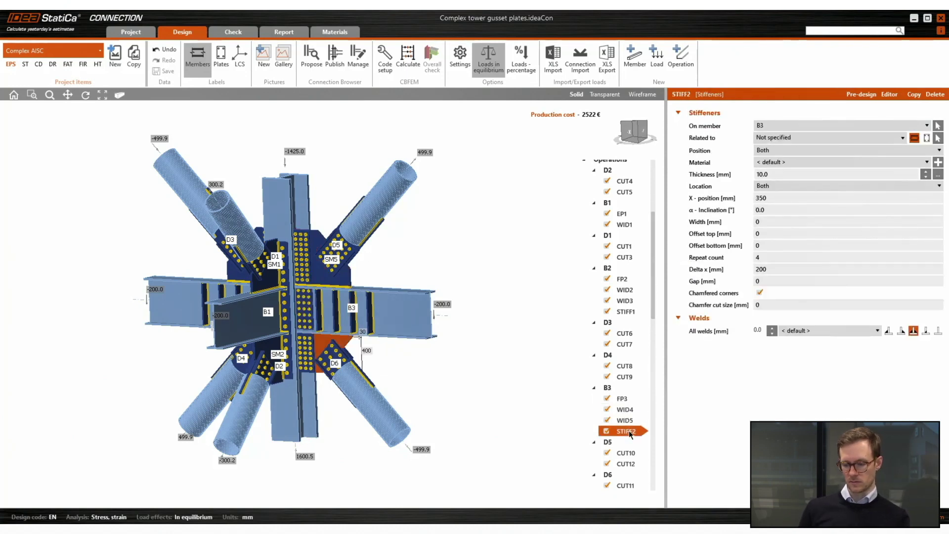
{"action": "scroll", "coordinate": [316, 311], "scroll_direction": "up", "scroll_amount": 6}
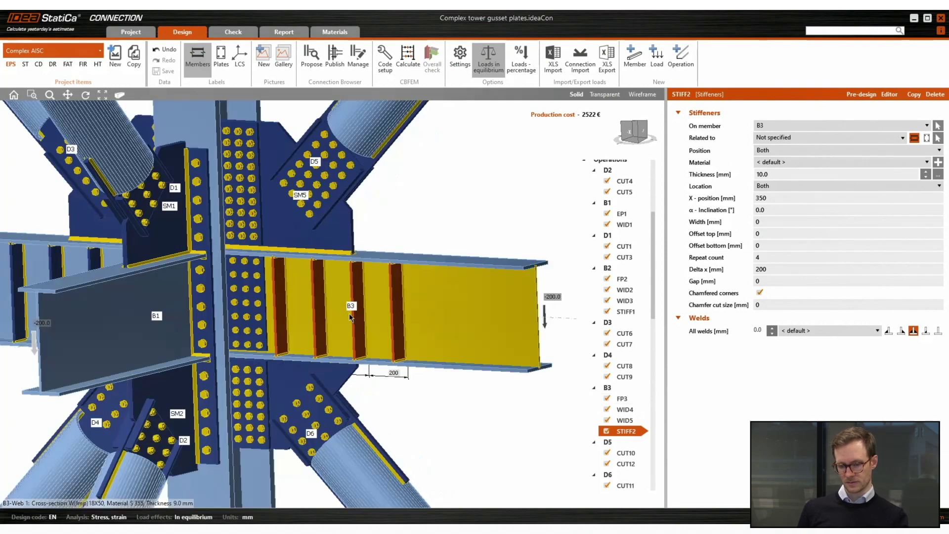
{"action": "right_click_drag", "start_coordinate": [291, 317], "coordinate": [526, 357]}
{"action": "scroll", "coordinate": [526, 361], "scroll_direction": "down", "scroll_amount": 10}
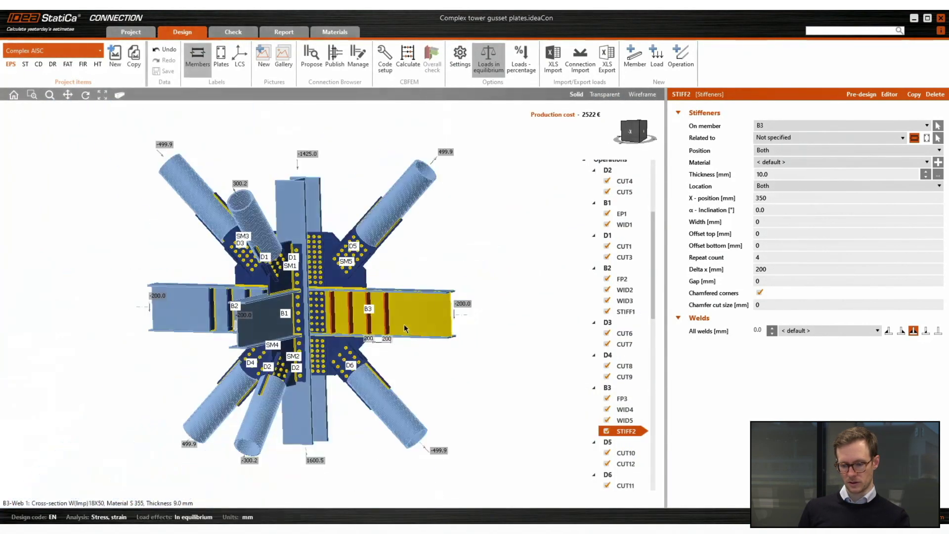
{"action": "scroll", "coordinate": [621, 376], "scroll_direction": "up", "scroll_amount": 3}
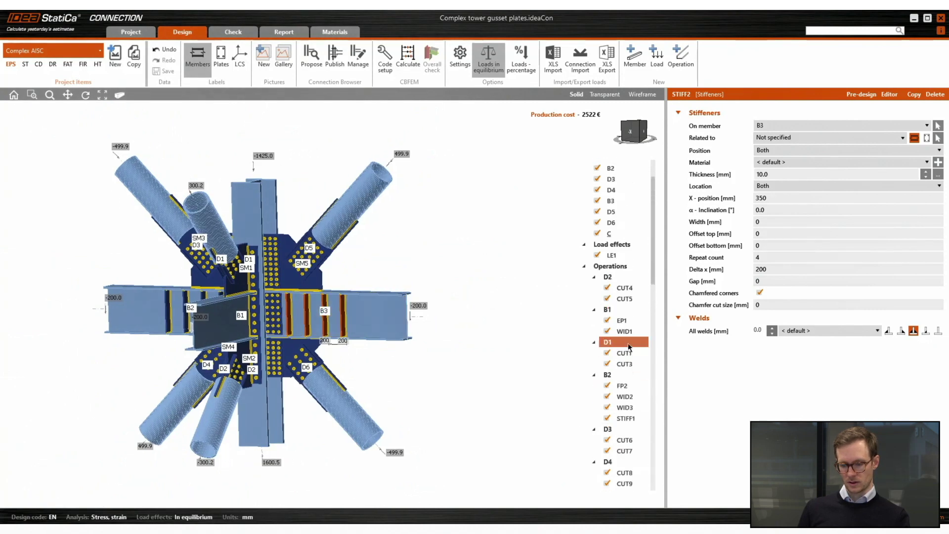
- List the tower joint's operations sequentially, starting EP1, WPLN1, CUT1, WID1
{"action": "right_click", "coordinate": [609, 270]}
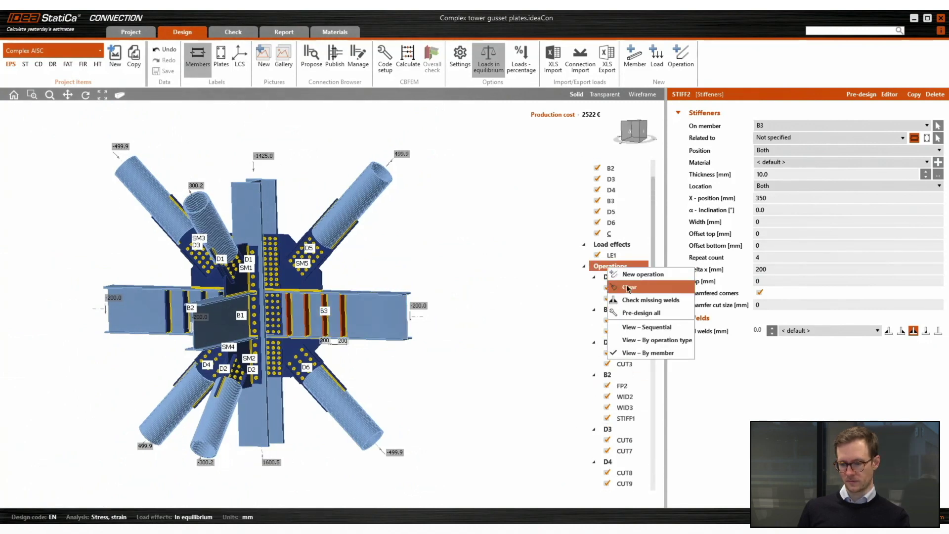
{"action": "left_click", "coordinate": [643, 328]}
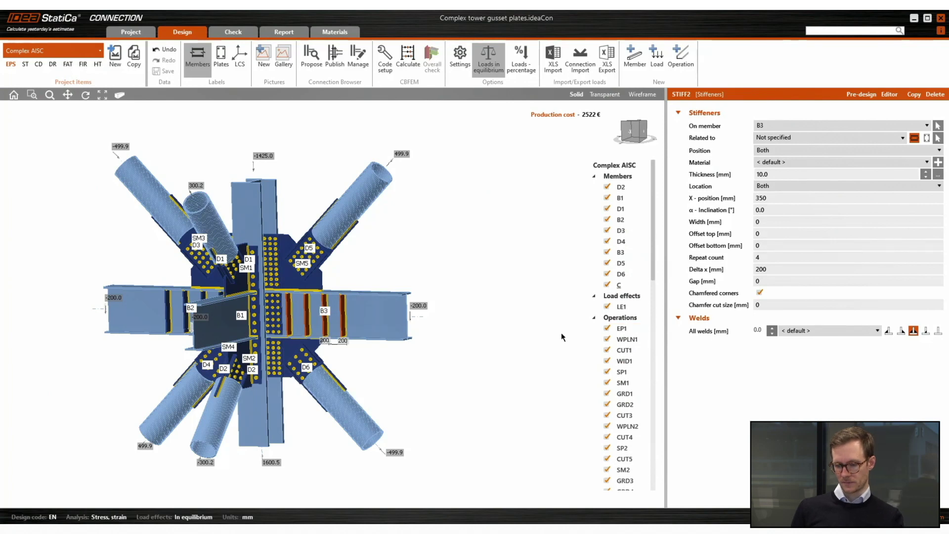
{"action": "scroll", "coordinate": [625, 358], "scroll_direction": "down", "scroll_amount": 4}
{"action": "scroll", "coordinate": [628, 355], "scroll_direction": "up", "scroll_amount": 3}
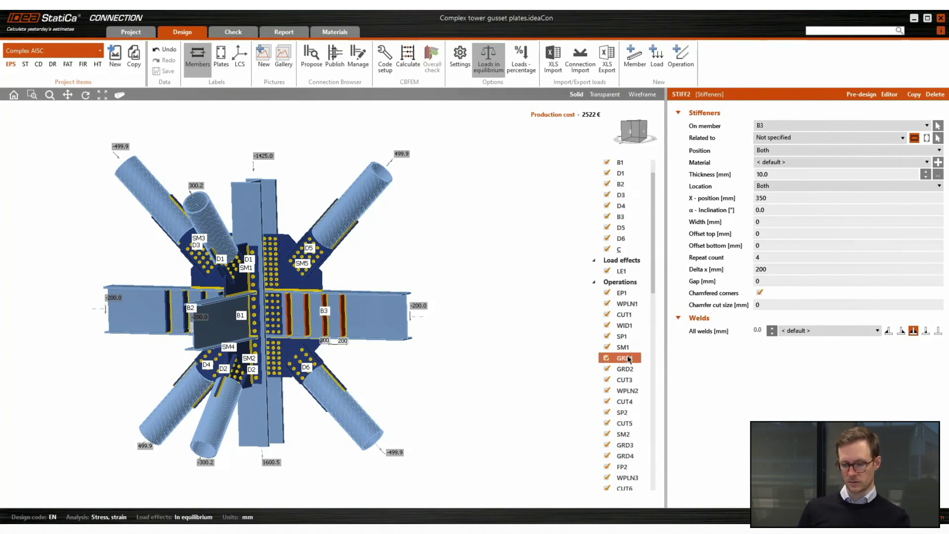